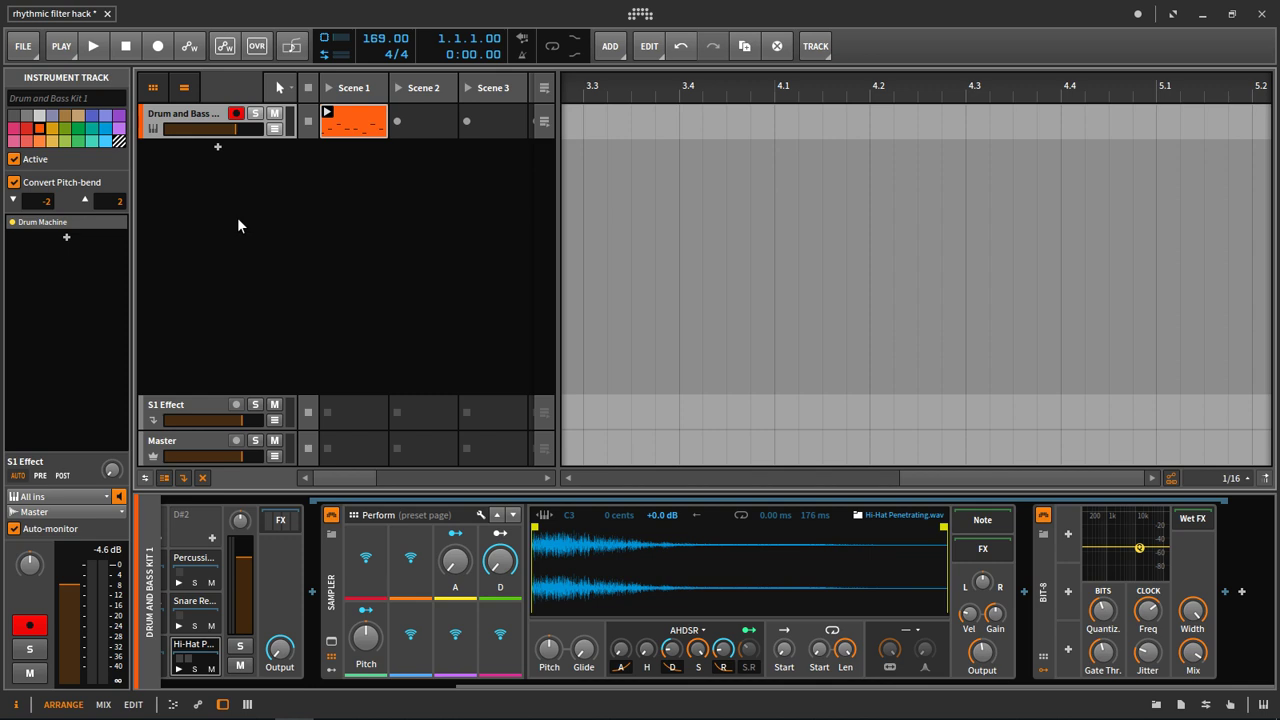
- Audition the drum loop, stop it, and add a new instrument track below the drum track
{"action": "key", "text": "space"}
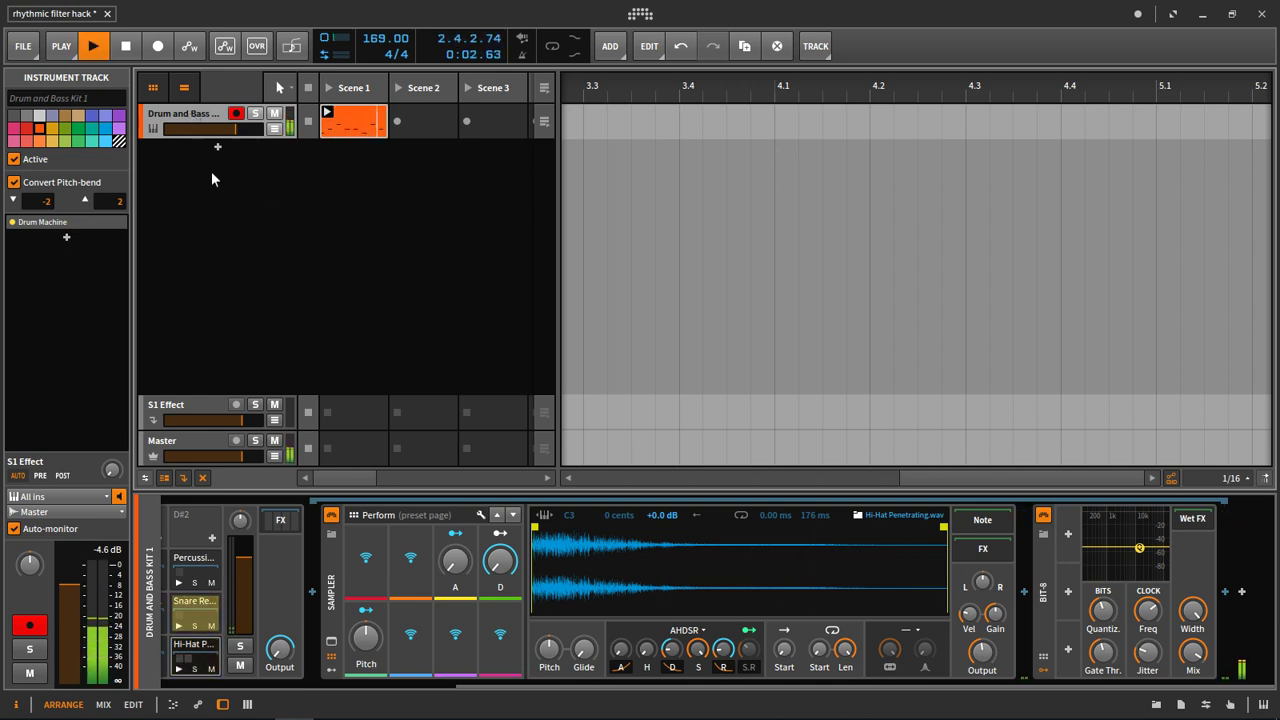
{"action": "key", "text": "space"}
{"action": "right_click", "coordinate": [214, 180]}
{"action": "left_click", "coordinate": [256, 193]}
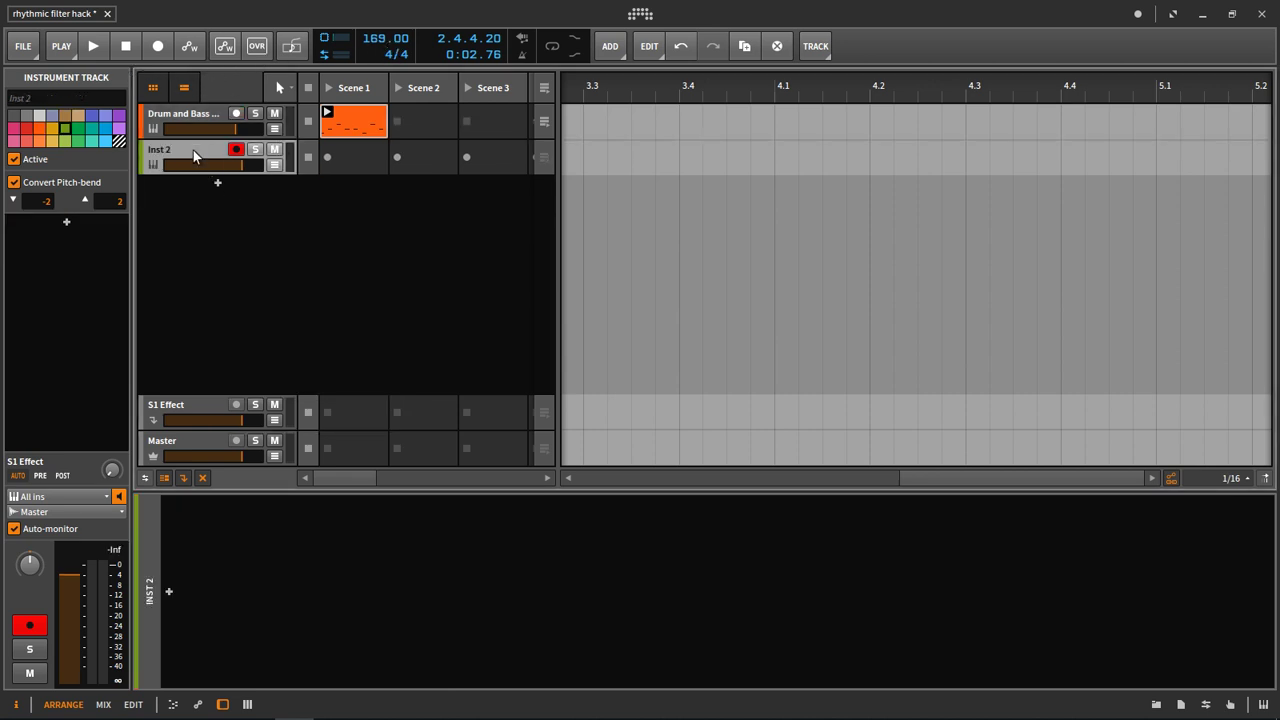
- Load Polysynth onto the new instrument track and set its oscillator mix mode to MAX
{"action": "left_click", "coordinate": [171, 591]}
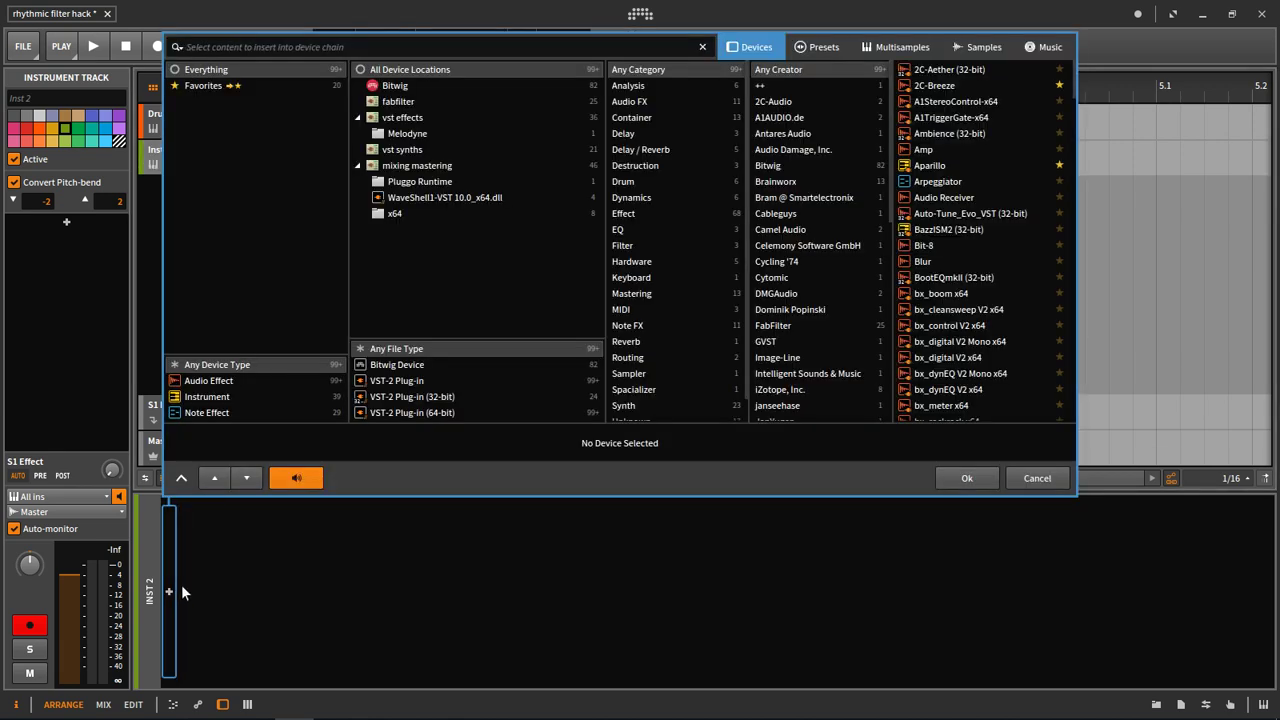
{"action": "type", "text": "poly"}
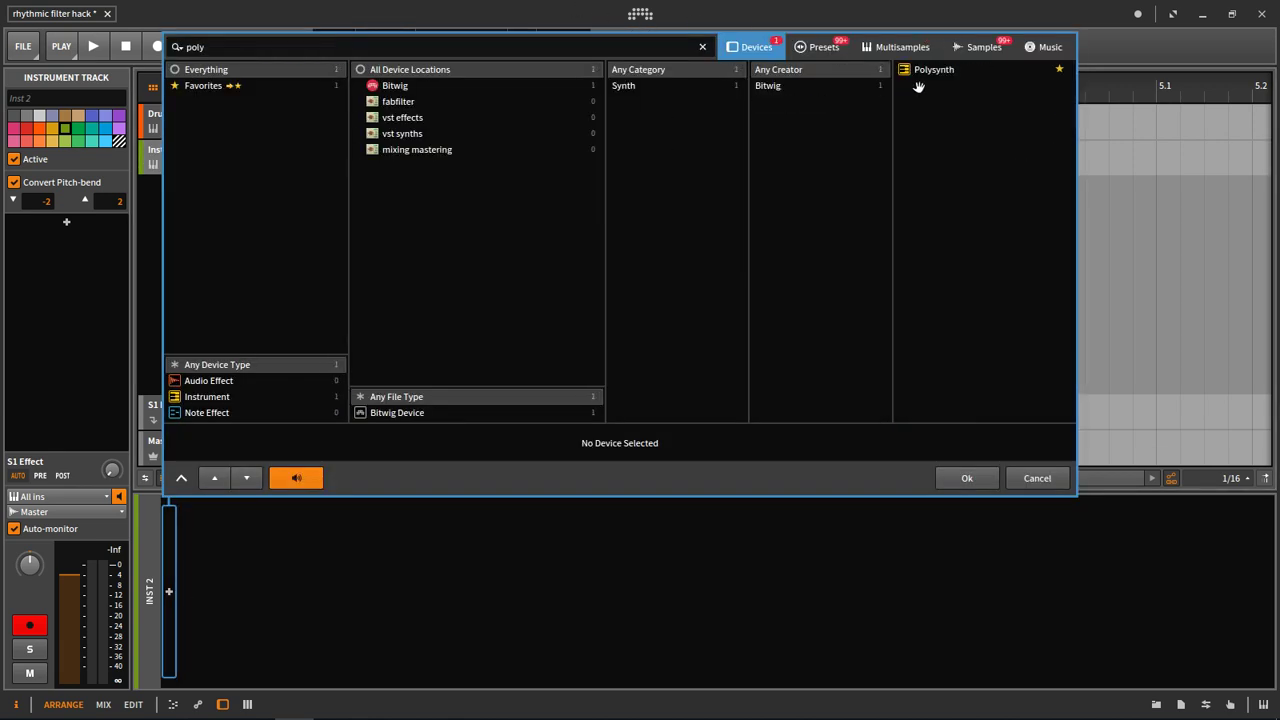
{"action": "double_click", "coordinate": [935, 70]}
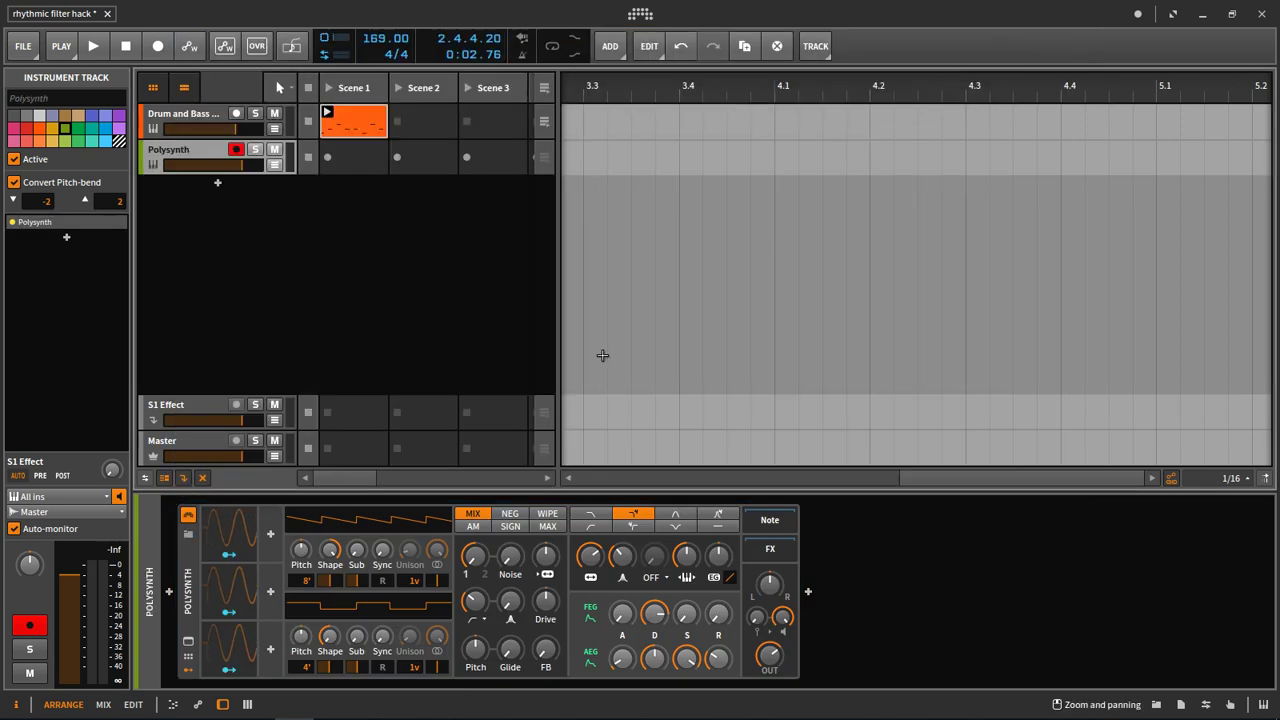
{"action": "left_click", "coordinate": [547, 526]}
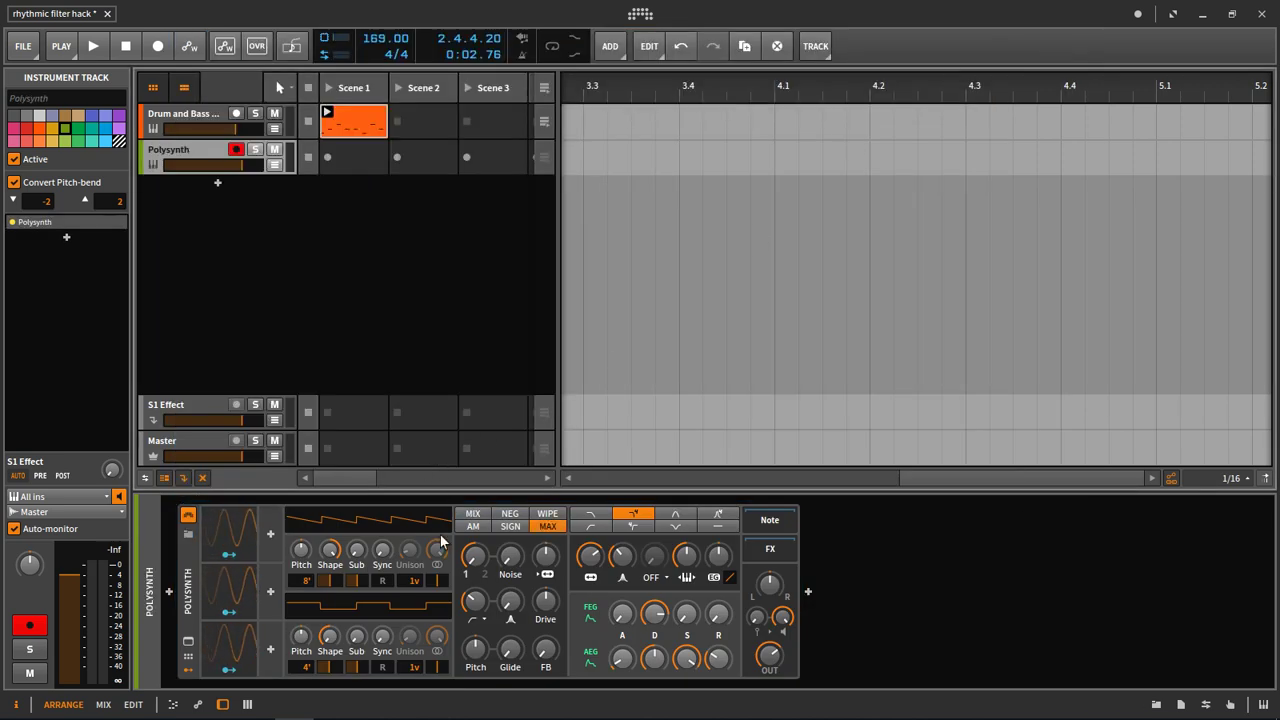
- Create a Scene 1 clip on the Polysynth track containing a one-bar D2 note, and launch it with the drums
{"action": "key", "text": "space"}
{"action": "double_click", "coordinate": [356, 162]}
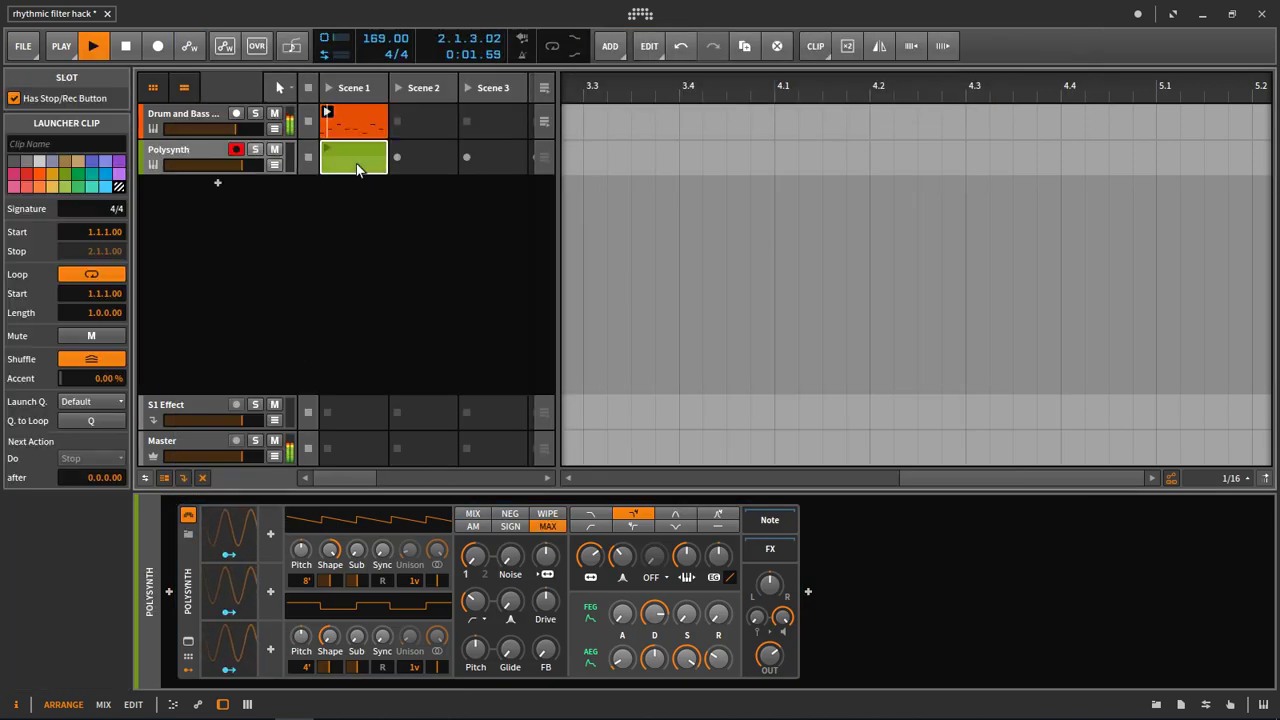
{"action": "double_click", "coordinate": [283, 575]}
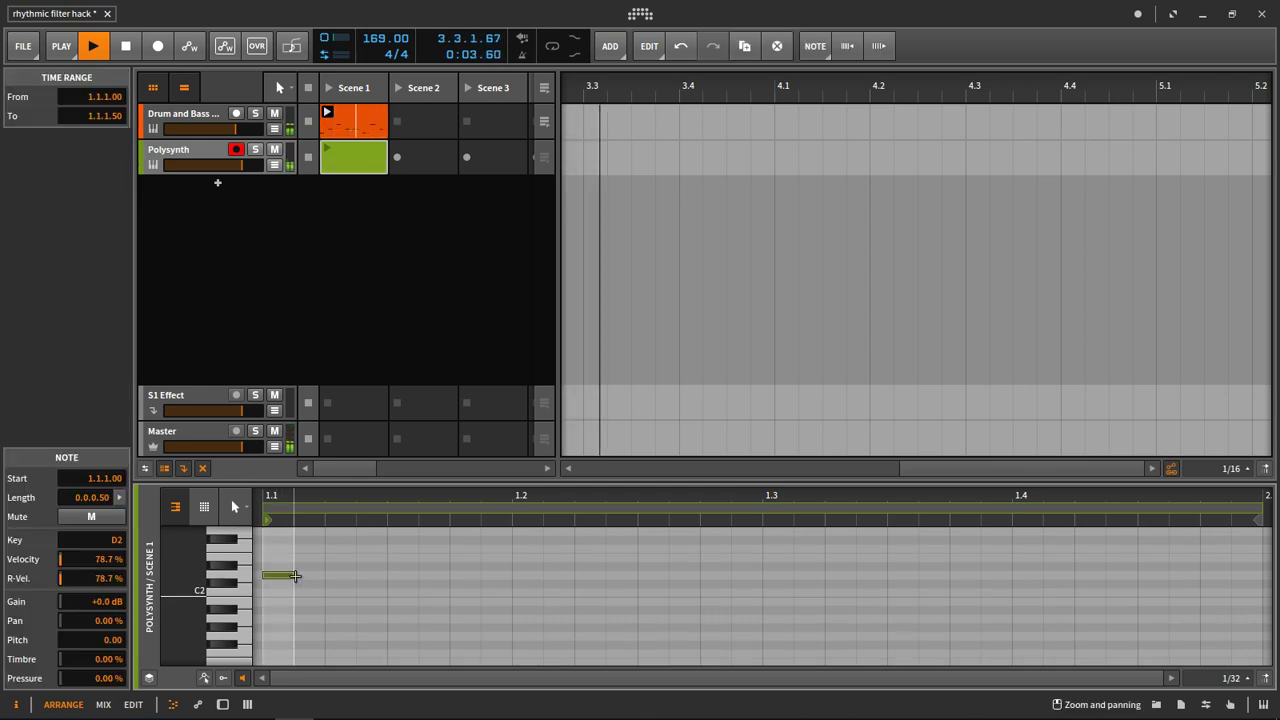
{"action": "left_click_drag", "start_coordinate": [297, 575], "coordinate": [1262, 582]}
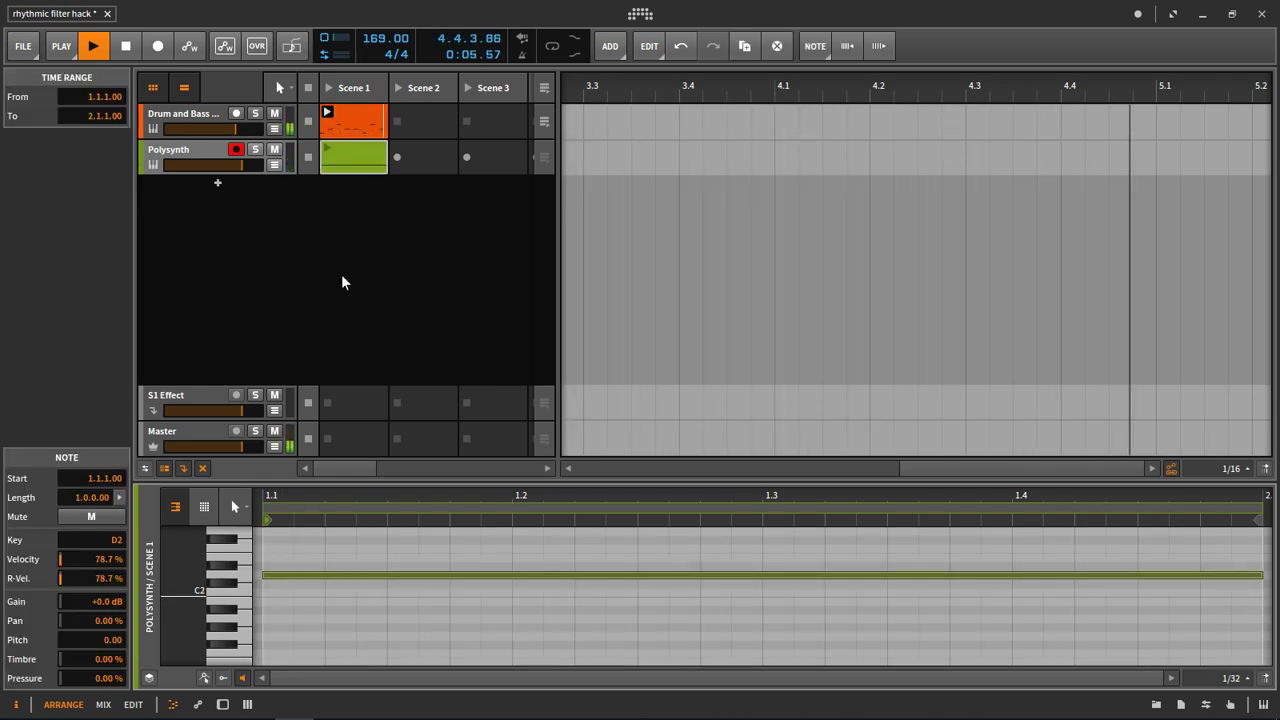
{"action": "key", "text": "space"}
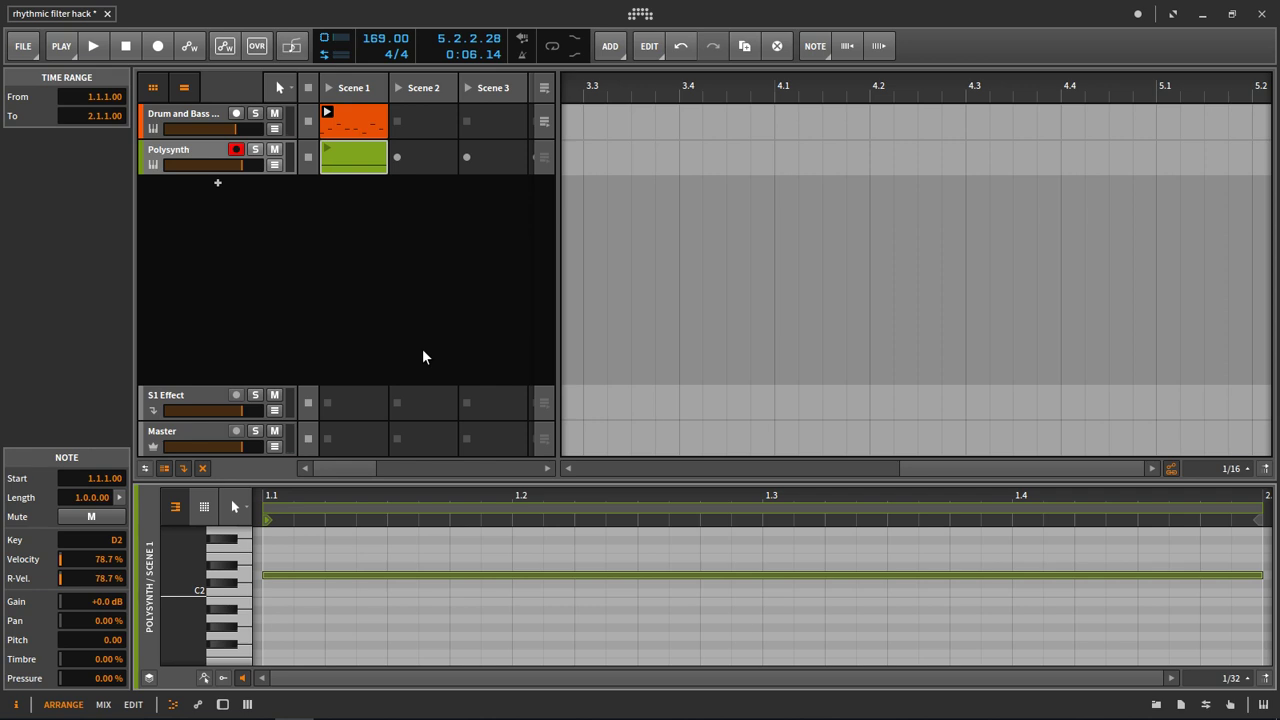
{"action": "left_click", "coordinate": [329, 151]}
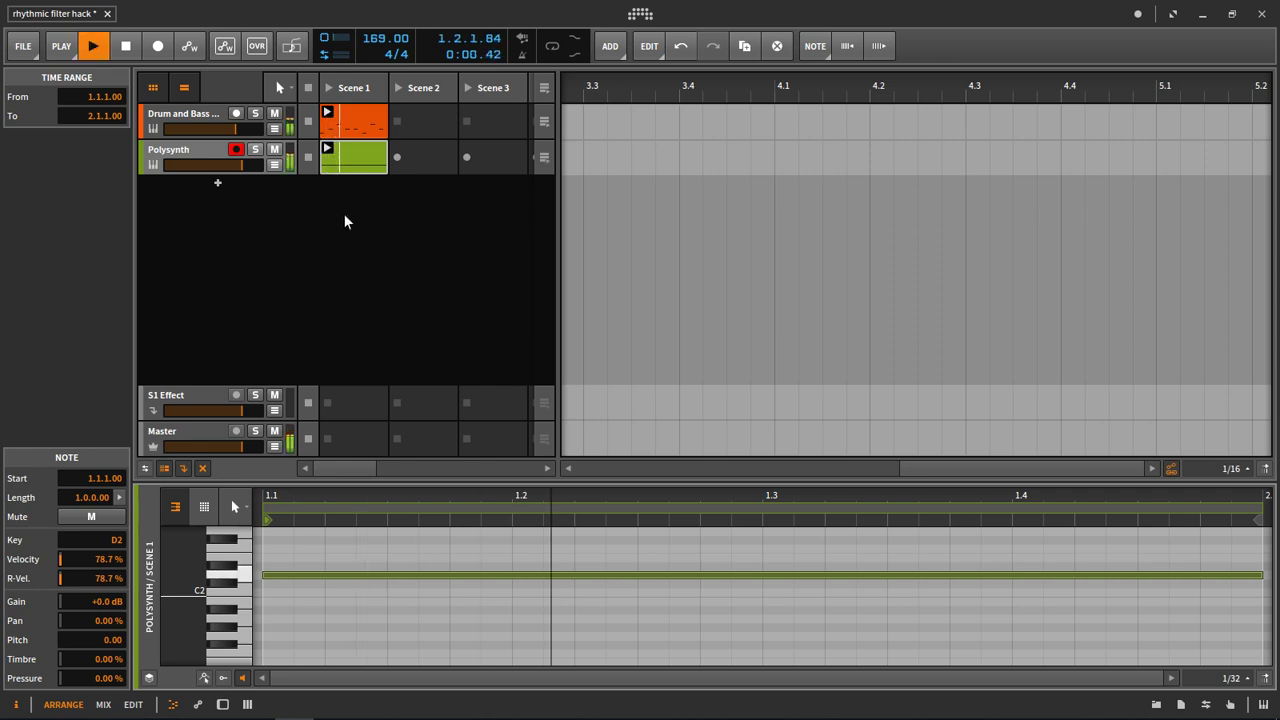
- Switch the Polysynth filter to band-pass and lower its frequency to about 353 Hz
{"action": "key", "text": "d"}
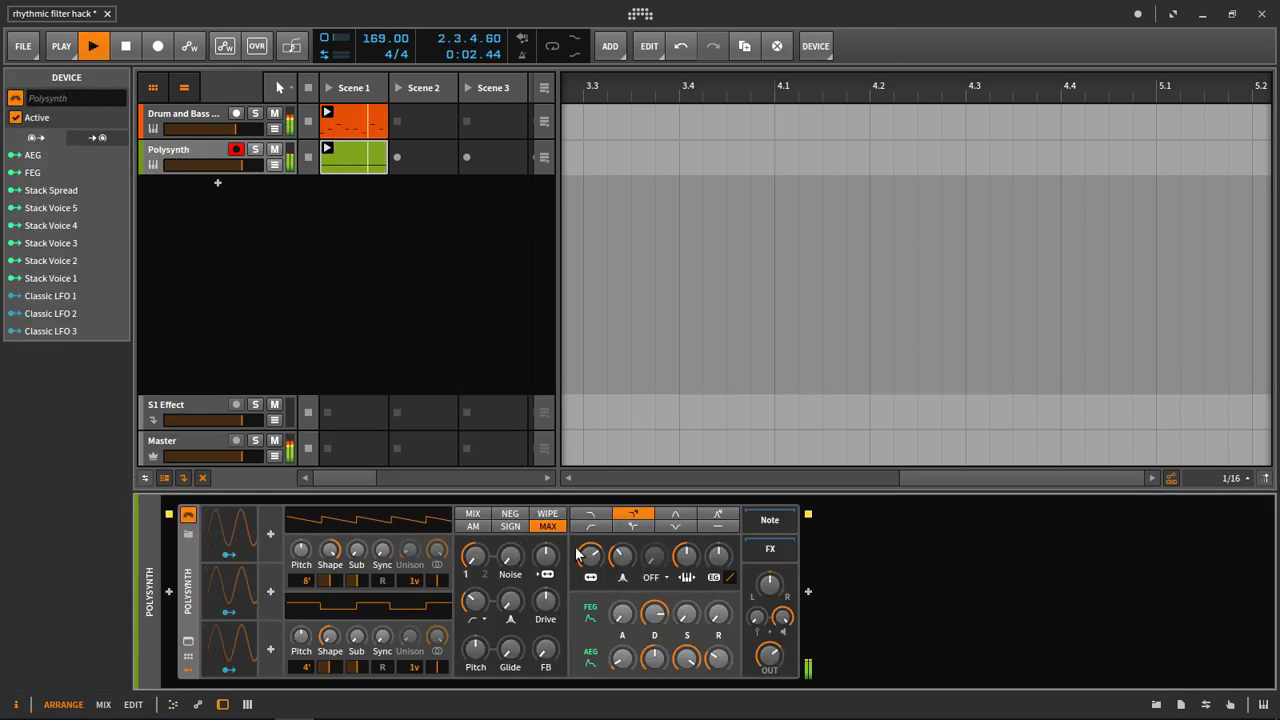
{"action": "left_click", "coordinate": [686, 516]}
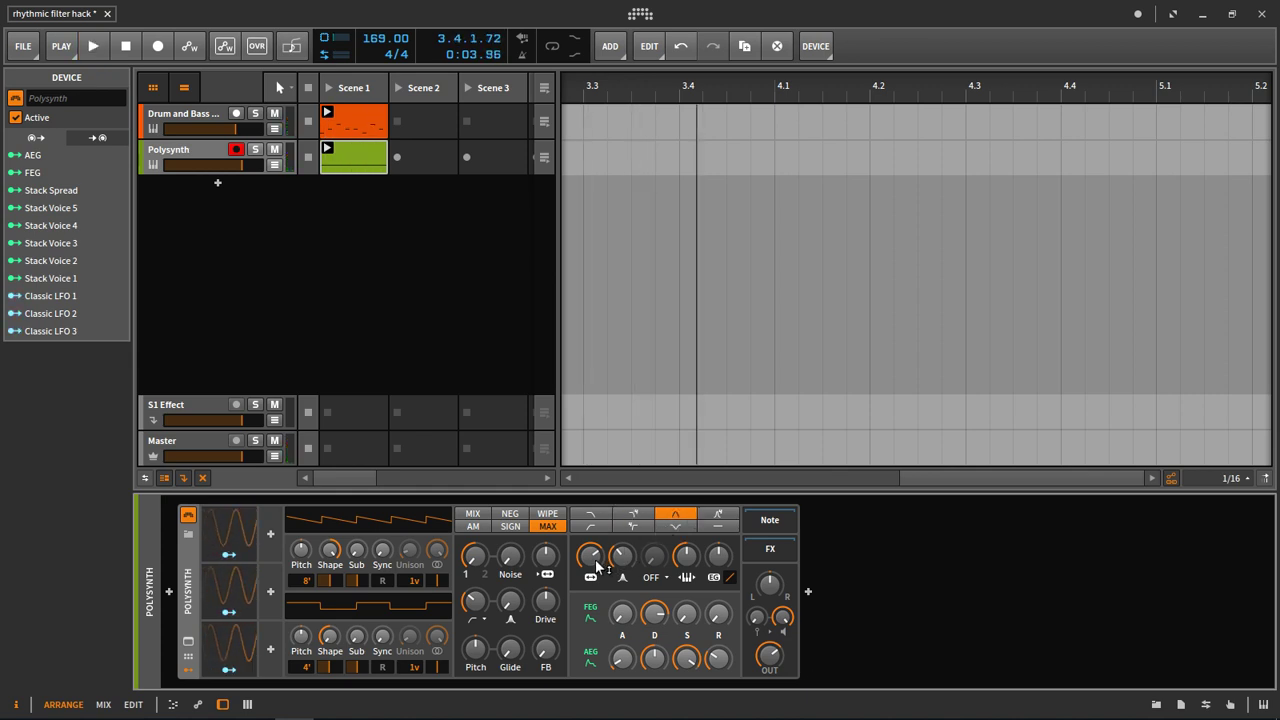
{"action": "left_click_drag", "start_coordinate": [591, 557], "coordinate": [591, 588]}
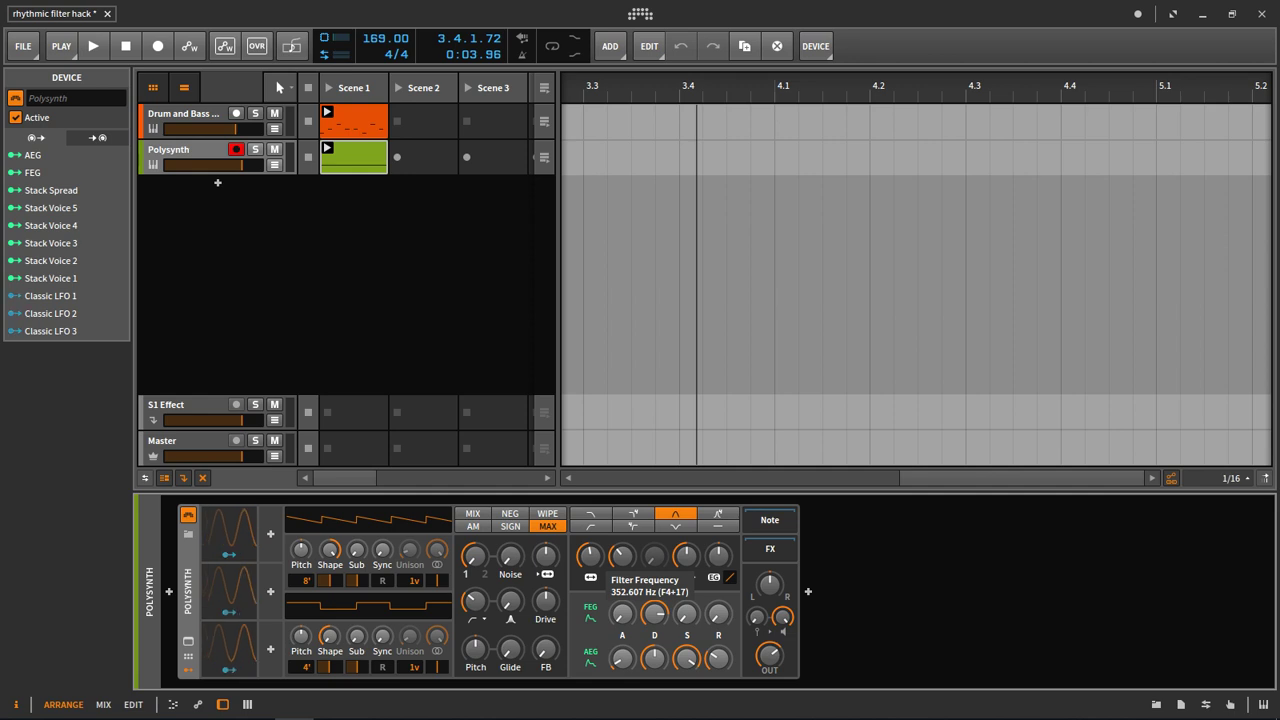
- Open the Polysynth Scene 1 clip in the note editor and listen to its sustained D2 note with the drums
{"action": "double_click", "coordinate": [362, 152]}
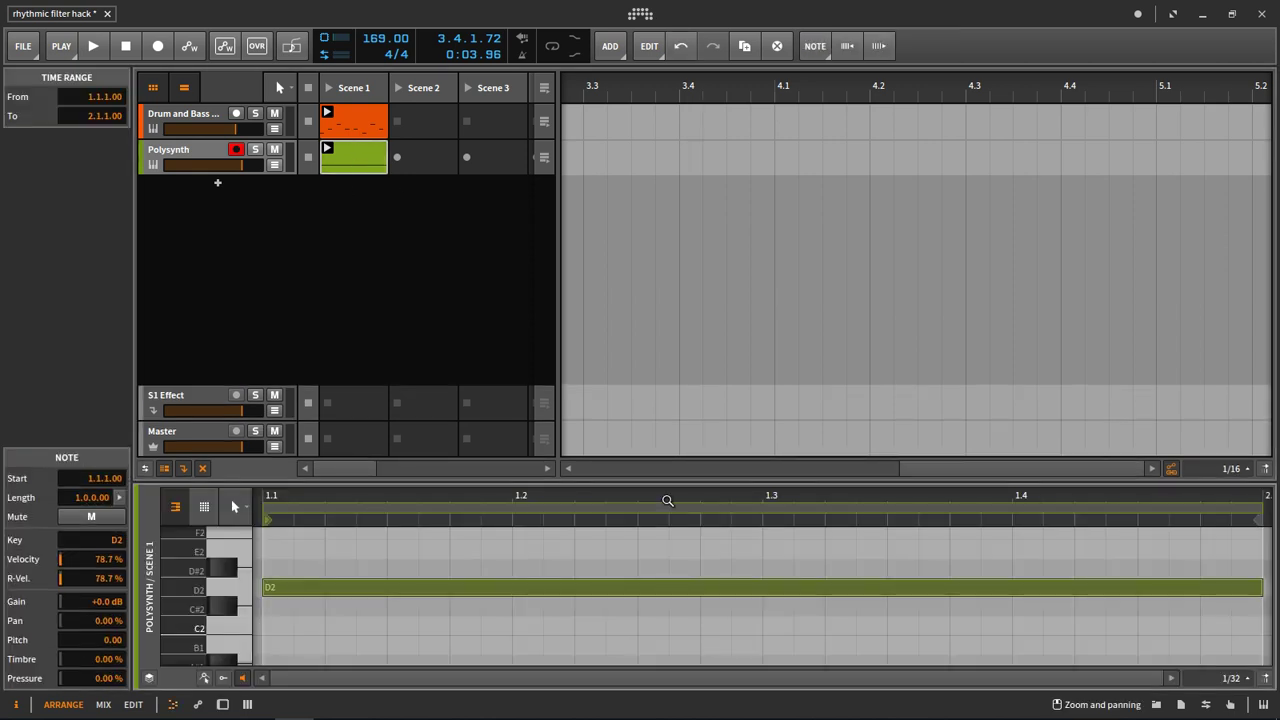
{"action": "scroll", "coordinate": [712, 498], "scroll_direction": "down", "scroll_amount": 5}
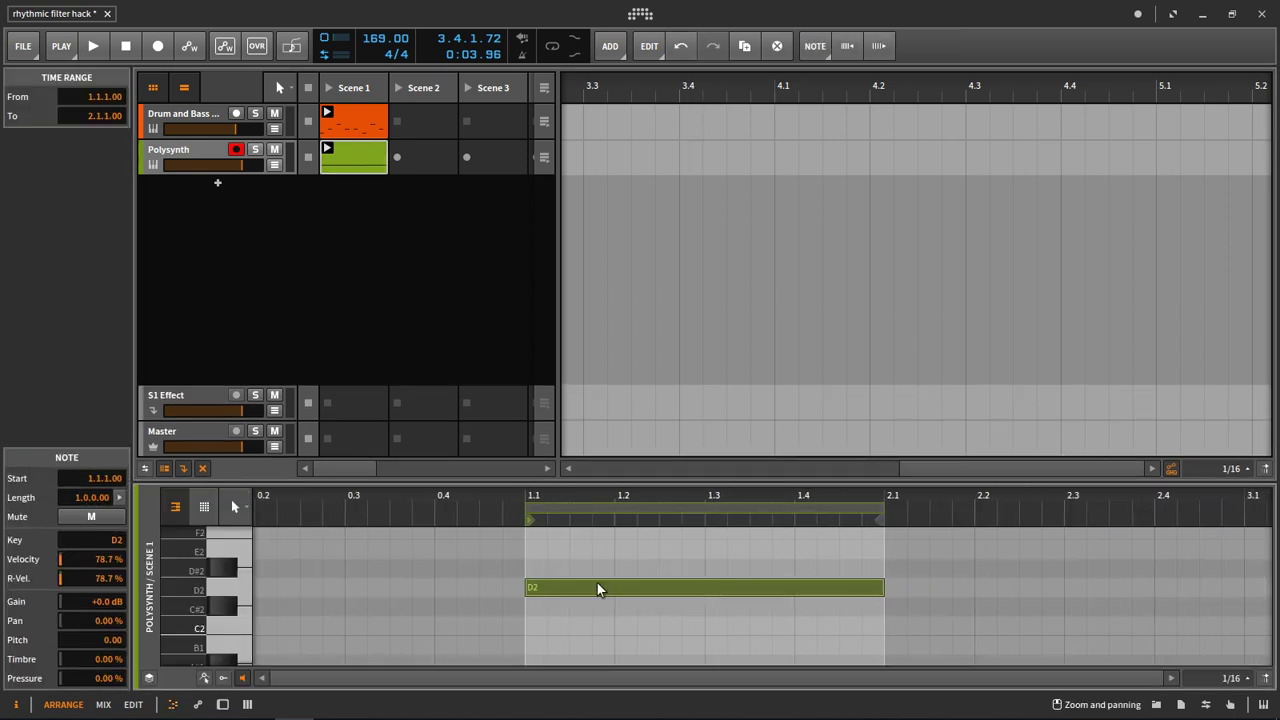
{"action": "key", "text": "space"}
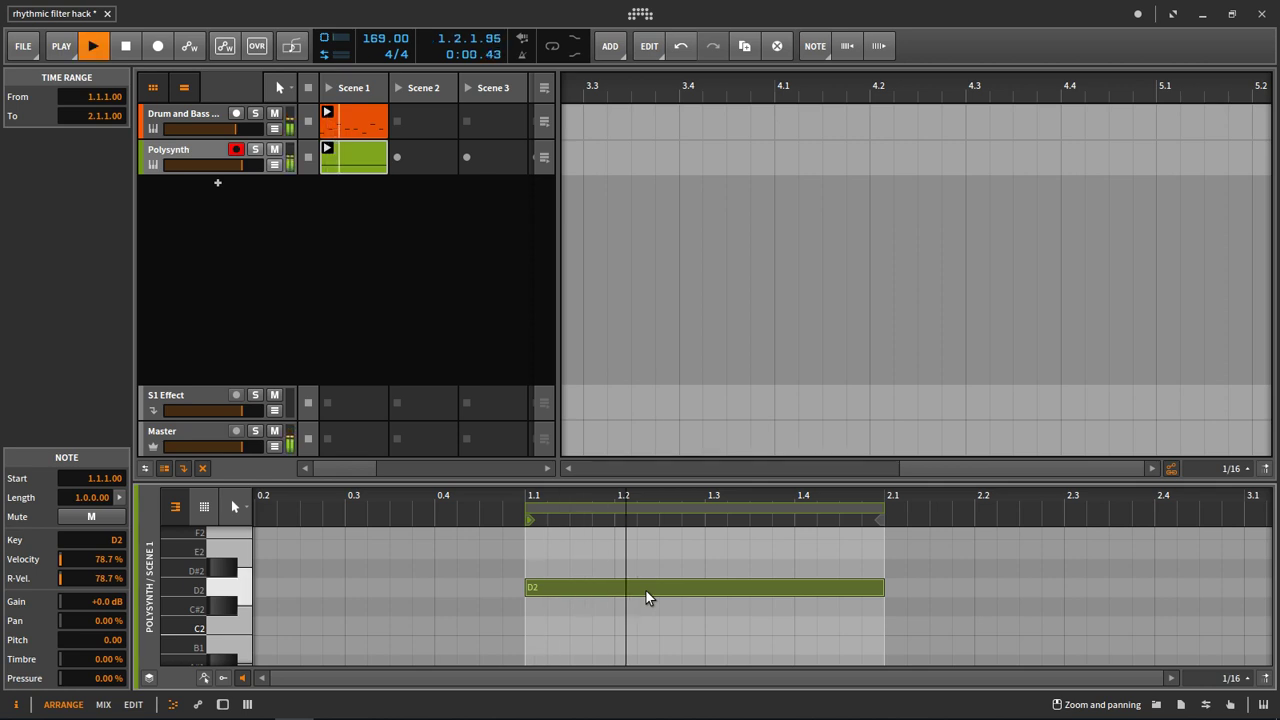
{"action": "key", "text": "space"}
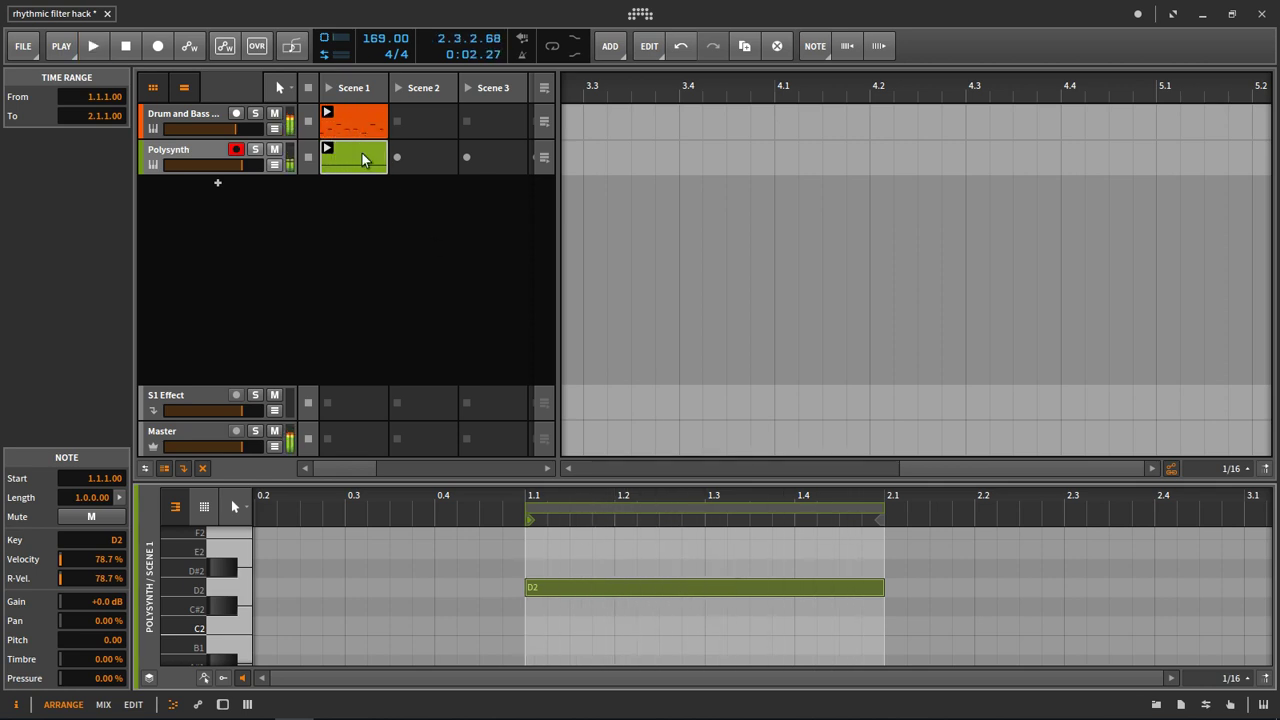
- Copy the Polysynth clip to Scene 2 and replace its long note with sixteenth notes: D2 at 1.1, 1.2 and 1.4.3, E2 at 1.3
{"action": "left_click_drag", "start_coordinate": [362, 160], "coordinate": [440, 161]}
{"action": "left_click", "coordinate": [695, 587]}
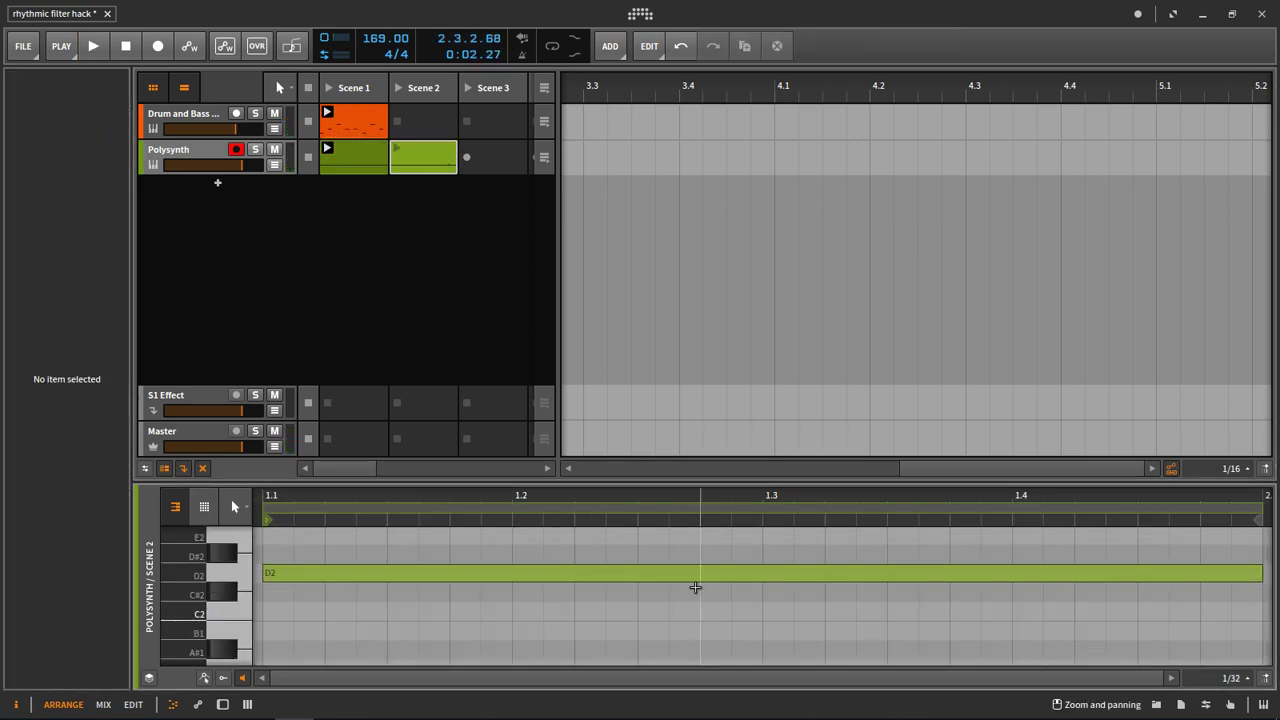
{"action": "left_click_drag", "start_coordinate": [695, 587], "coordinate": [590, 573]}
{"action": "left_click_drag", "start_coordinate": [590, 573], "coordinate": [746, 596], "text": "ctrl"}
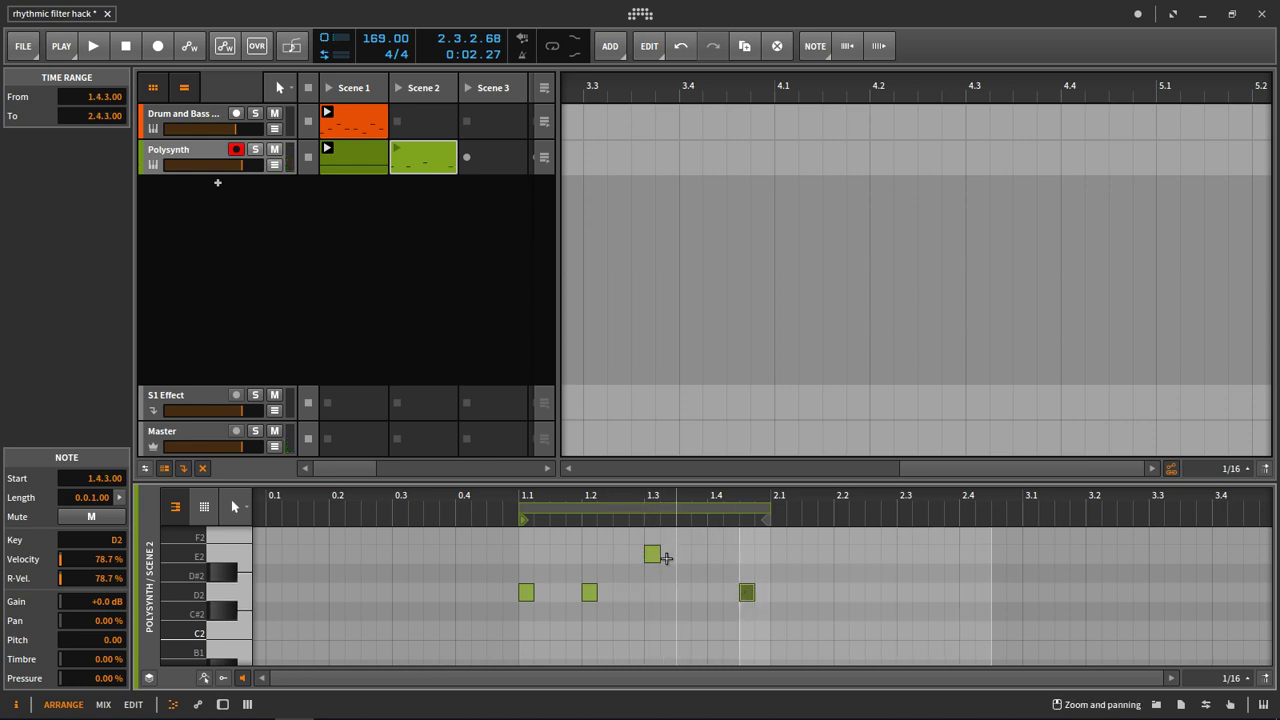
- Play the Polysynth Scene 2 clip and move its E2 note to 1.3.3
{"action": "key", "text": "space"}
{"action": "key", "text": "space"}
{"action": "left_click", "coordinate": [398, 152]}
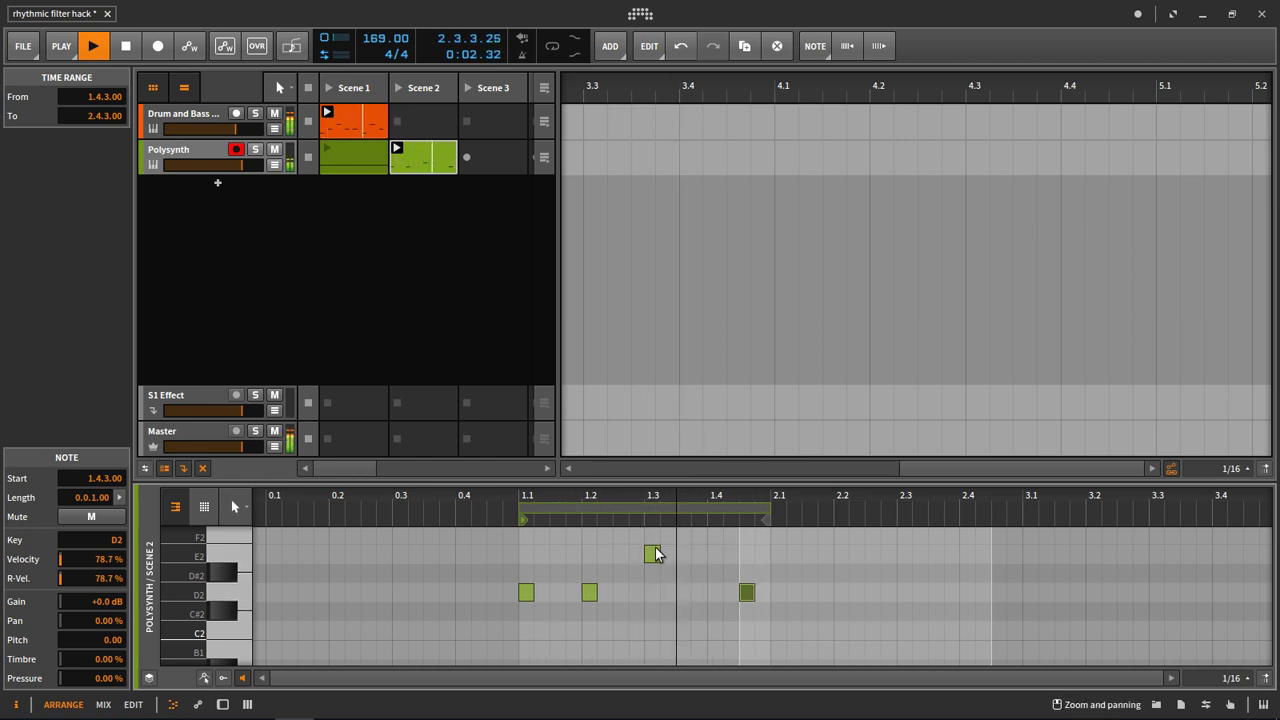
{"action": "left_click_drag", "start_coordinate": [651, 553], "coordinate": [685, 559]}
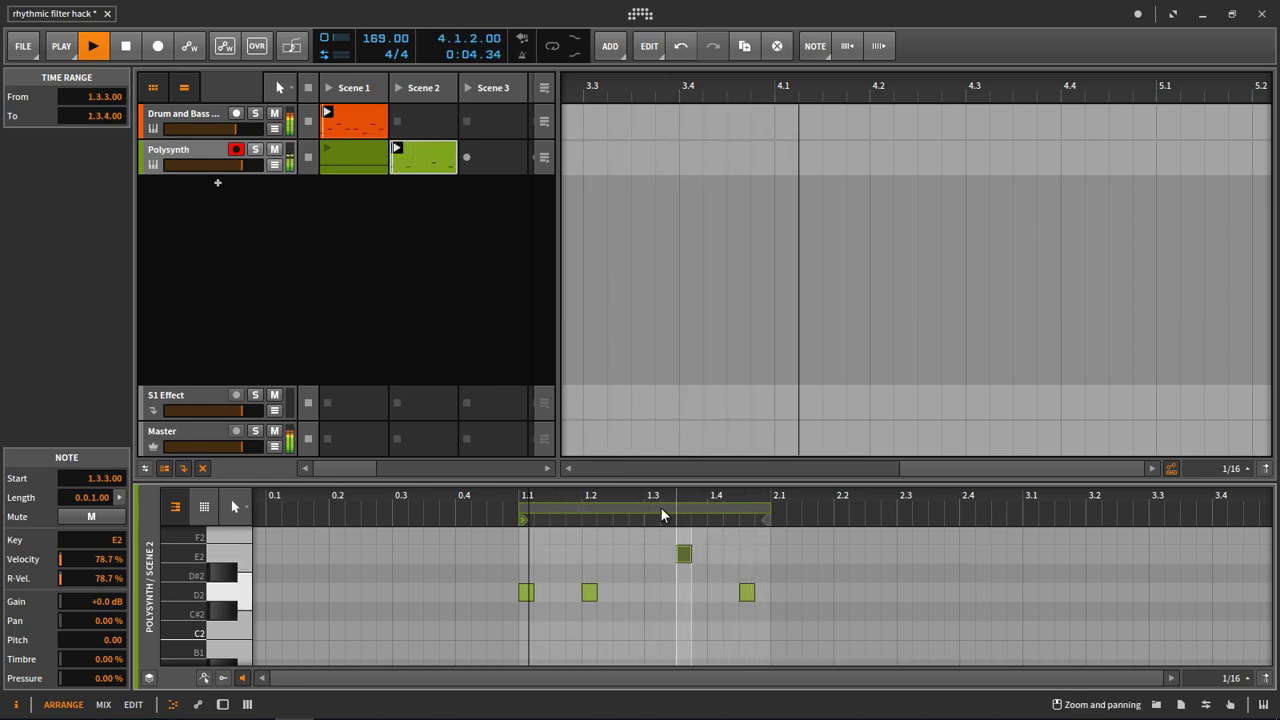
{"action": "key", "text": "space"}
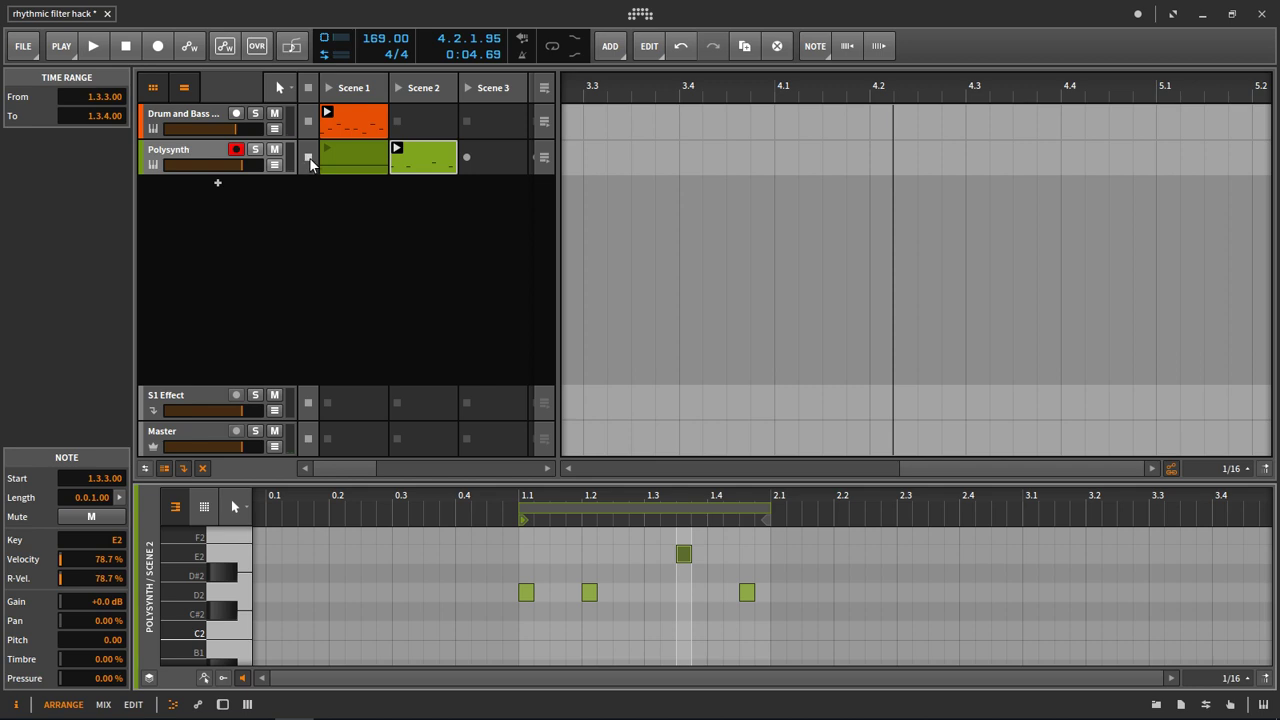
- Compare the Polysynth clips in Scene 1 and Scene 2, and remove the Scene 2 clip
{"action": "left_click", "coordinate": [430, 160]}
{"action": "left_click", "coordinate": [359, 151]}
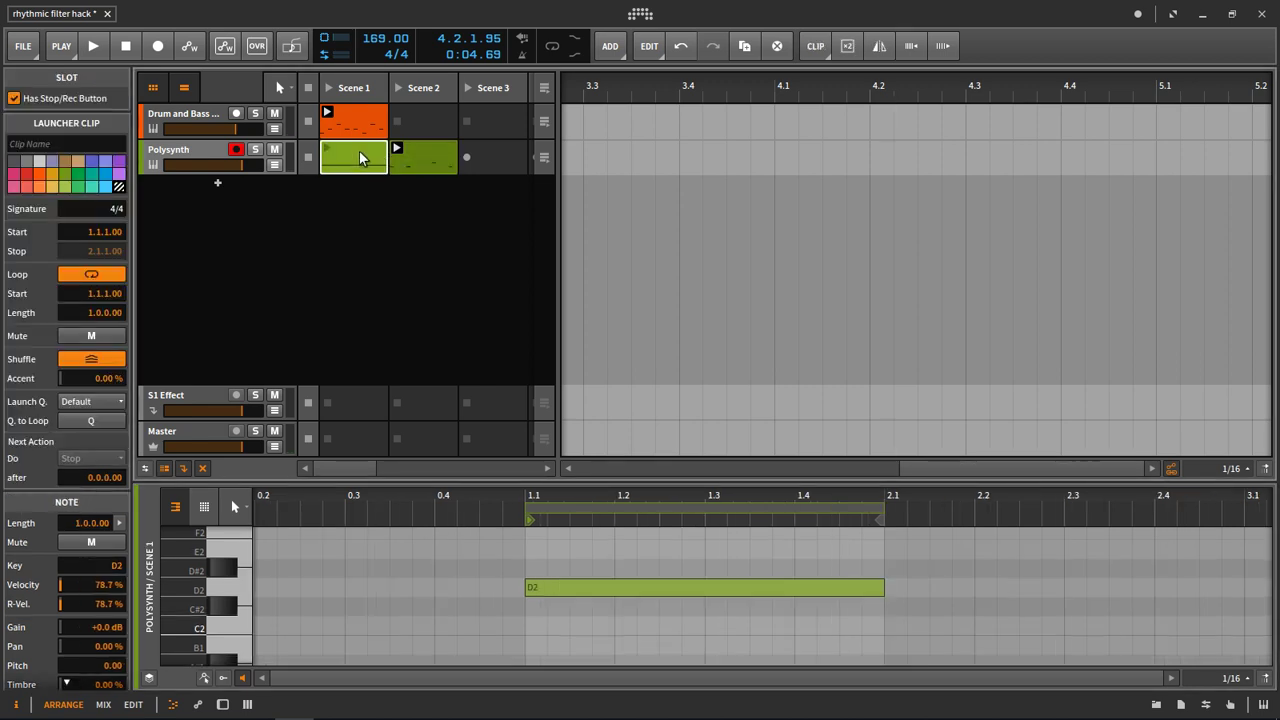
{"action": "left_click", "coordinate": [413, 156]}
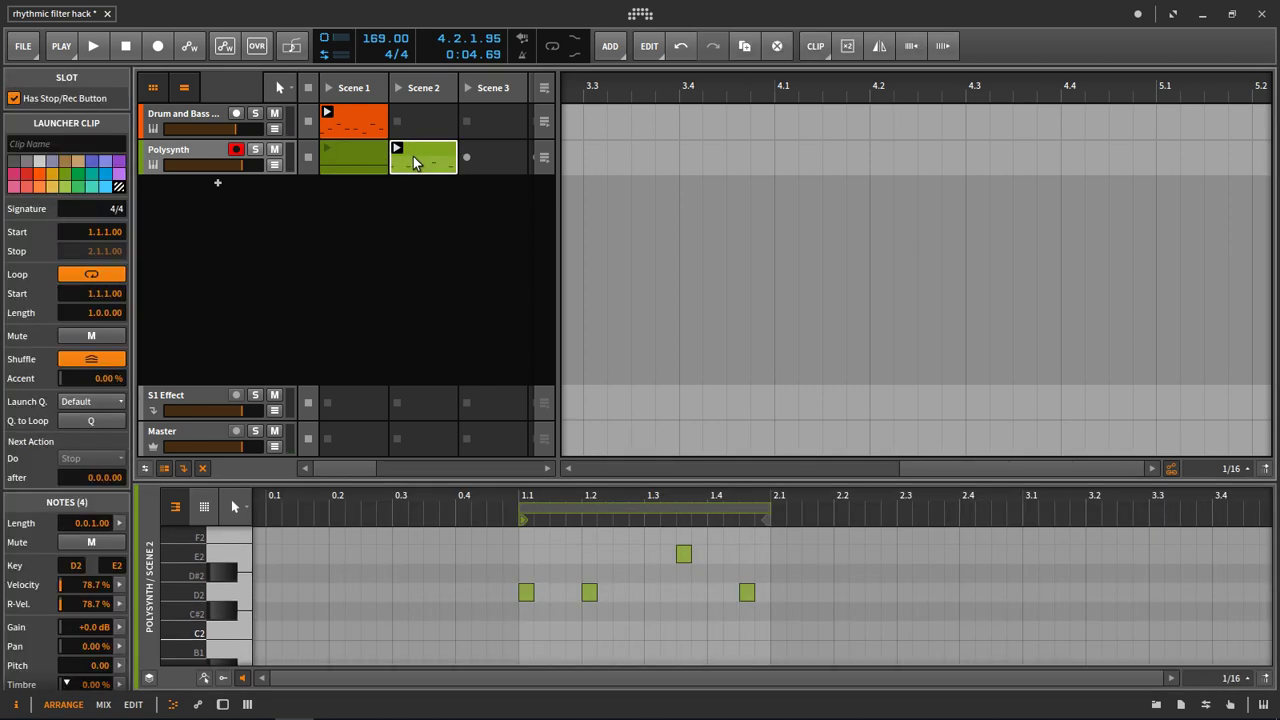
{"action": "left_click", "coordinate": [369, 158]}
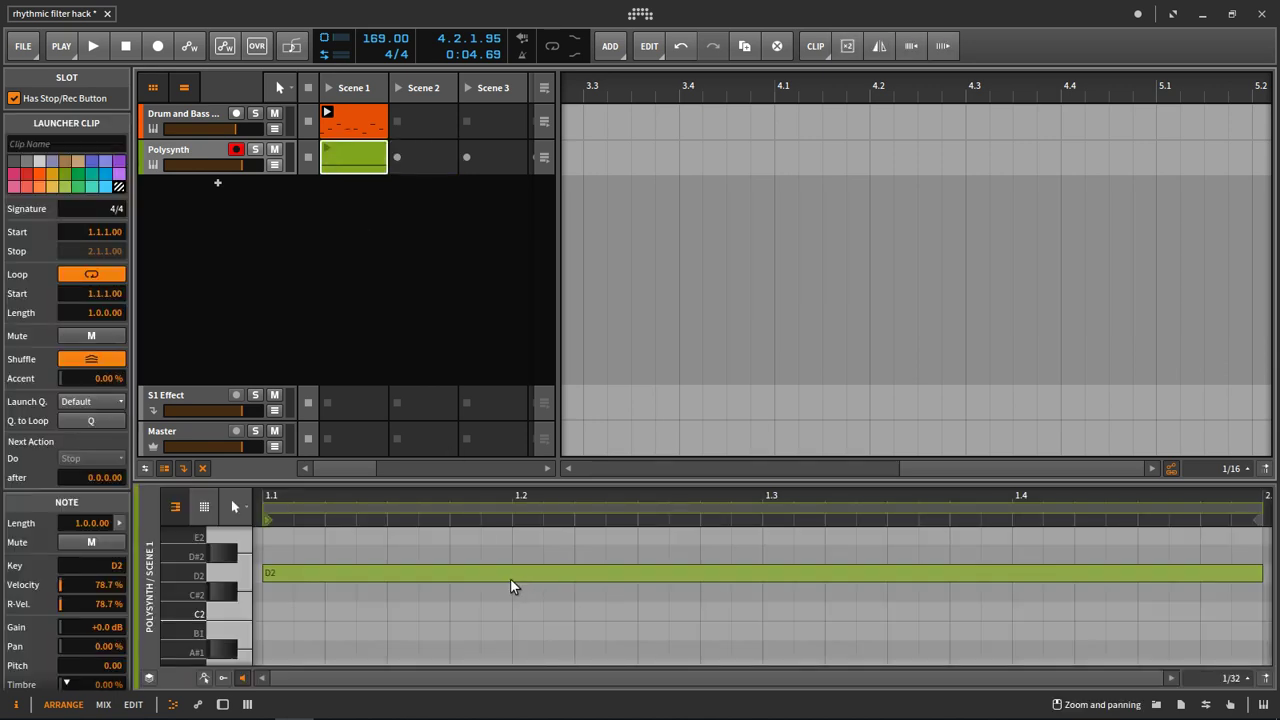
- Relaunch the Scene 1 Polysynth clip and map Classic LFO 1 to the filter frequency with a modulation amount of +25.50
{"action": "left_click", "coordinate": [327, 150]}
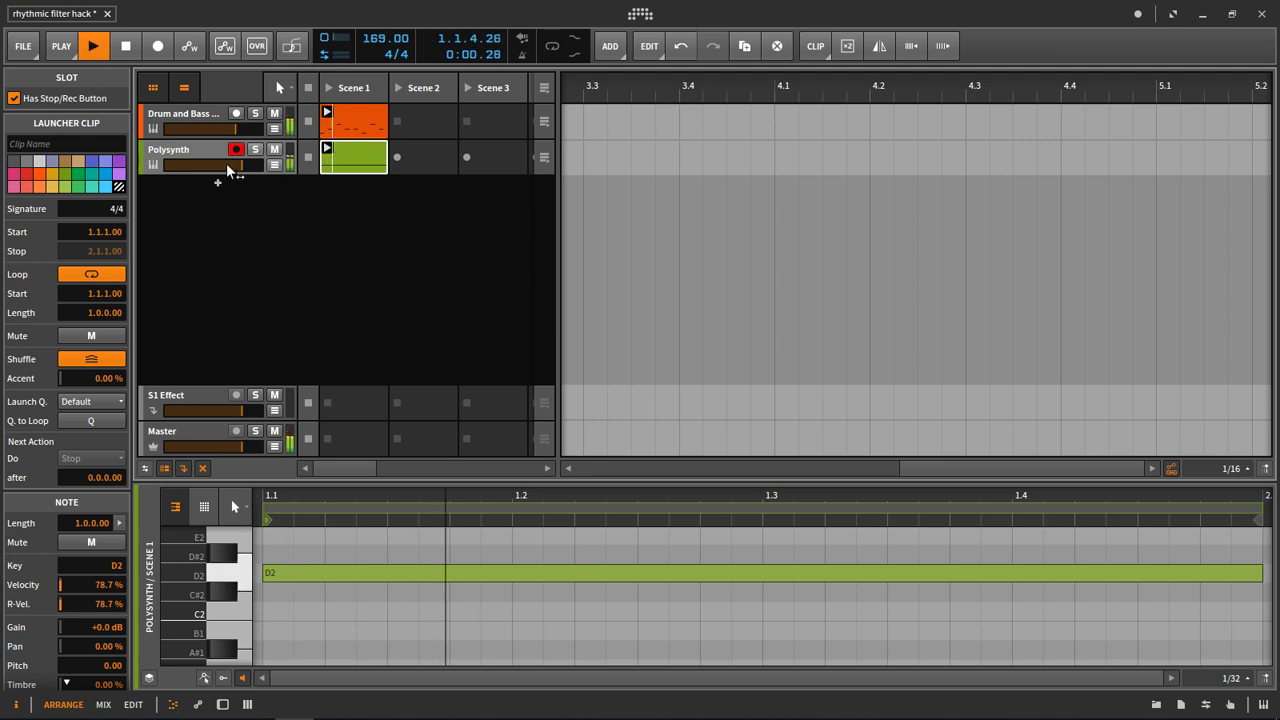
{"action": "left_click", "coordinate": [187, 152]}
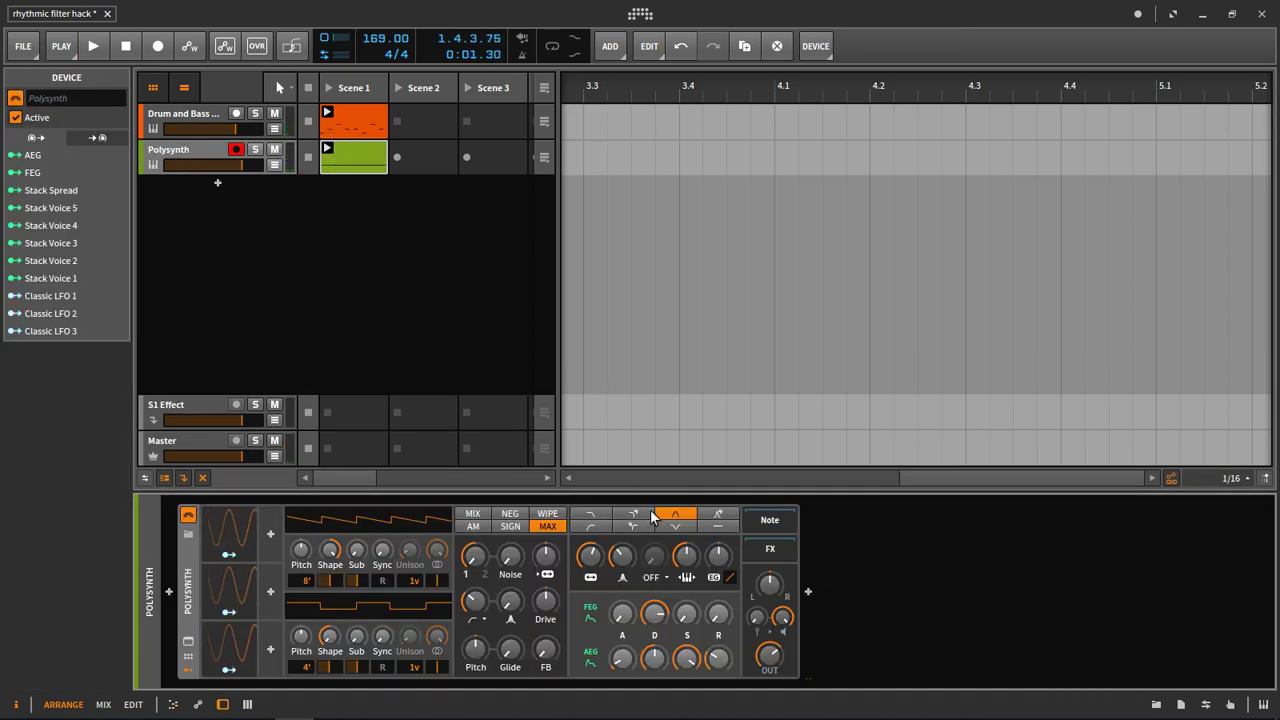
{"action": "left_click", "coordinate": [225, 535]}
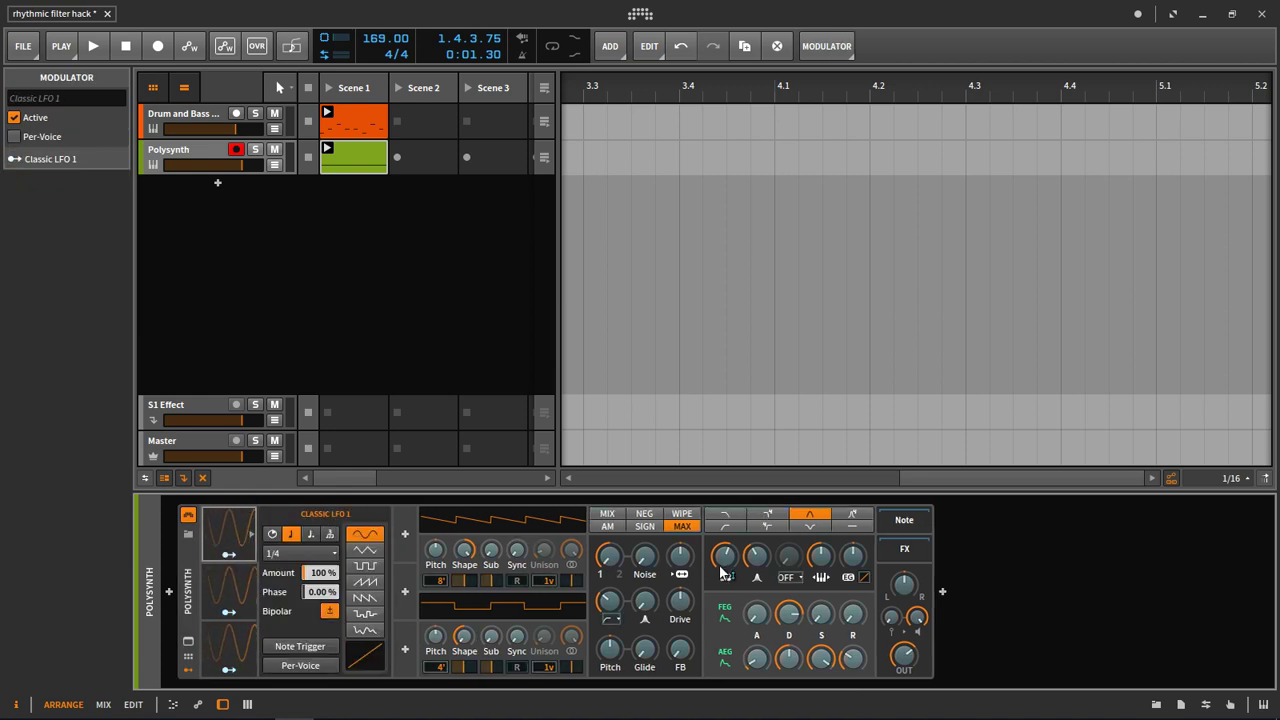
{"action": "left_click_drag", "start_coordinate": [724, 556], "coordinate": [724, 532]}
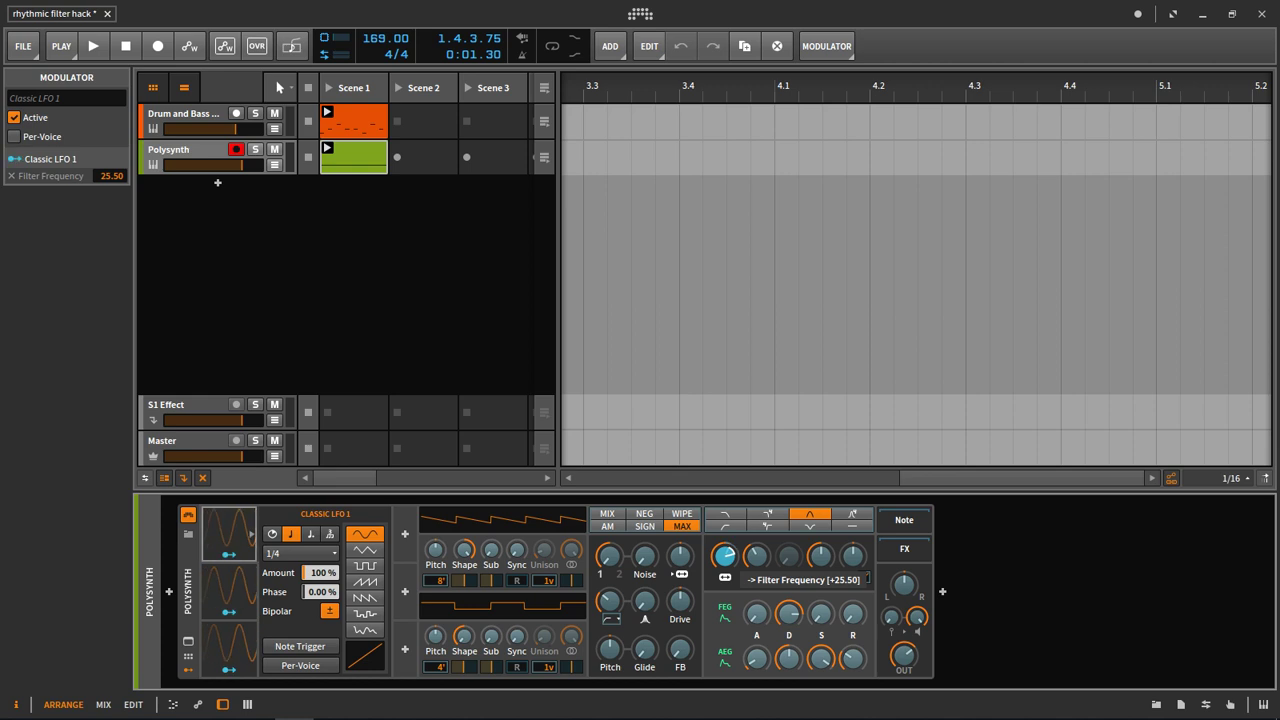
{"action": "left_click", "coordinate": [234, 558]}
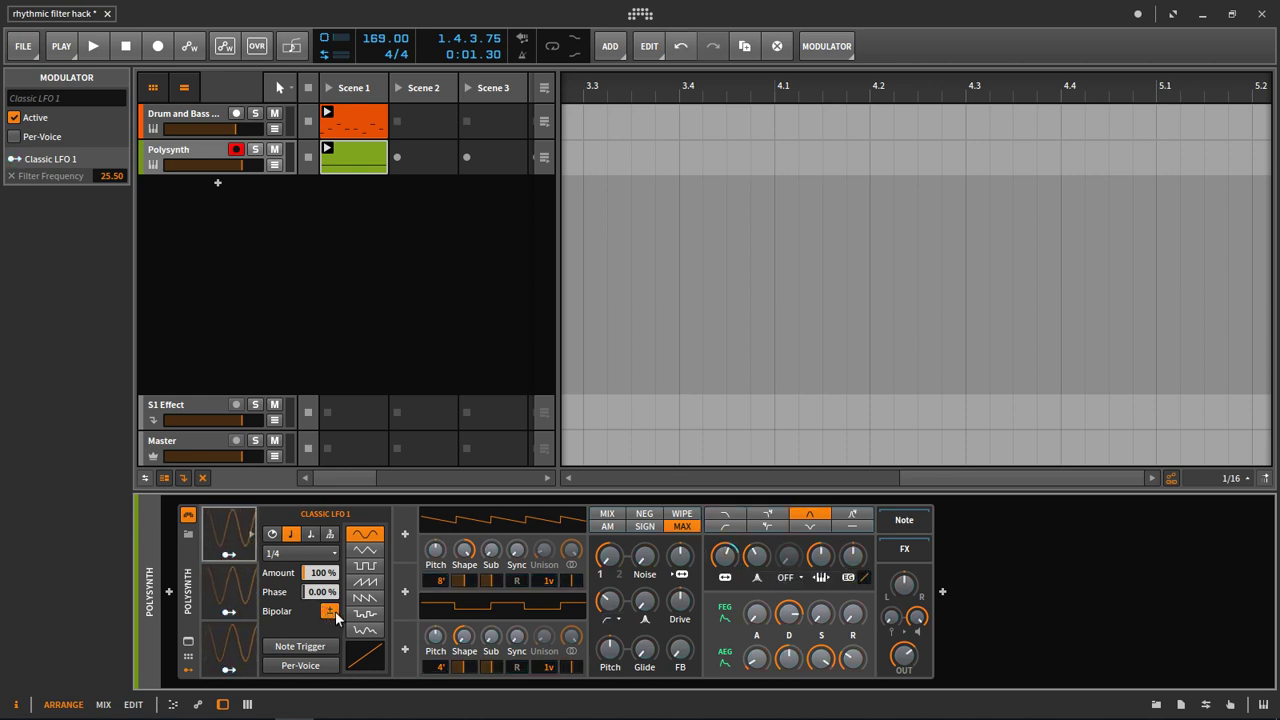
- Turn off Bipolar for Classic LFO 1 and set its filter frequency modulation to 32.00
{"action": "left_click", "coordinate": [332, 612]}
{"action": "left_click_drag", "start_coordinate": [735, 562], "coordinate": [724, 556]}
{"action": "left_click", "coordinate": [242, 558]}
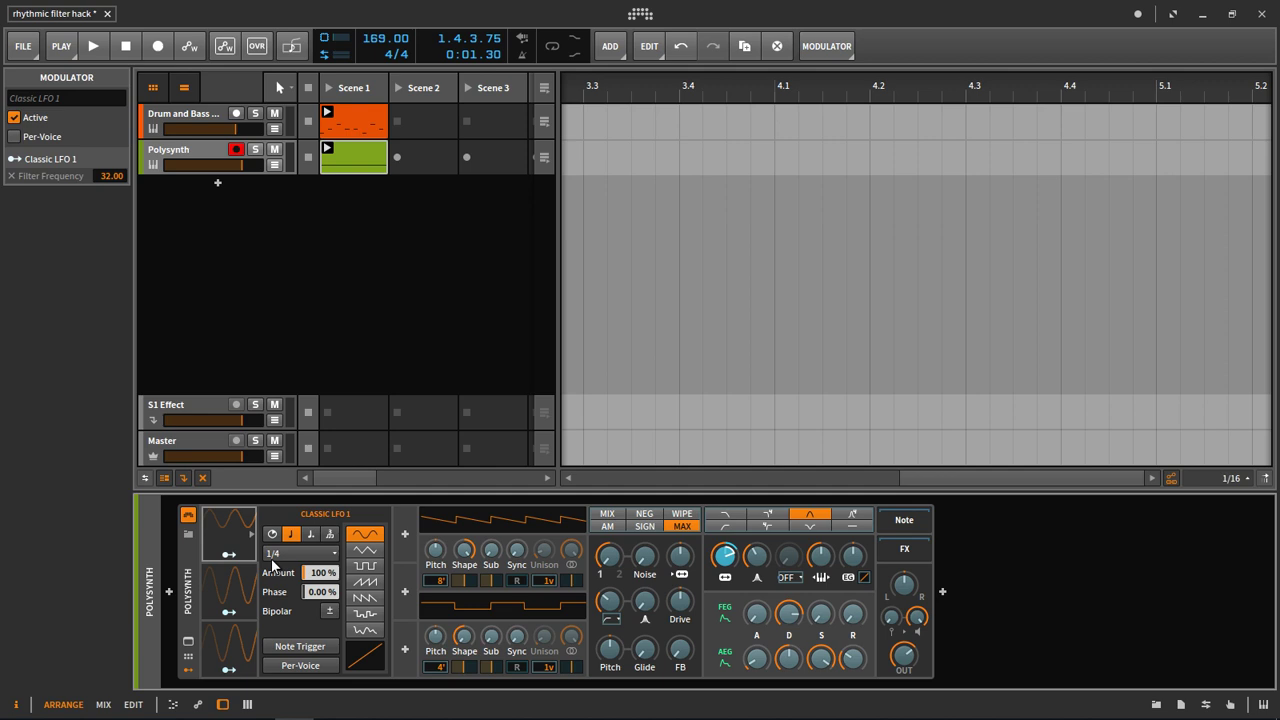
- Reduce Classic LFO 1's filter frequency modulation to +23.50 while auditioning the clip with the drums
{"action": "left_click", "coordinate": [232, 556]}
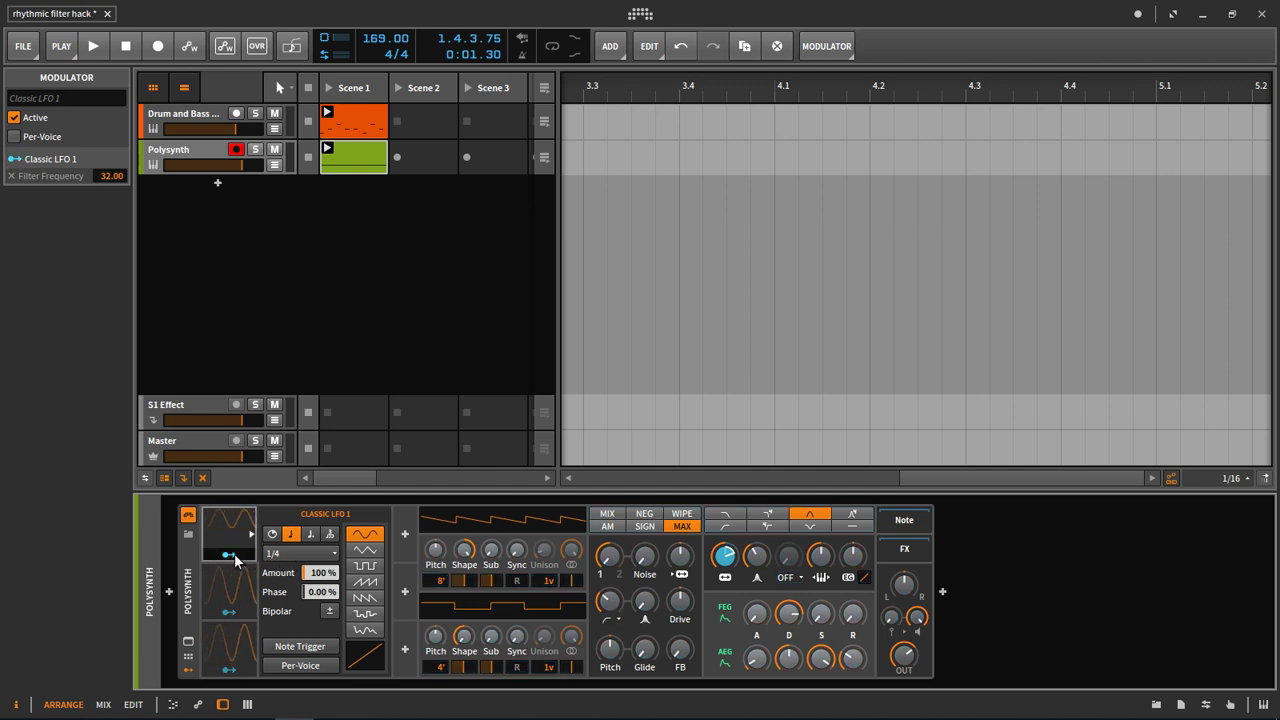
{"action": "key", "text": "space"}
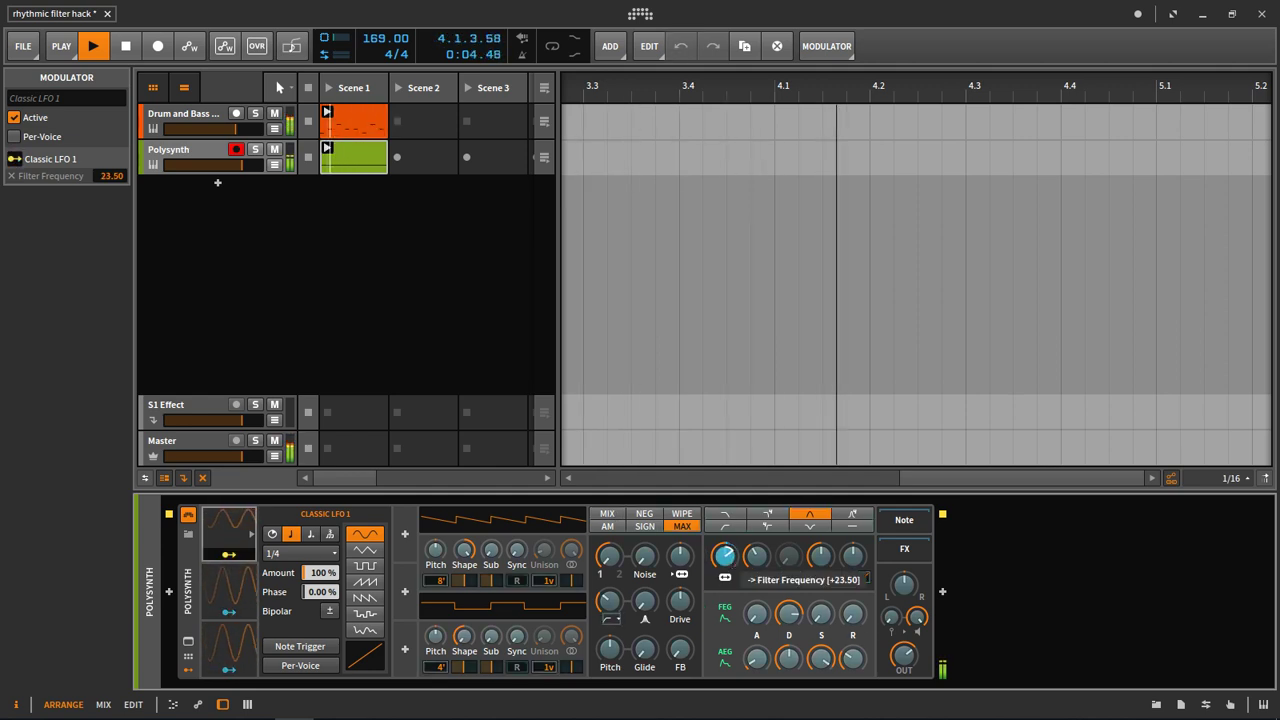
{"action": "key", "text": "space"}
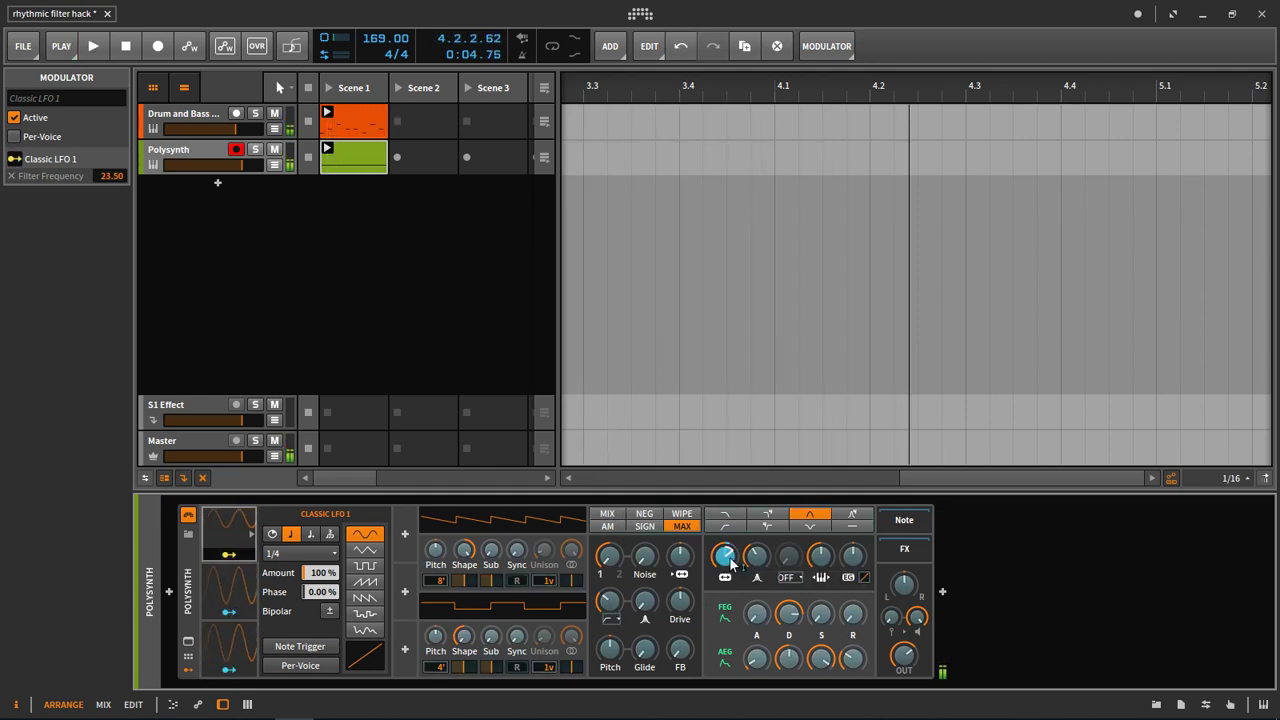
- Set Classic LFO 2 to a square wave and map it to the filter frequency with a modulation amount of 17.50
{"action": "left_click", "coordinate": [231, 556]}
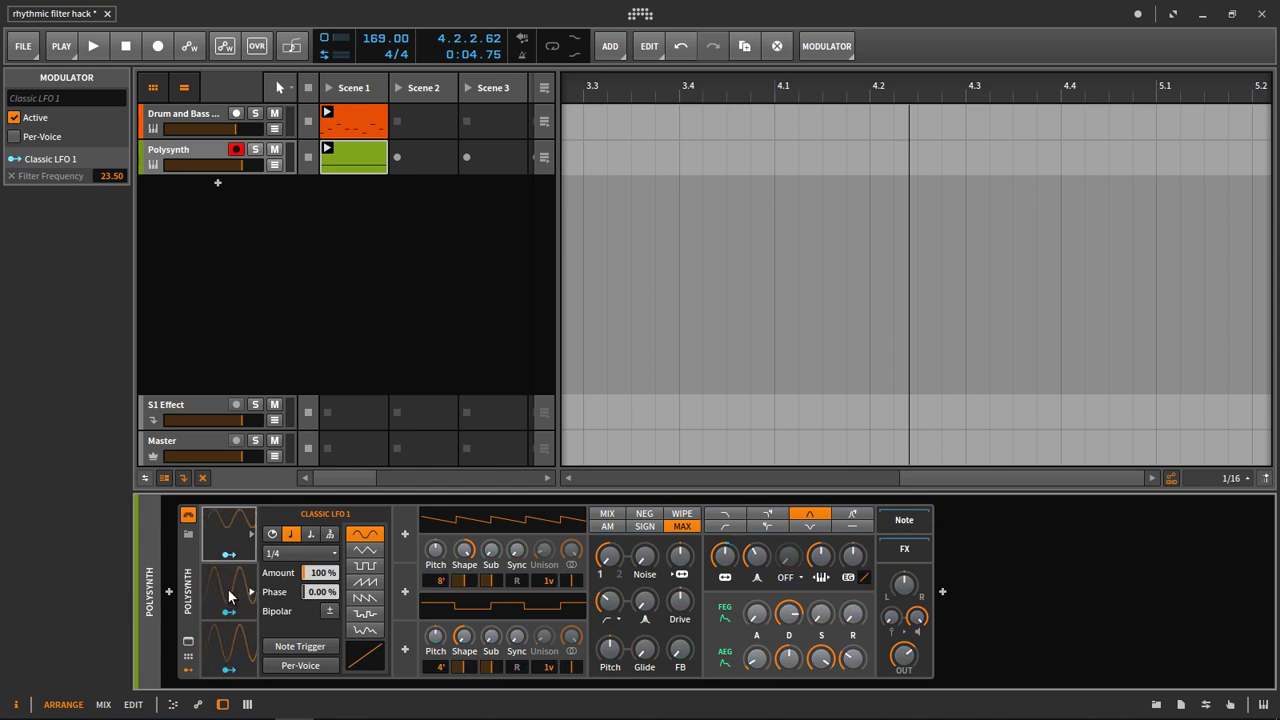
{"action": "left_click", "coordinate": [232, 595]}
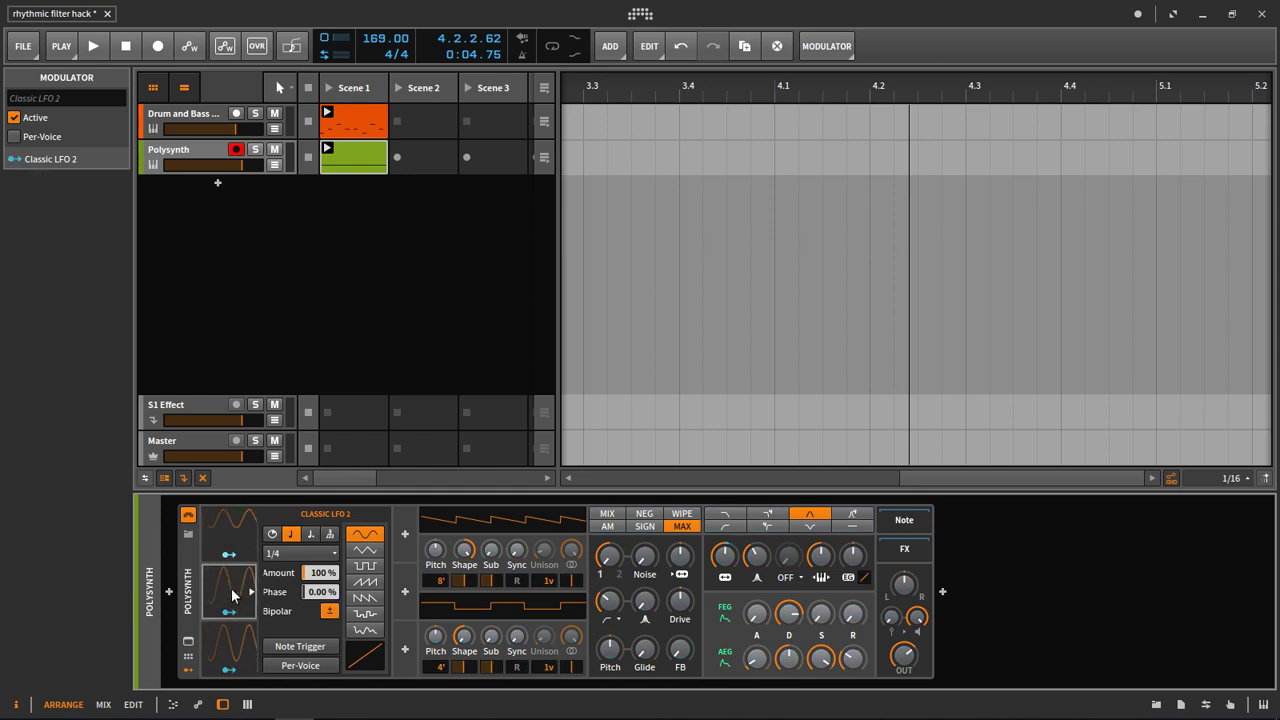
{"action": "left_click", "coordinate": [365, 566]}
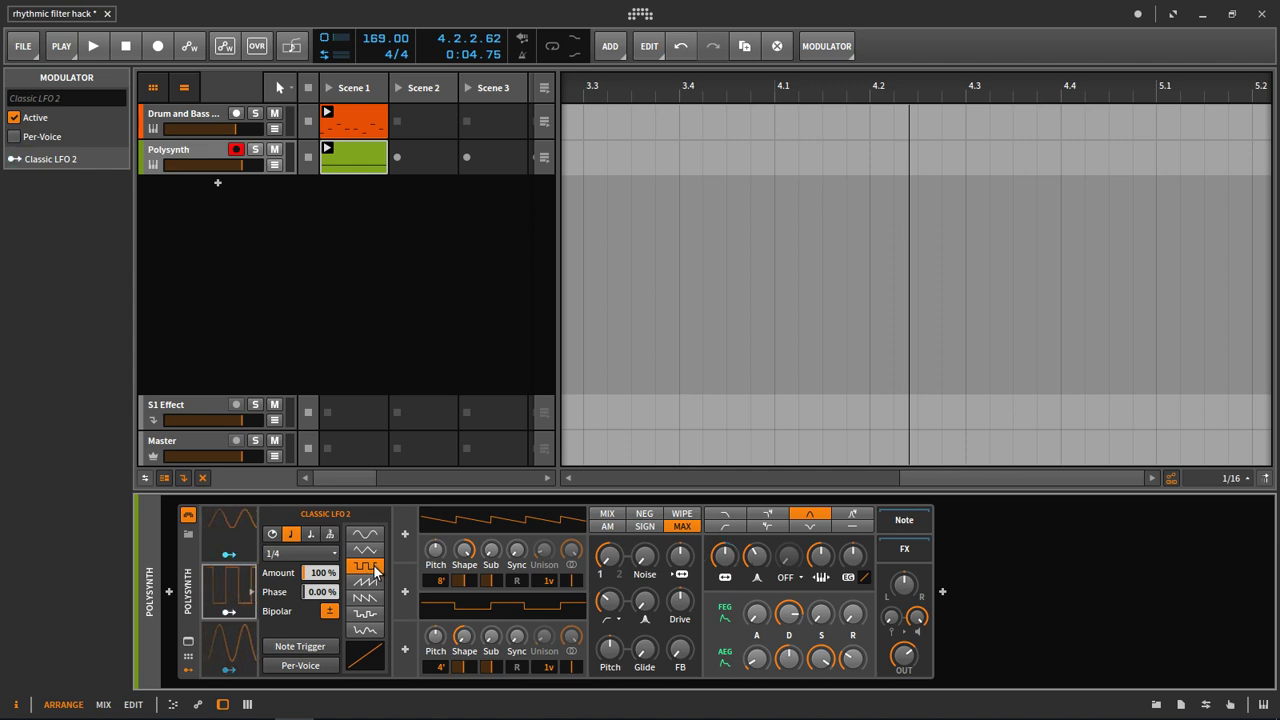
{"action": "left_click_drag", "start_coordinate": [229, 612], "coordinate": [724, 556]}
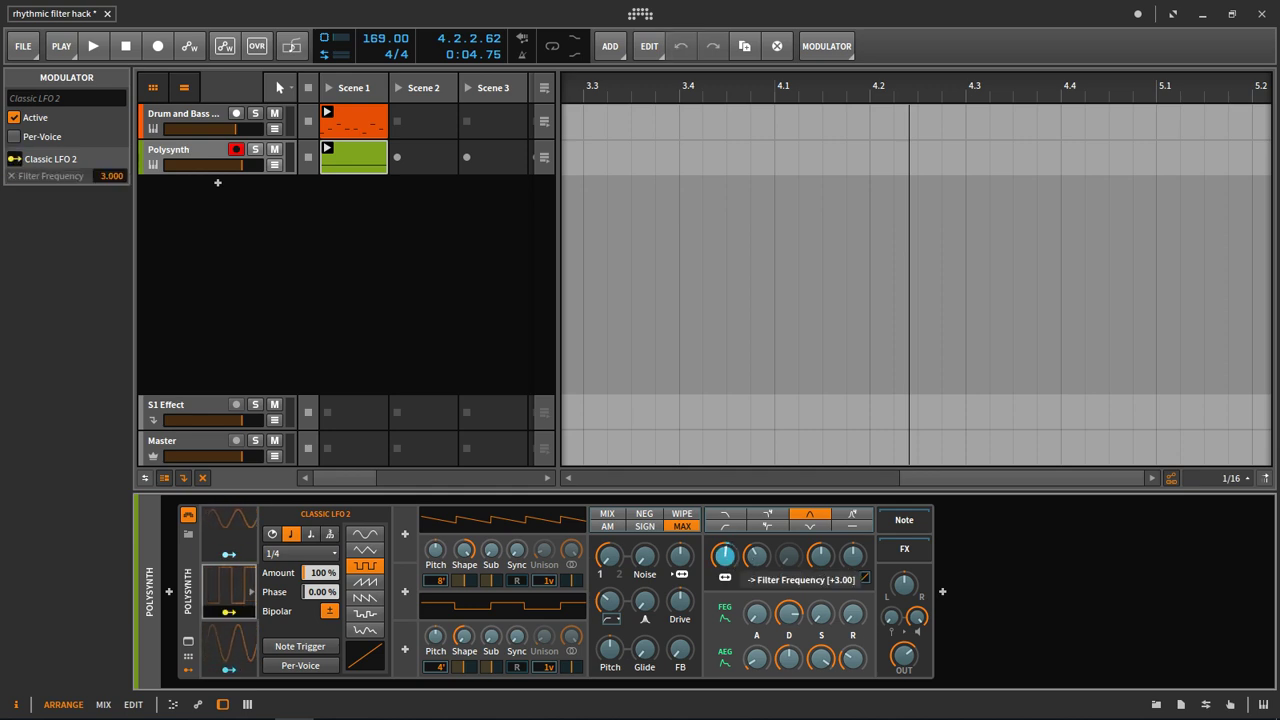
{"action": "left_click_drag", "start_coordinate": [725, 556], "coordinate": [725, 546]}
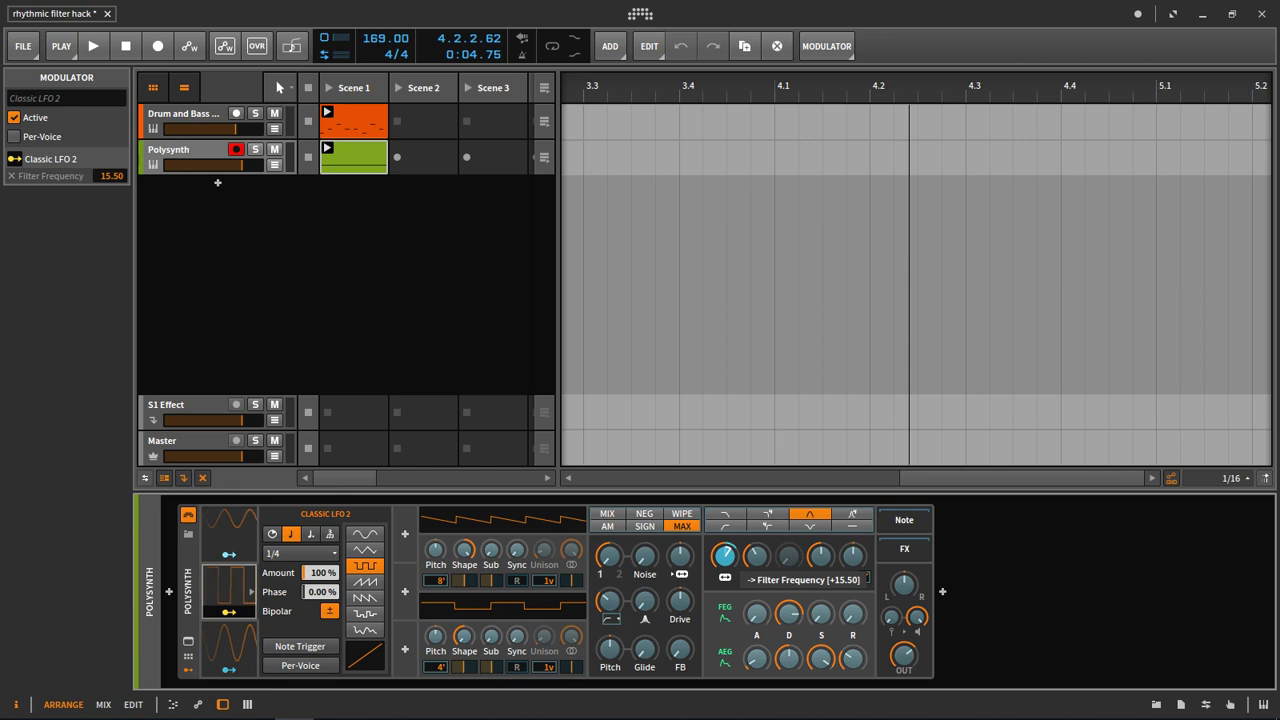
{"action": "left_click_drag", "start_coordinate": [724, 556], "coordinate": [724, 555]}
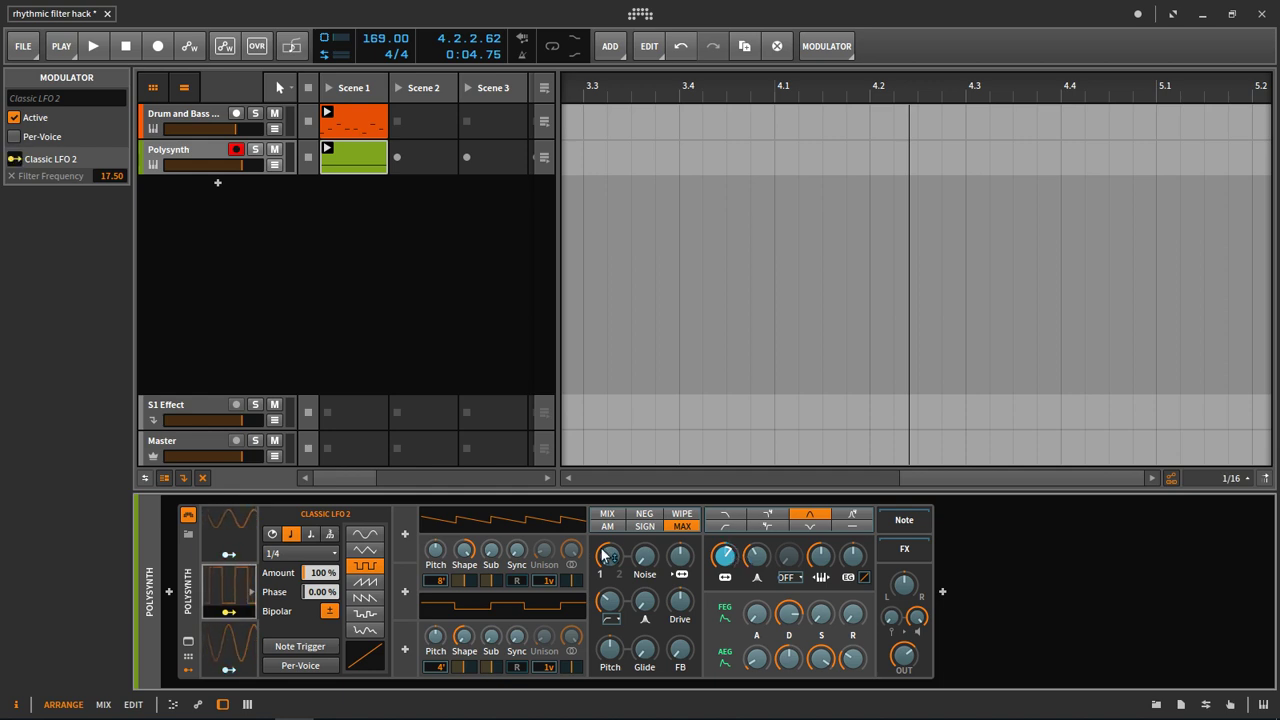
- Compare the Bipolar settings of Classic LFO 1 and Classic LFO 2, and audition the bass with the drums
{"action": "left_click", "coordinate": [215, 527]}
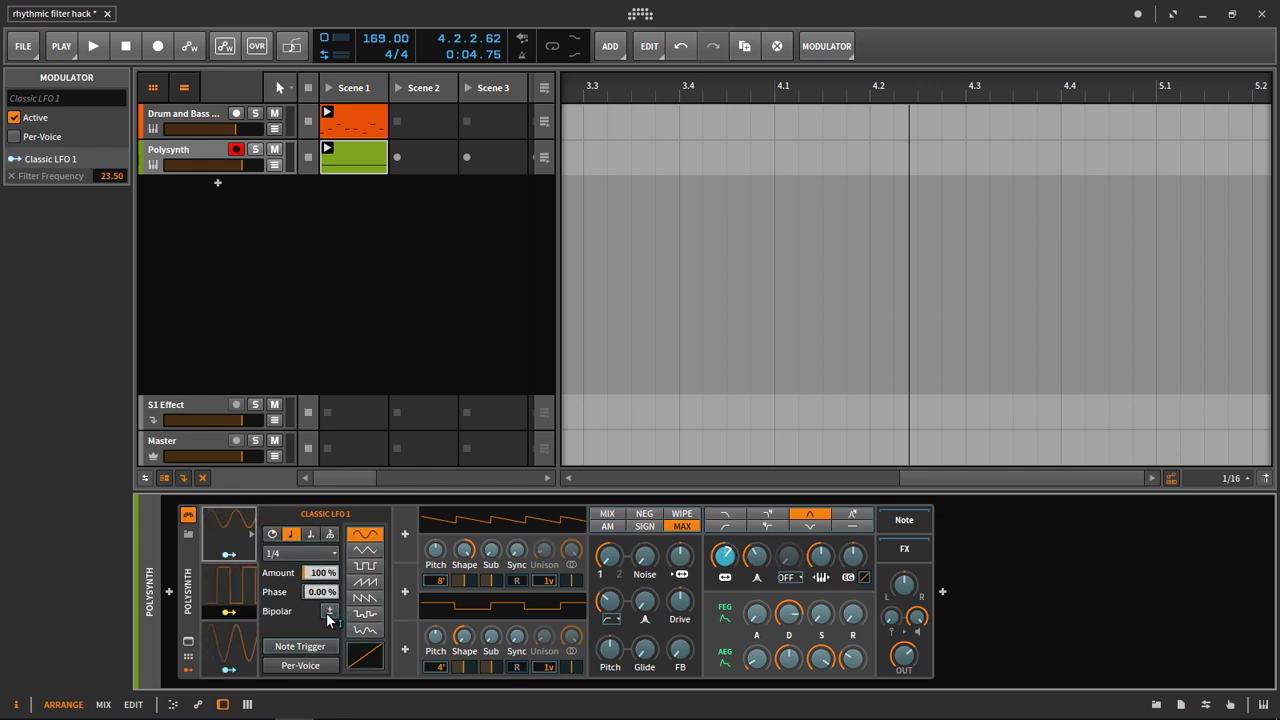
{"action": "left_click", "coordinate": [222, 584]}
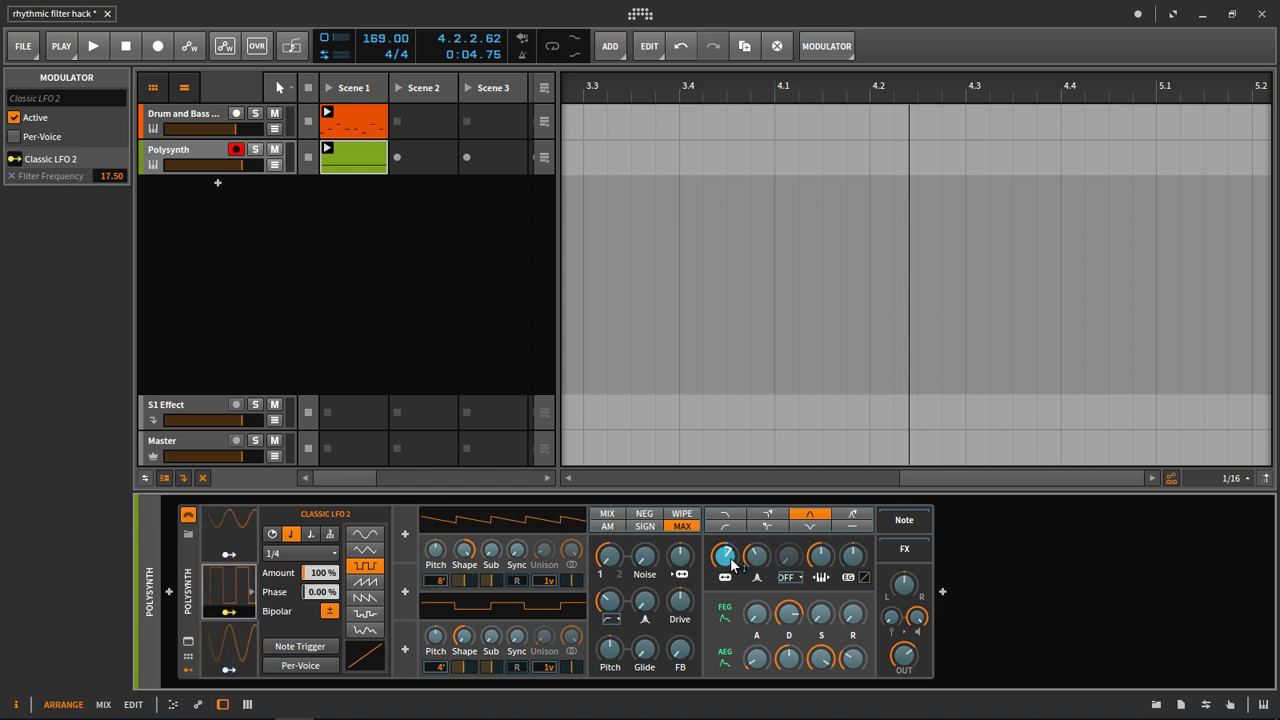
{"action": "key", "text": "space"}
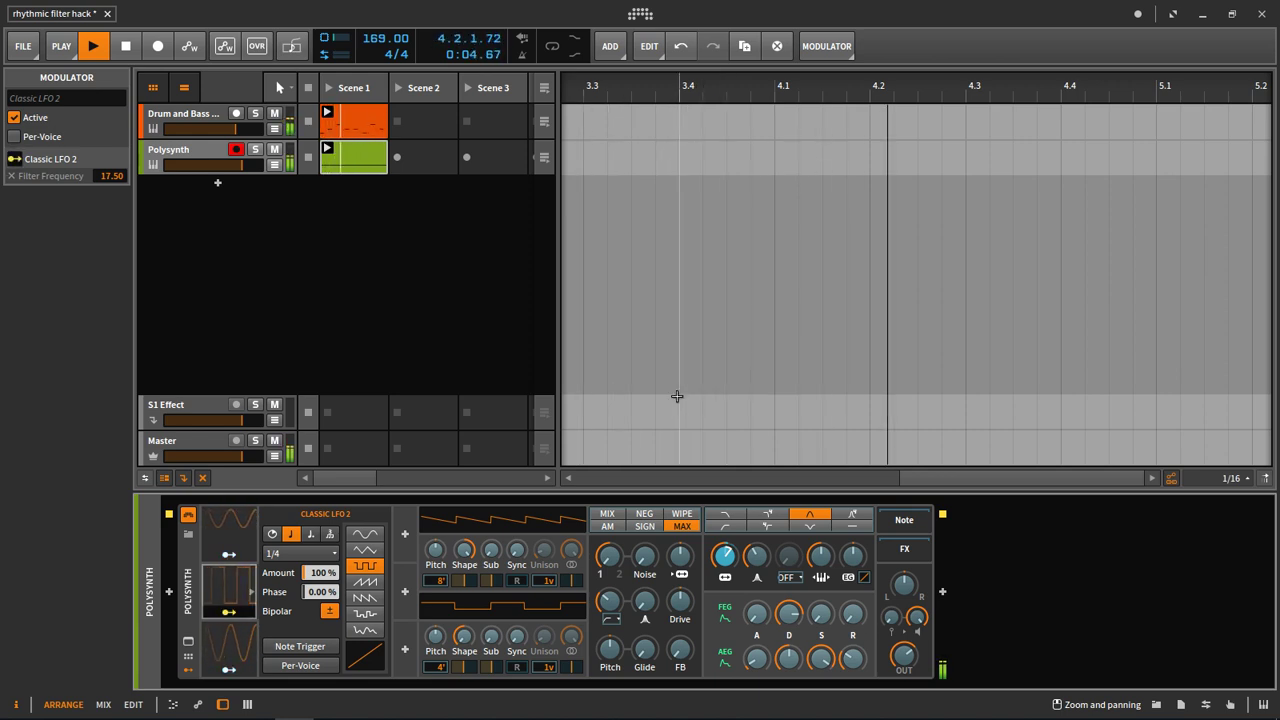
{"action": "key", "text": "space"}
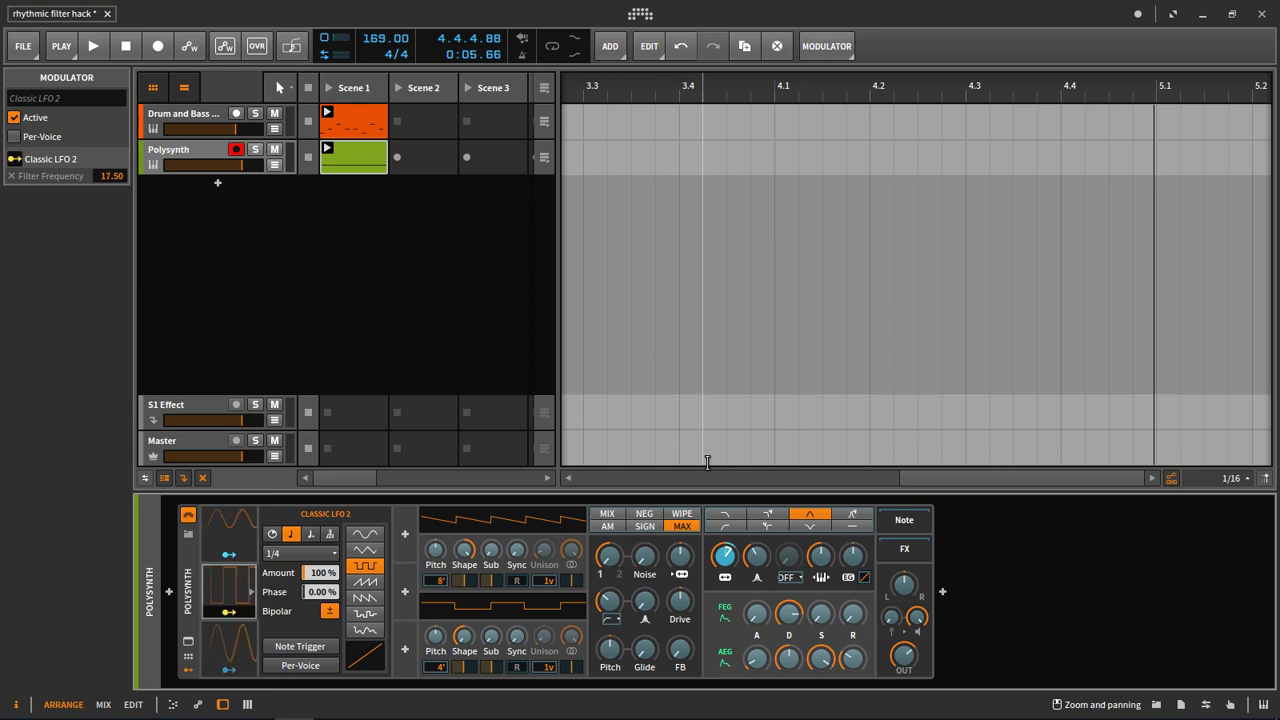
{"action": "key", "text": "space"}
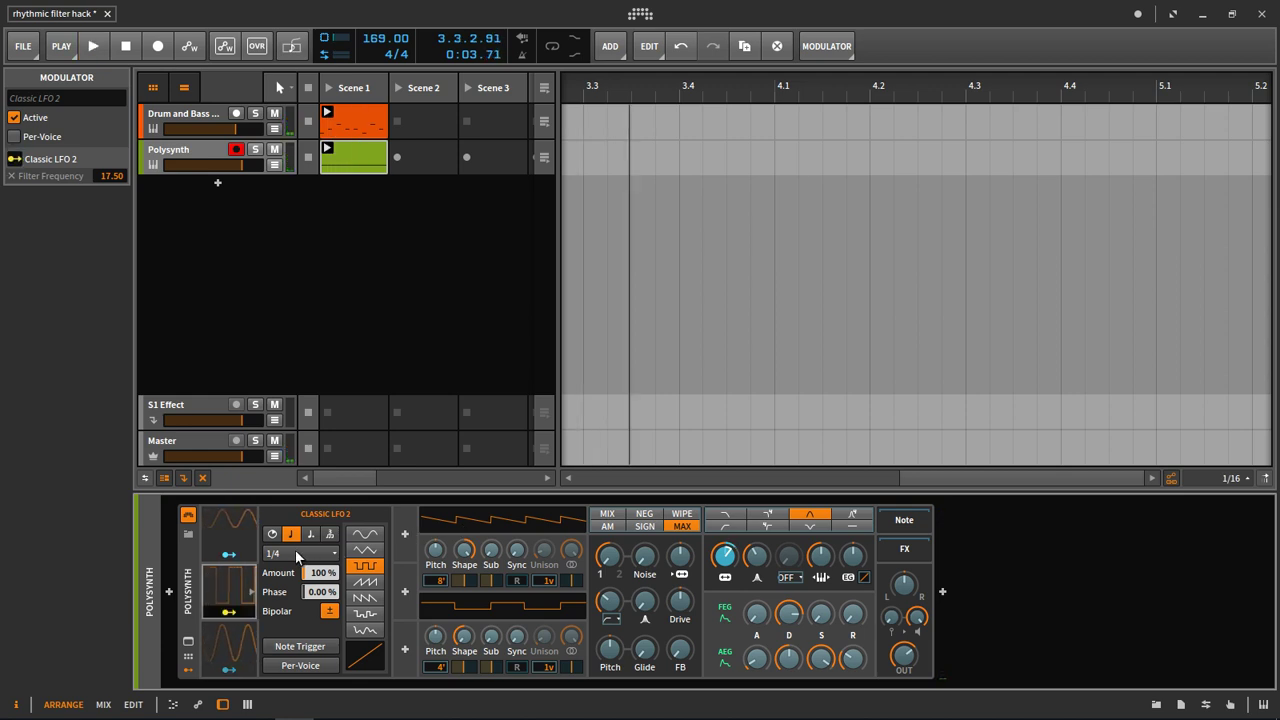
- Set Classic LFO 1's rate to 1/2 and play the clips
{"action": "left_click", "coordinate": [231, 522]}
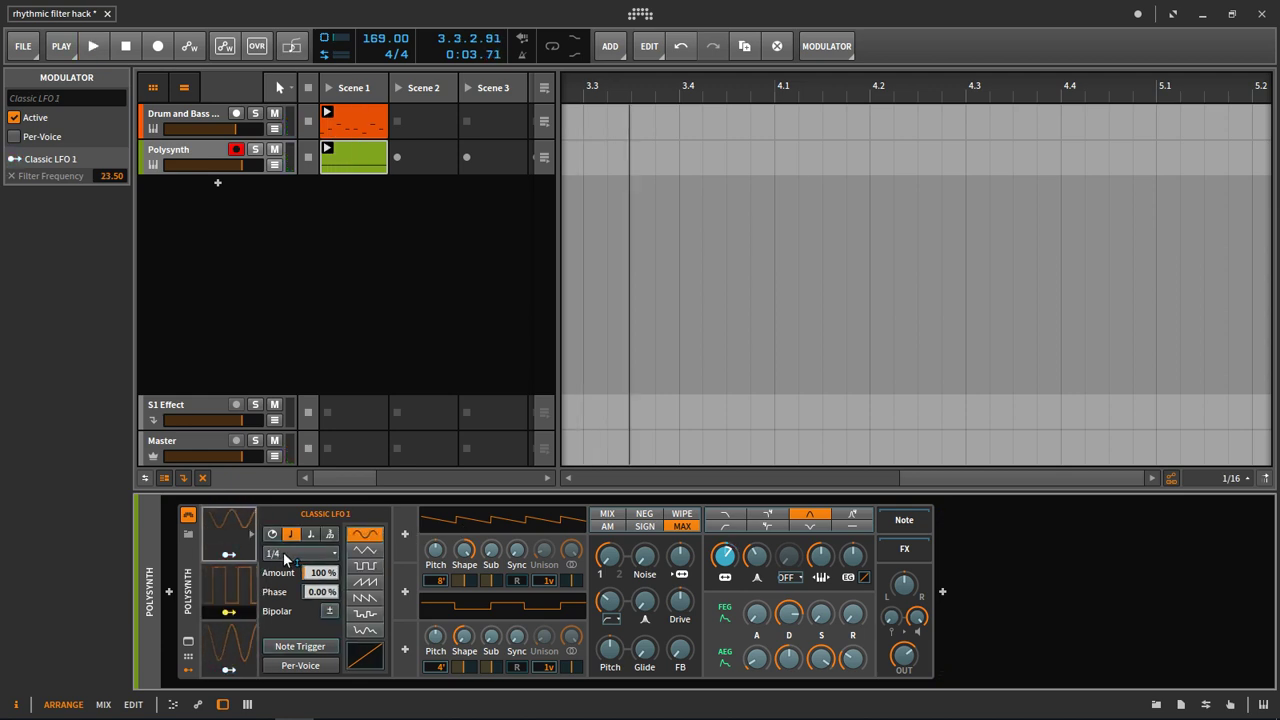
{"action": "left_click", "coordinate": [228, 617]}
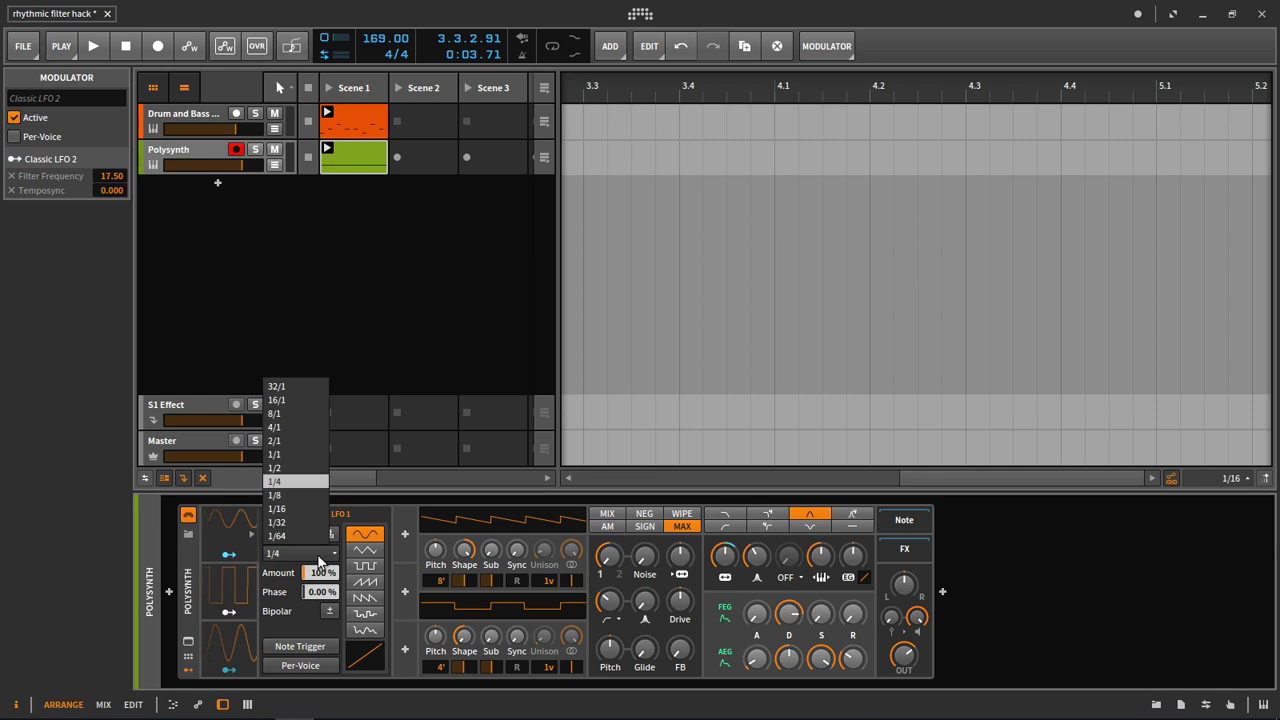
{"action": "left_click", "coordinate": [290, 468]}
{"action": "key", "text": "space"}
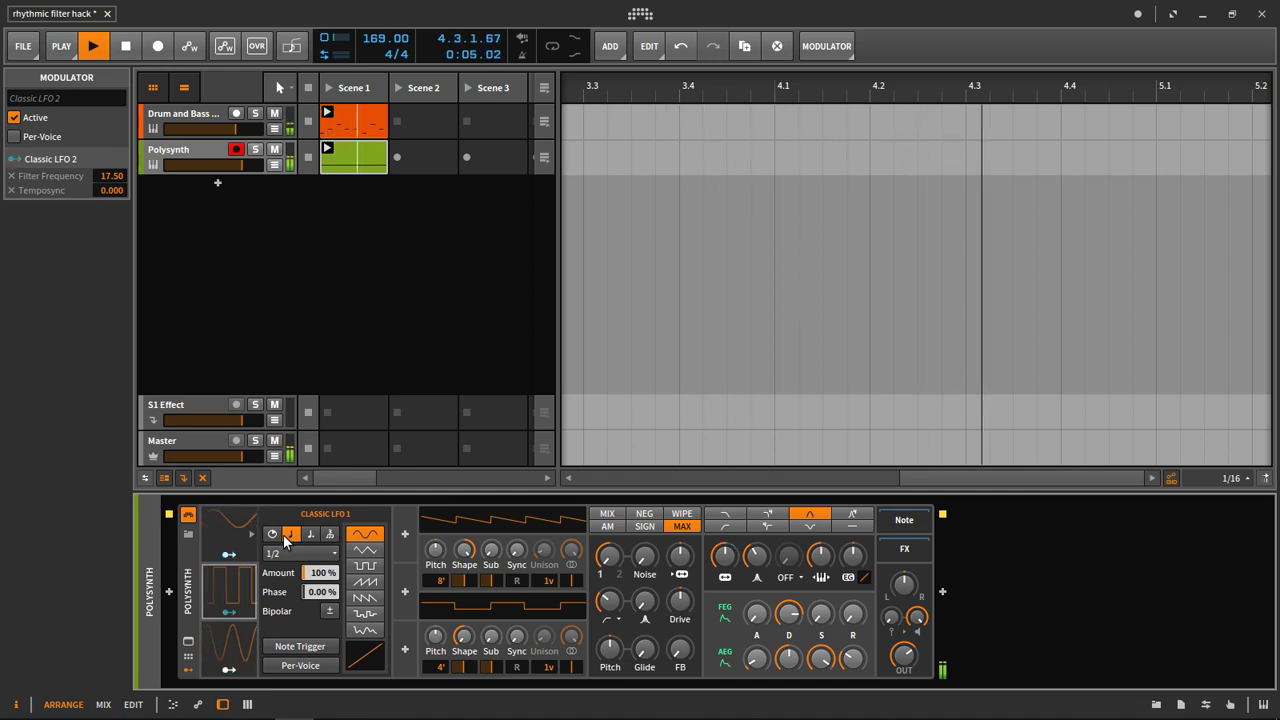
- Try dotted note timing for Classic LFO 1 while auditioning, and return it to straight note timing
{"action": "key", "text": "space"}
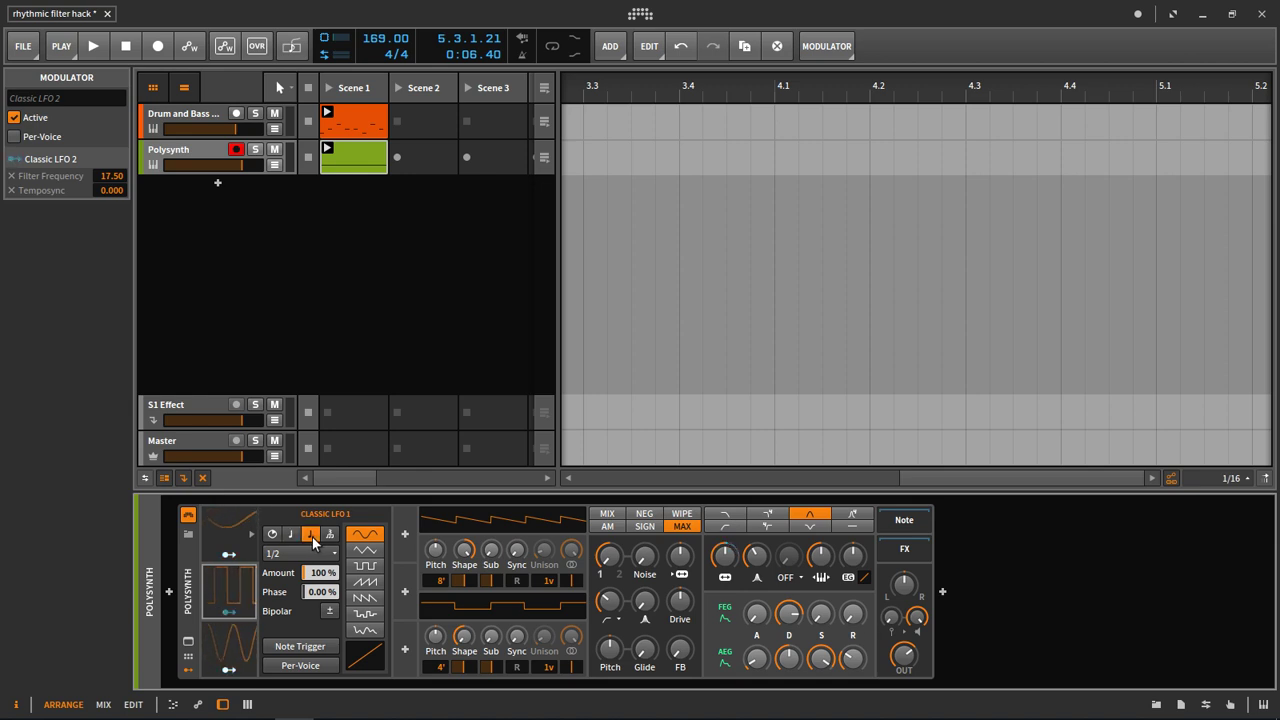
{"action": "key", "text": "space"}
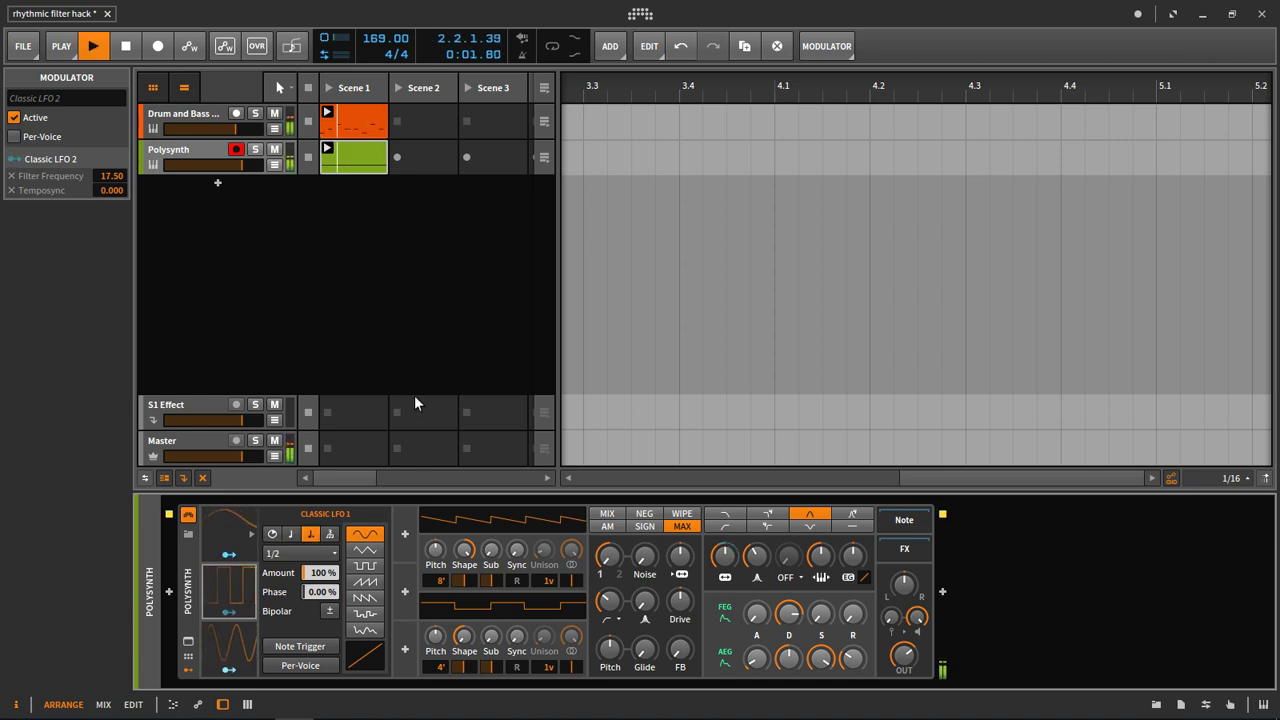
{"action": "left_click", "coordinate": [292, 535]}
{"action": "key", "text": "space"}
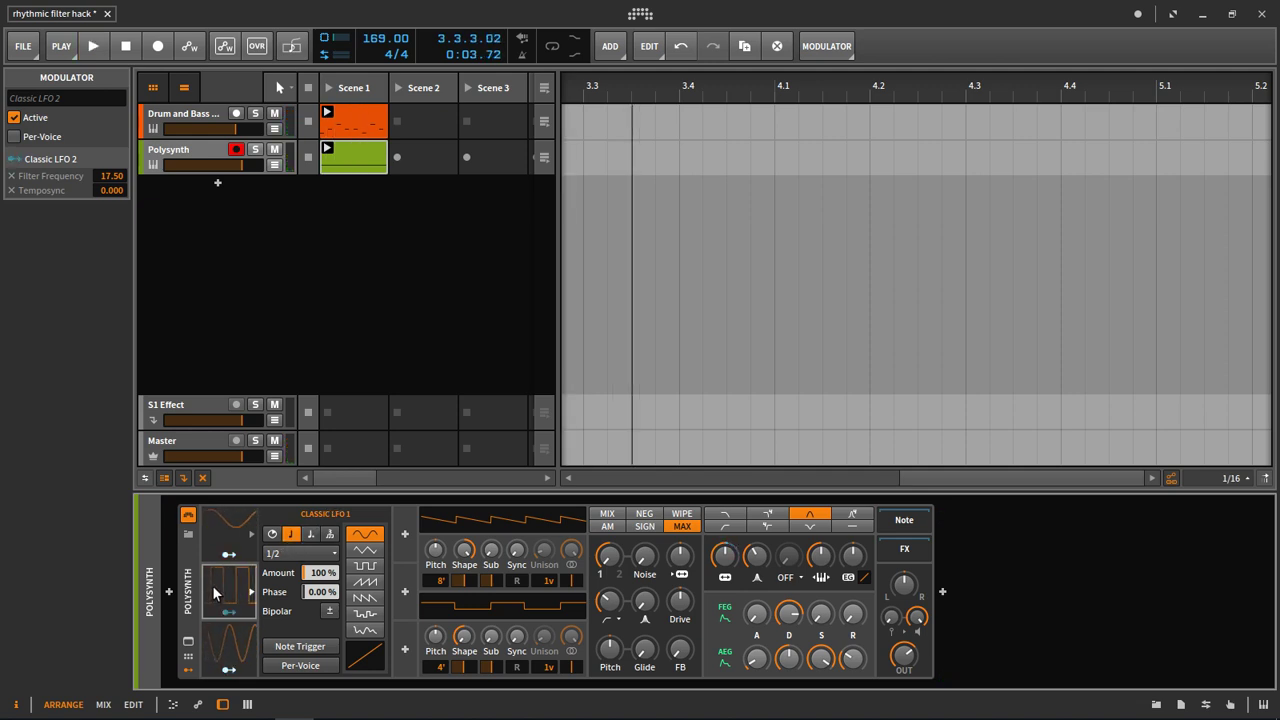
- Give Classic LFO 3 the stepped random waveform
{"action": "left_click", "coordinate": [231, 522]}
{"action": "left_click", "coordinate": [251, 591]}
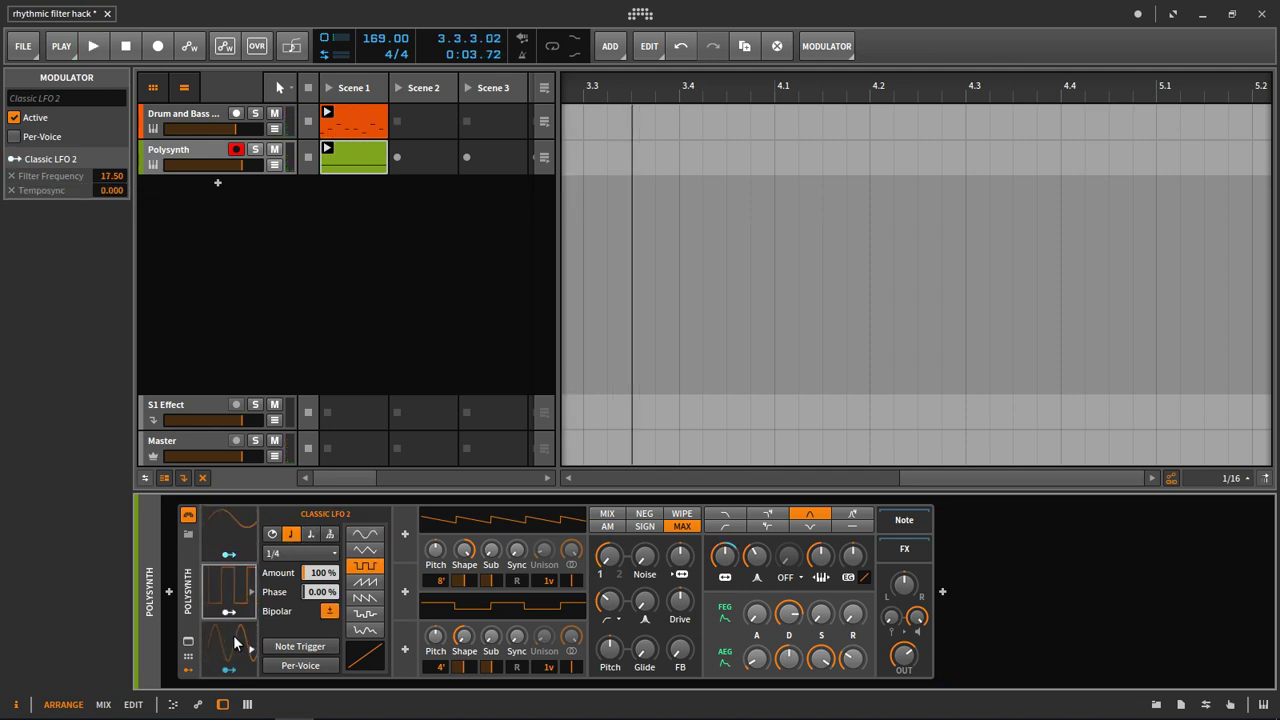
{"action": "left_click", "coordinate": [236, 647]}
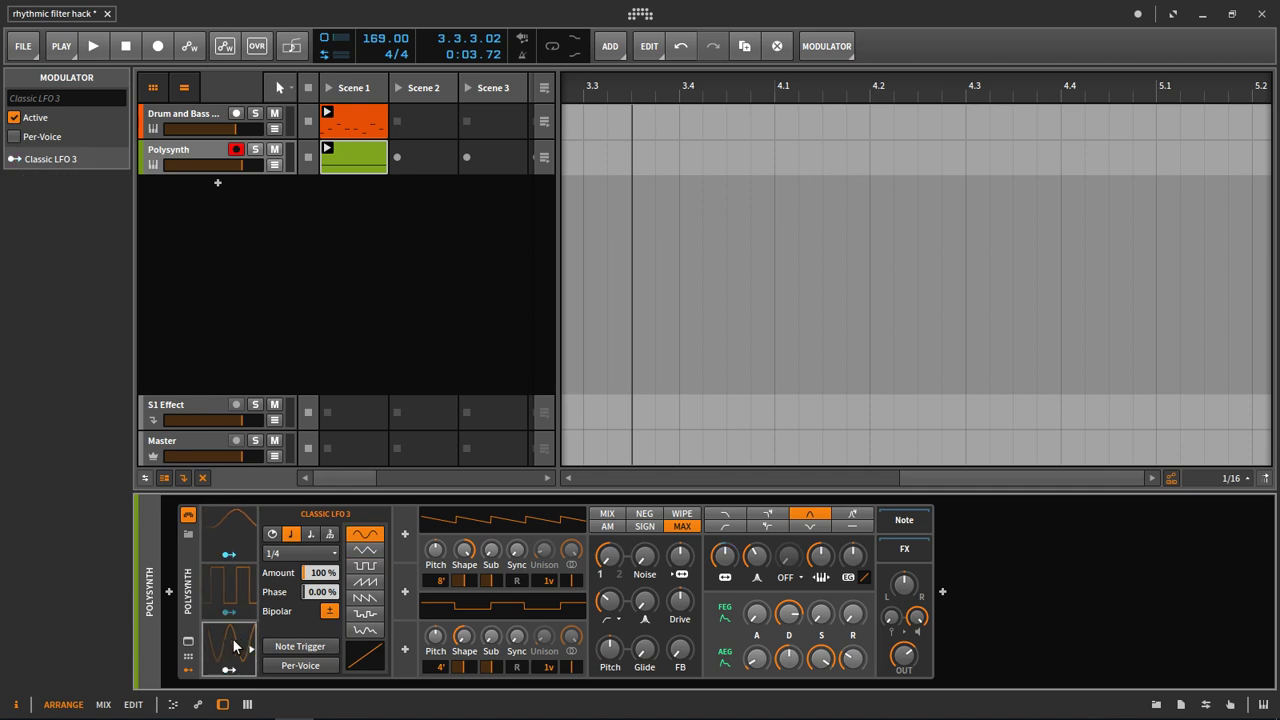
{"action": "left_click", "coordinate": [366, 614]}
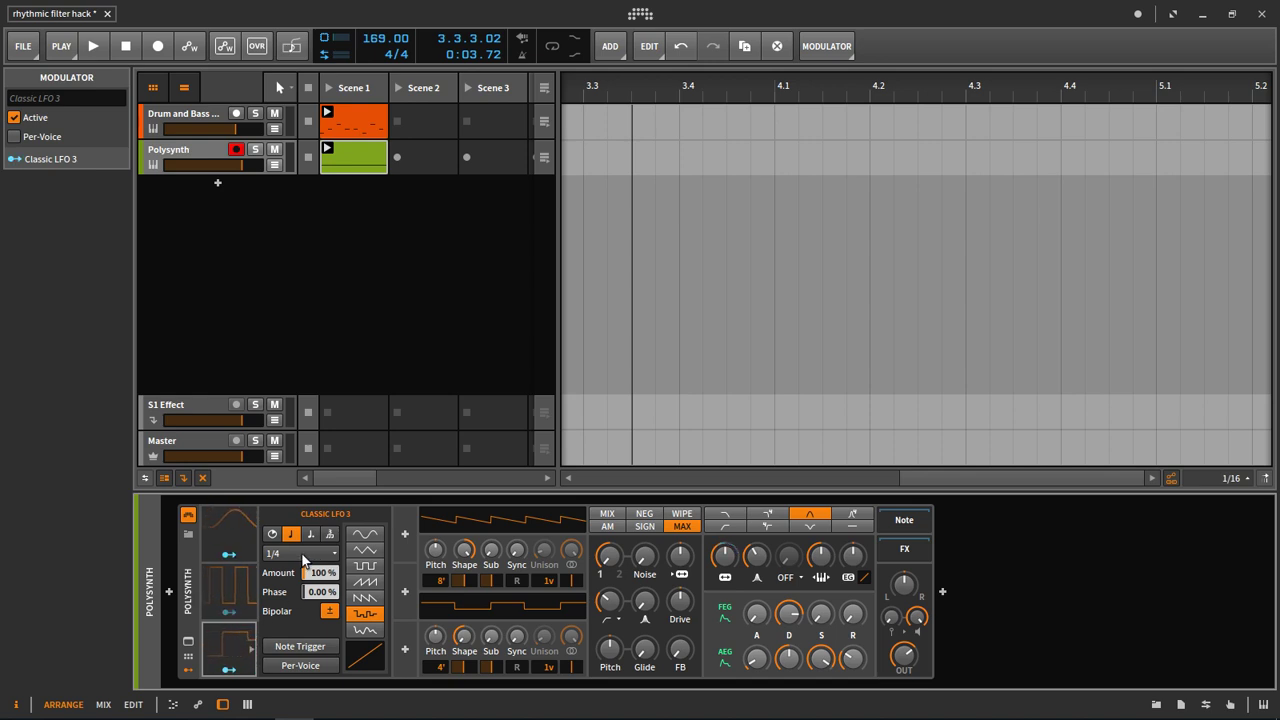
- Map Classic LFO 3 to the filter frequency with a modulation amount of 25.50 and turn off its Bipolar option
{"action": "left_click", "coordinate": [229, 668]}
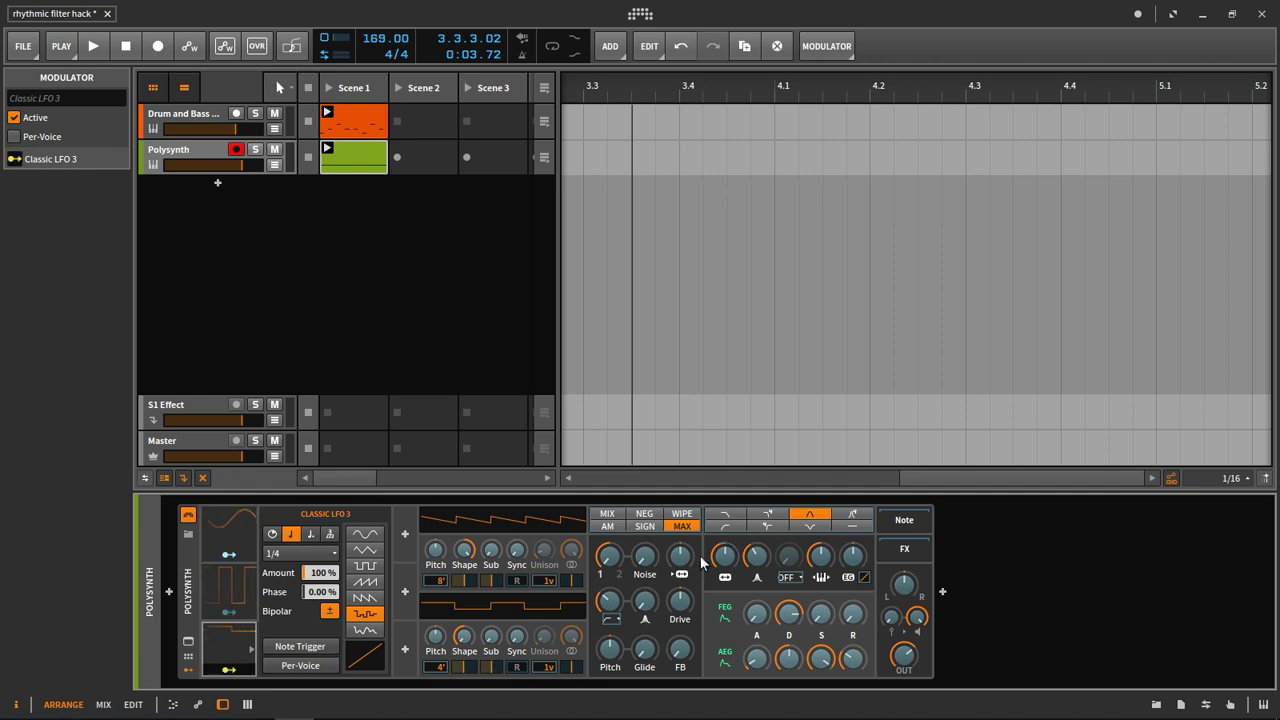
{"action": "left_click_drag", "start_coordinate": [724, 556], "coordinate": [724, 519]}
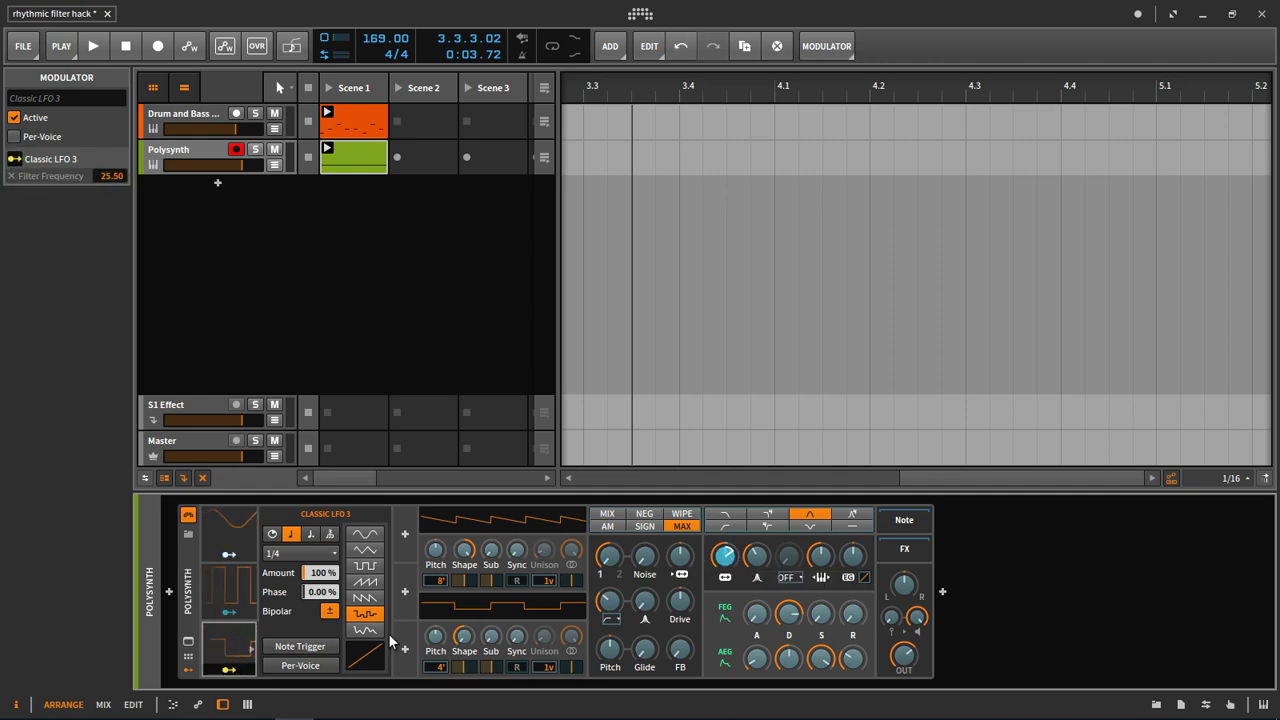
{"action": "left_click", "coordinate": [330, 612]}
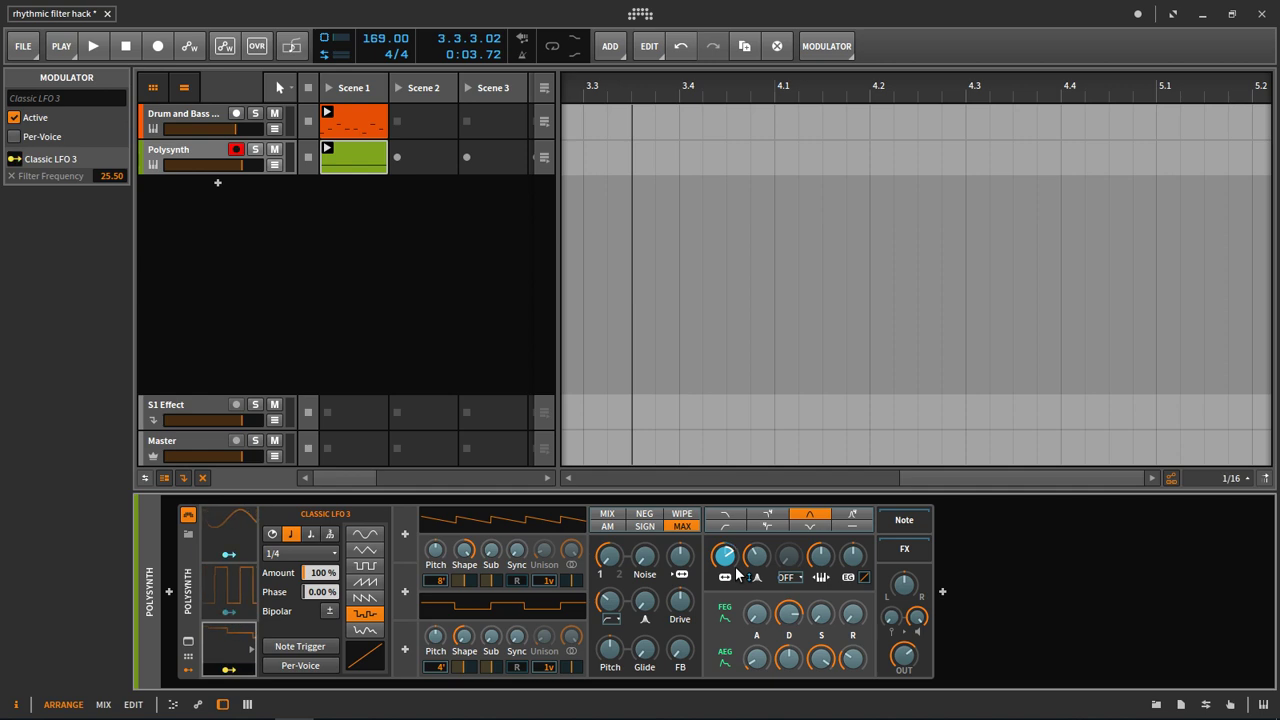
{"action": "mouse_move", "coordinate": [737, 573]}
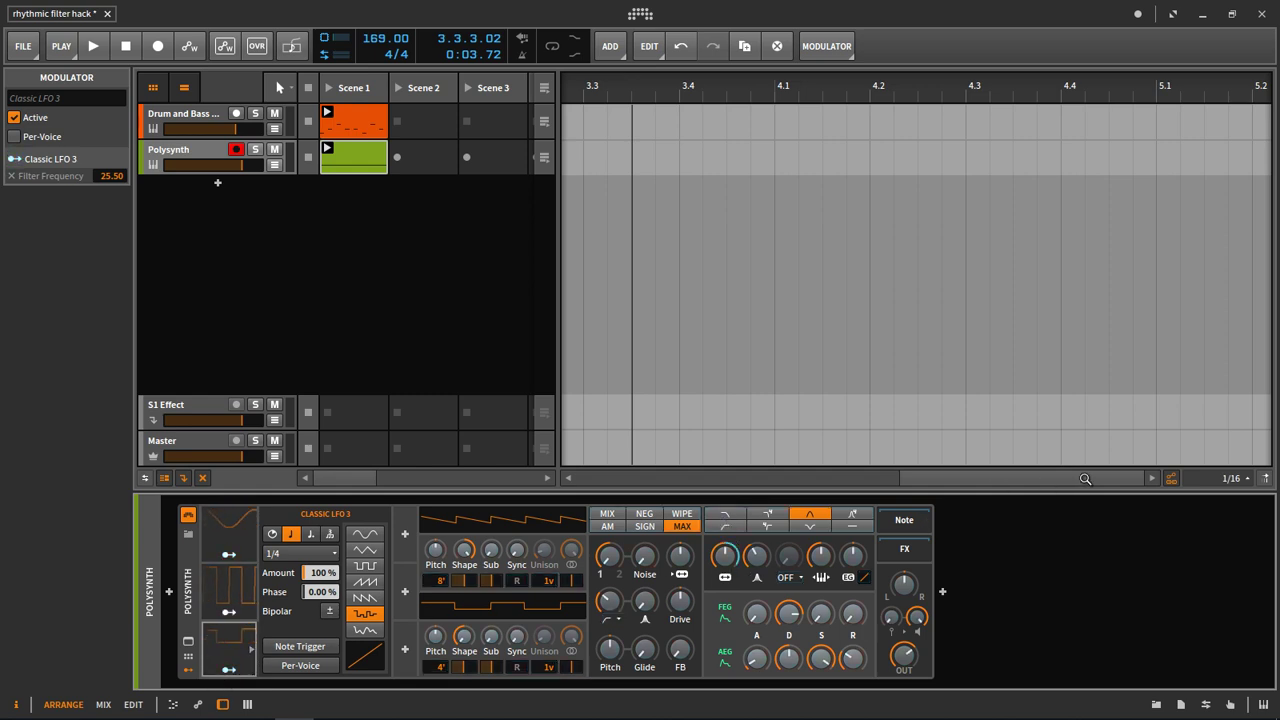
- Set Classic LFO 3's rate to 1/8, auditioning the bass with the drums before and after the change
{"action": "key", "text": "space"}
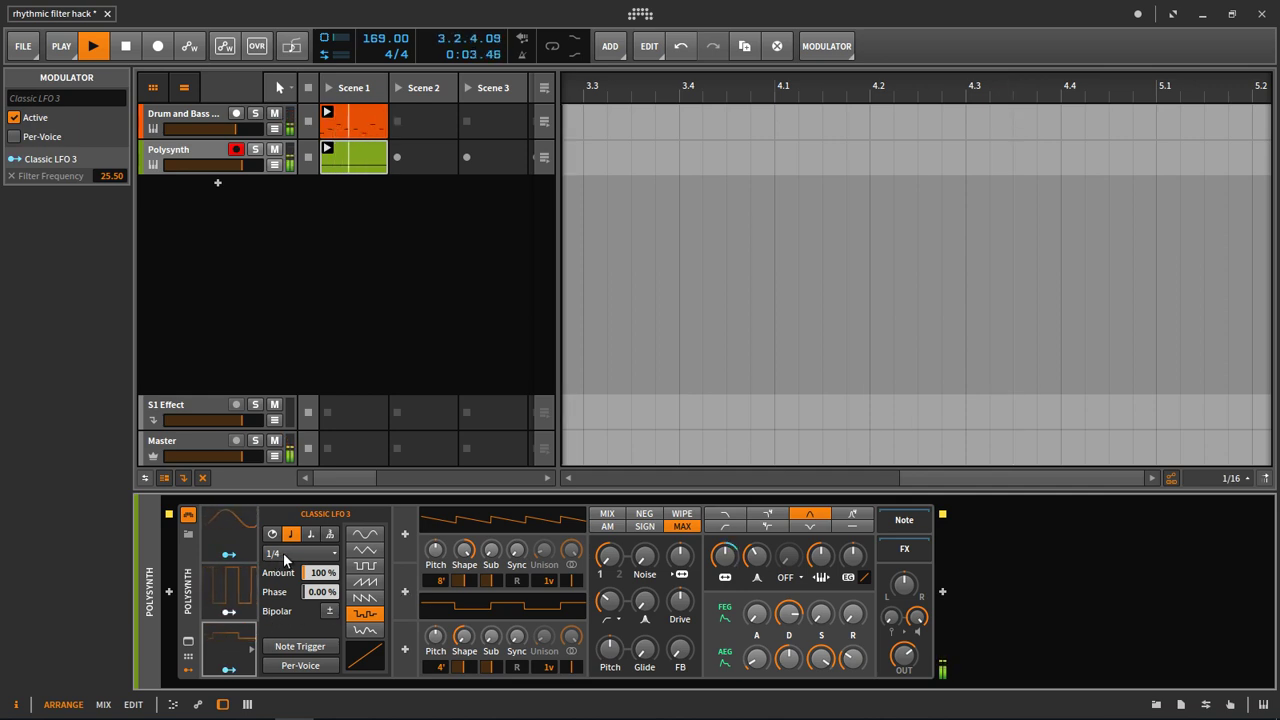
{"action": "left_click", "coordinate": [235, 638]}
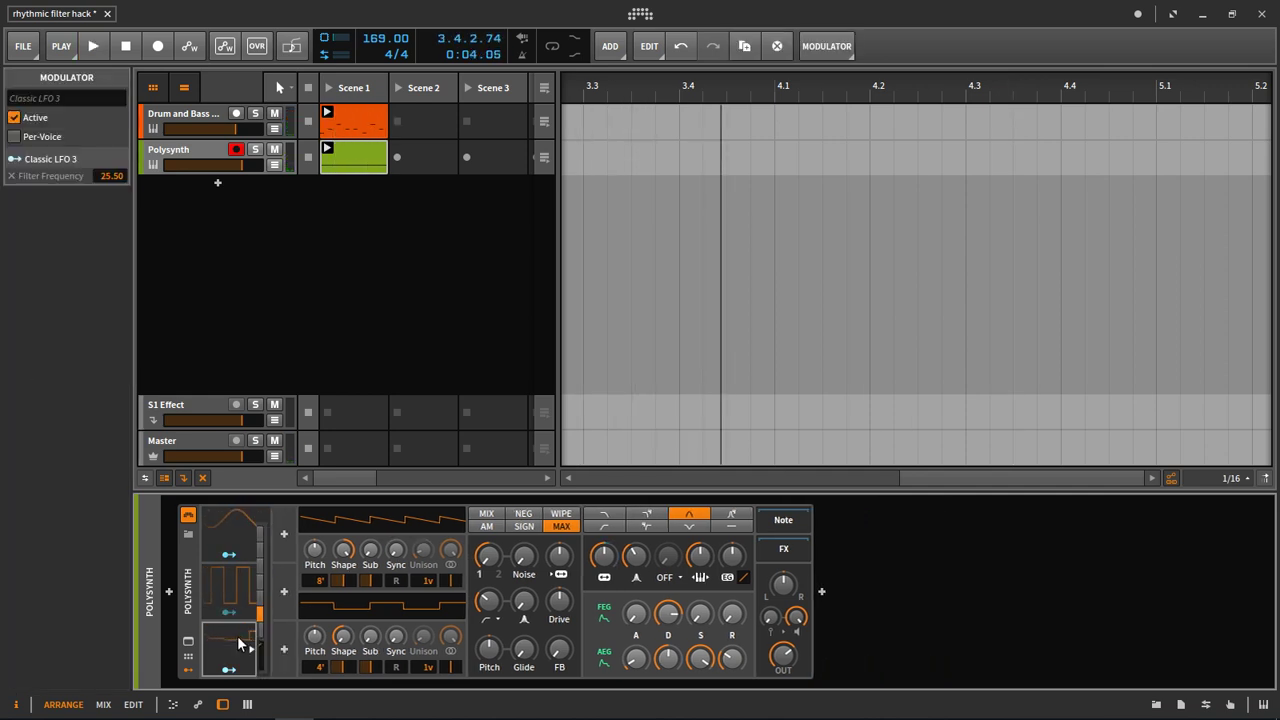
{"action": "left_click", "coordinate": [237, 636]}
{"action": "left_click", "coordinate": [289, 546]}
{"action": "left_click", "coordinate": [289, 494]}
{"action": "key", "text": "space"}
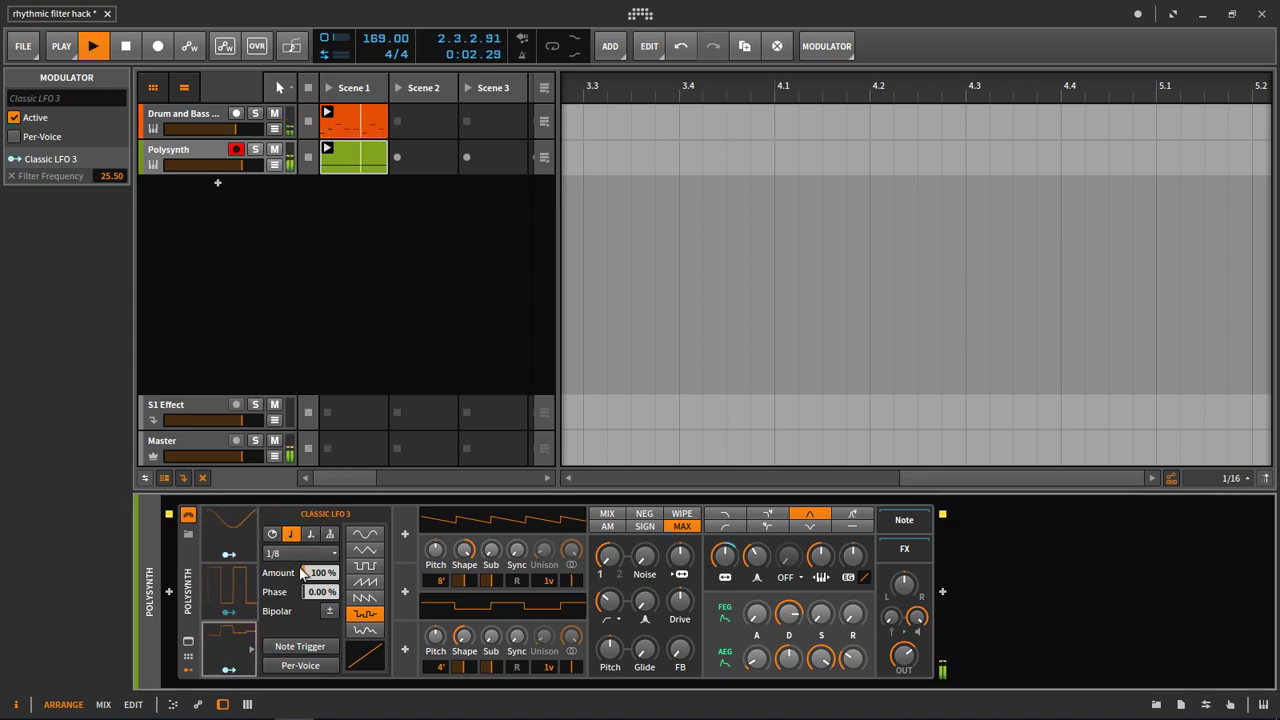
{"action": "key", "text": "space"}
- Reduce Classic LFO 1's Amount to 81.0 % and its filter frequency modulation to 17.00
{"action": "left_click", "coordinate": [229, 535]}
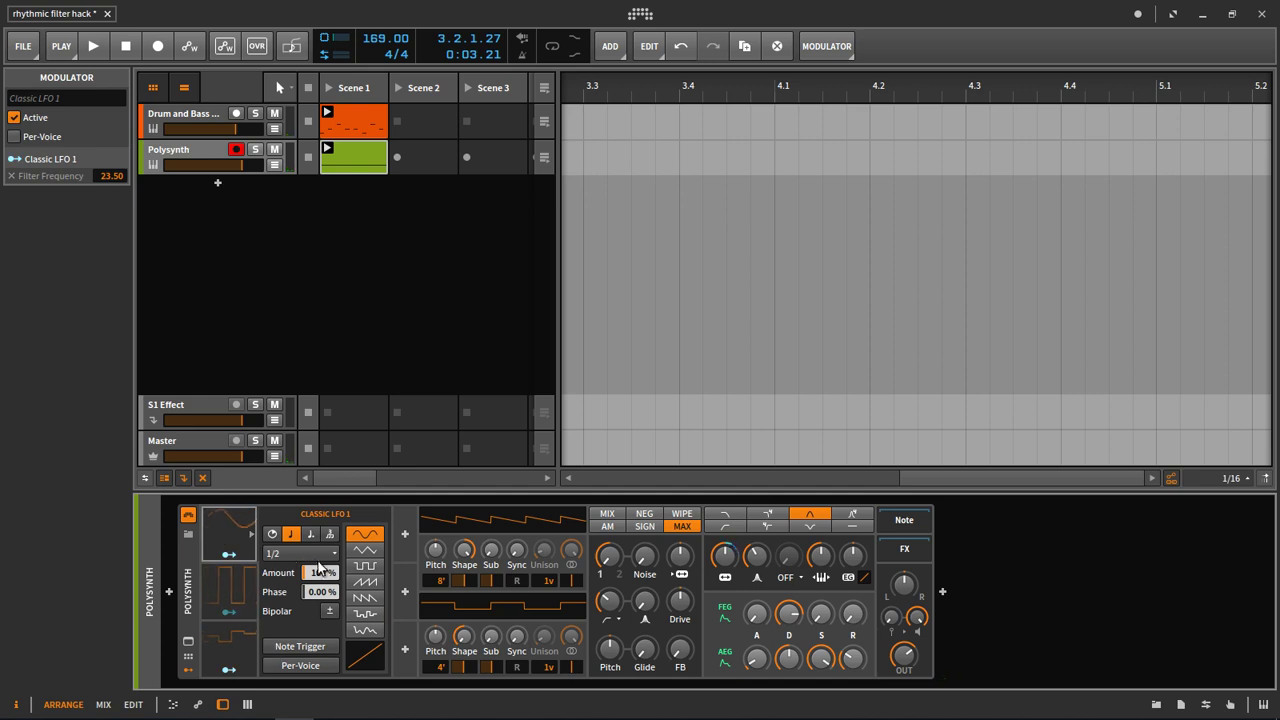
{"action": "left_click_drag", "start_coordinate": [316, 574], "coordinate": [316, 574]}
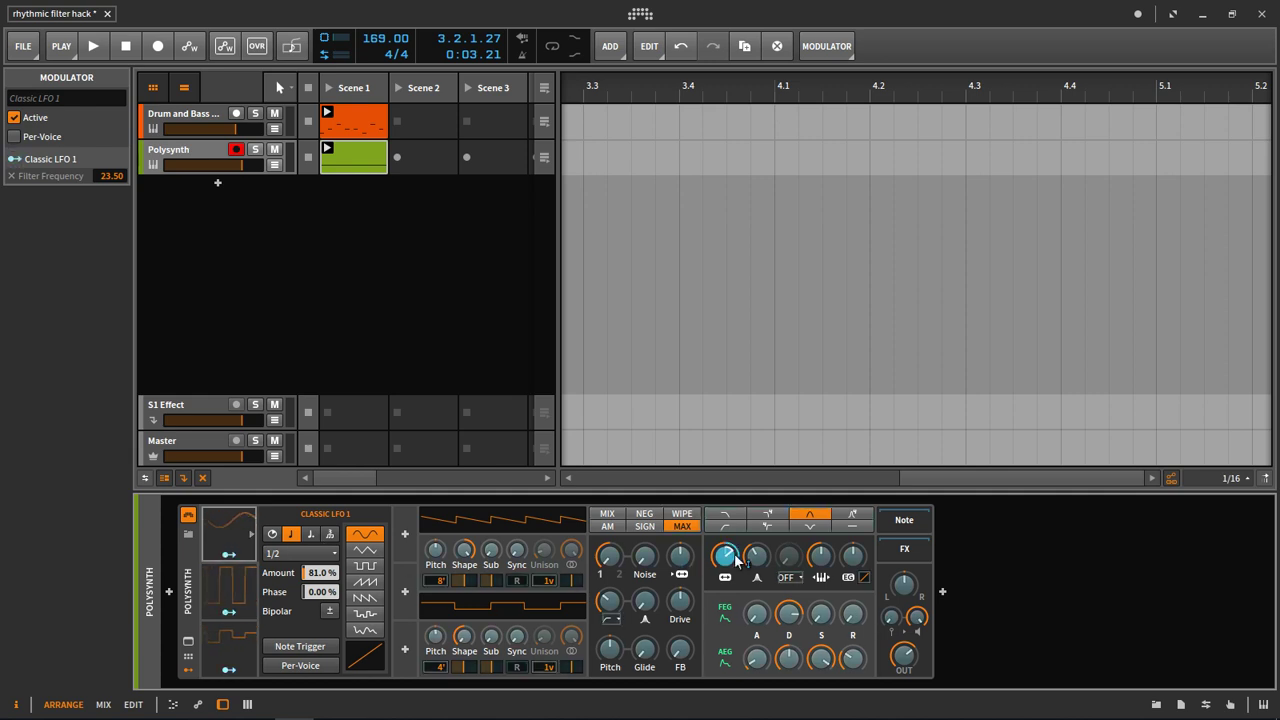
{"action": "left_click_drag", "start_coordinate": [724, 556], "coordinate": [724, 570]}
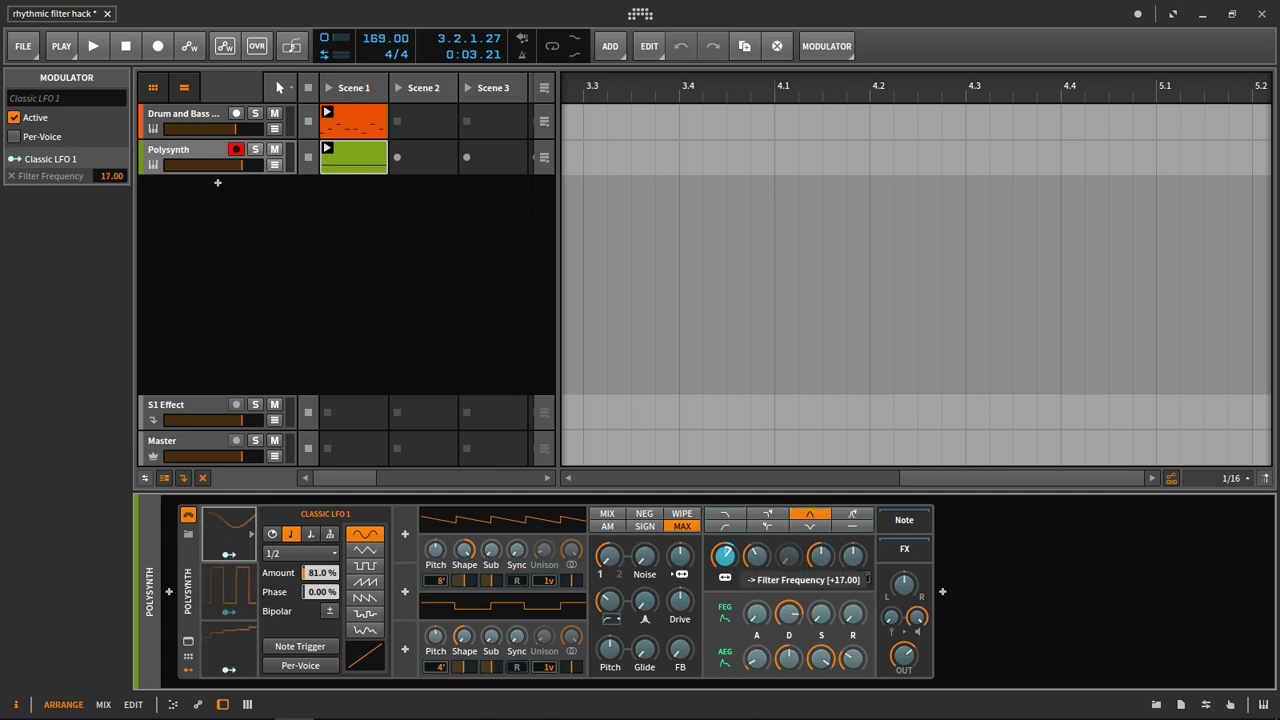
- Rebalance the filter frequency modulation during playback, setting Classic LFO 2 to 7.500 and Classic LFO 3 to 27.50
{"action": "left_click", "coordinate": [229, 612]}
{"action": "left_click_drag", "start_coordinate": [713, 566], "coordinate": [726, 560]}
{"action": "left_click", "coordinate": [232, 668]}
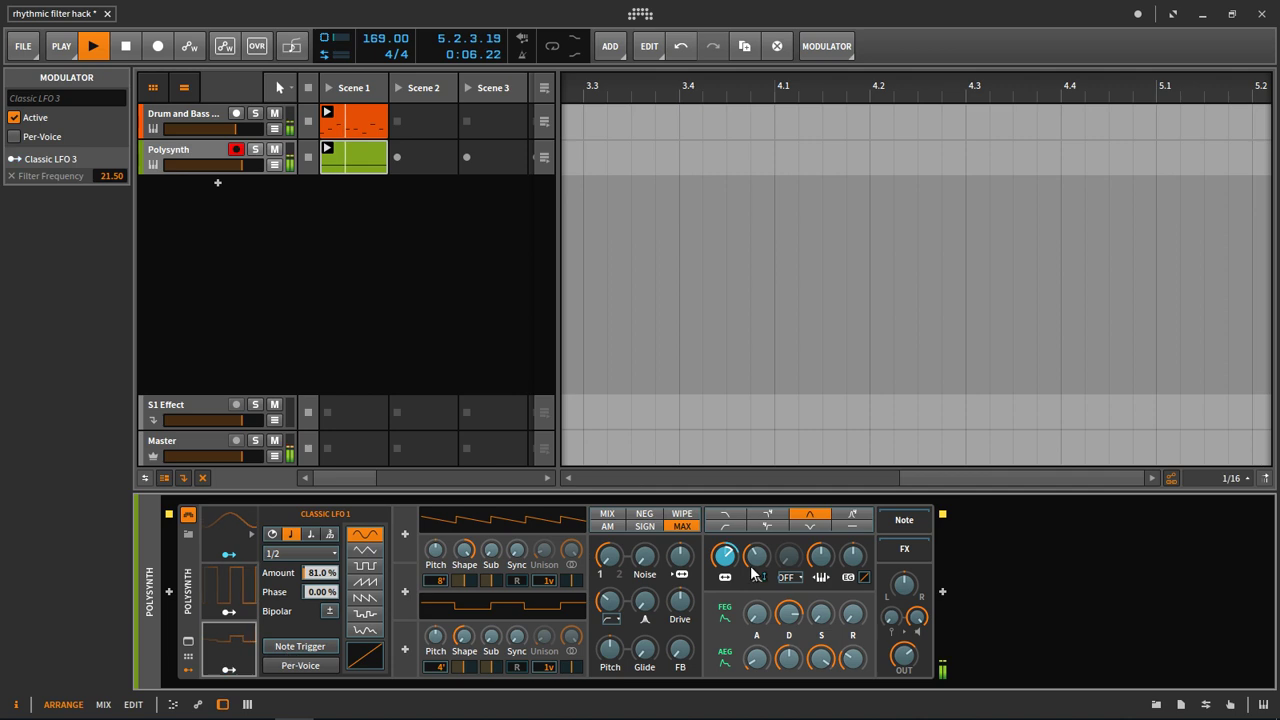
{"action": "left_click_drag", "start_coordinate": [737, 570], "coordinate": [737, 552]}
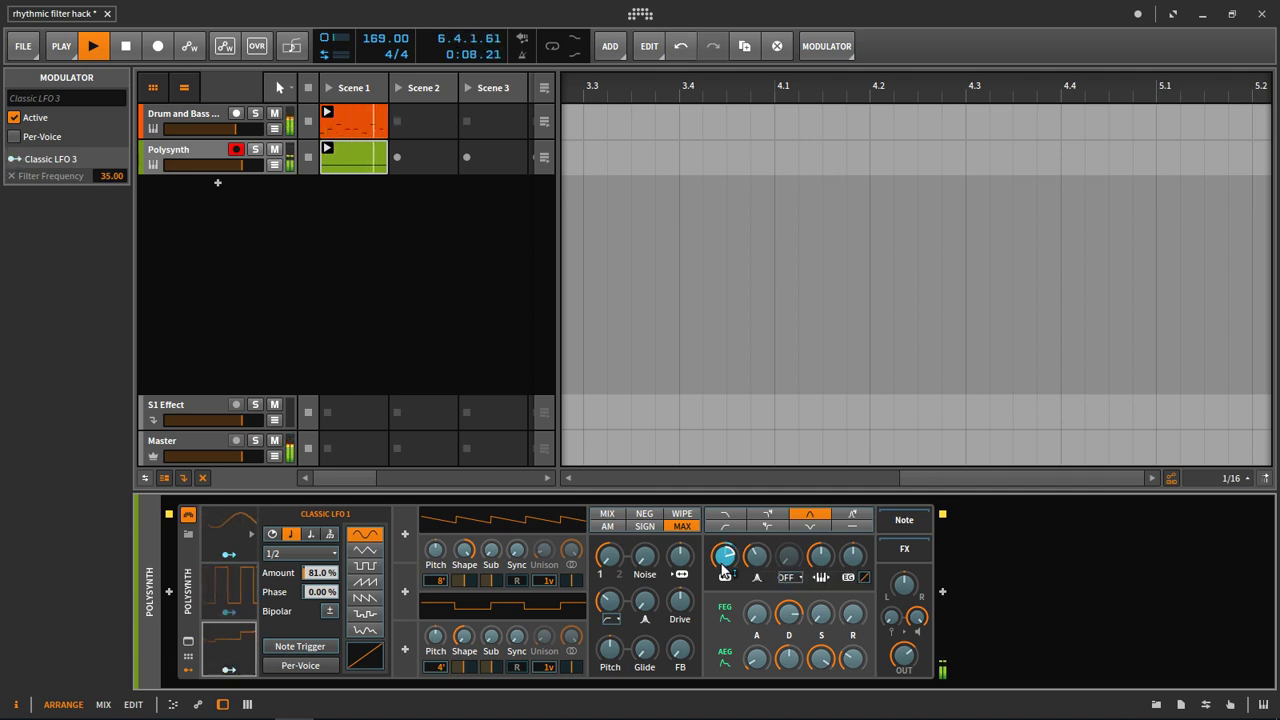
{"action": "left_click", "coordinate": [229, 670]}
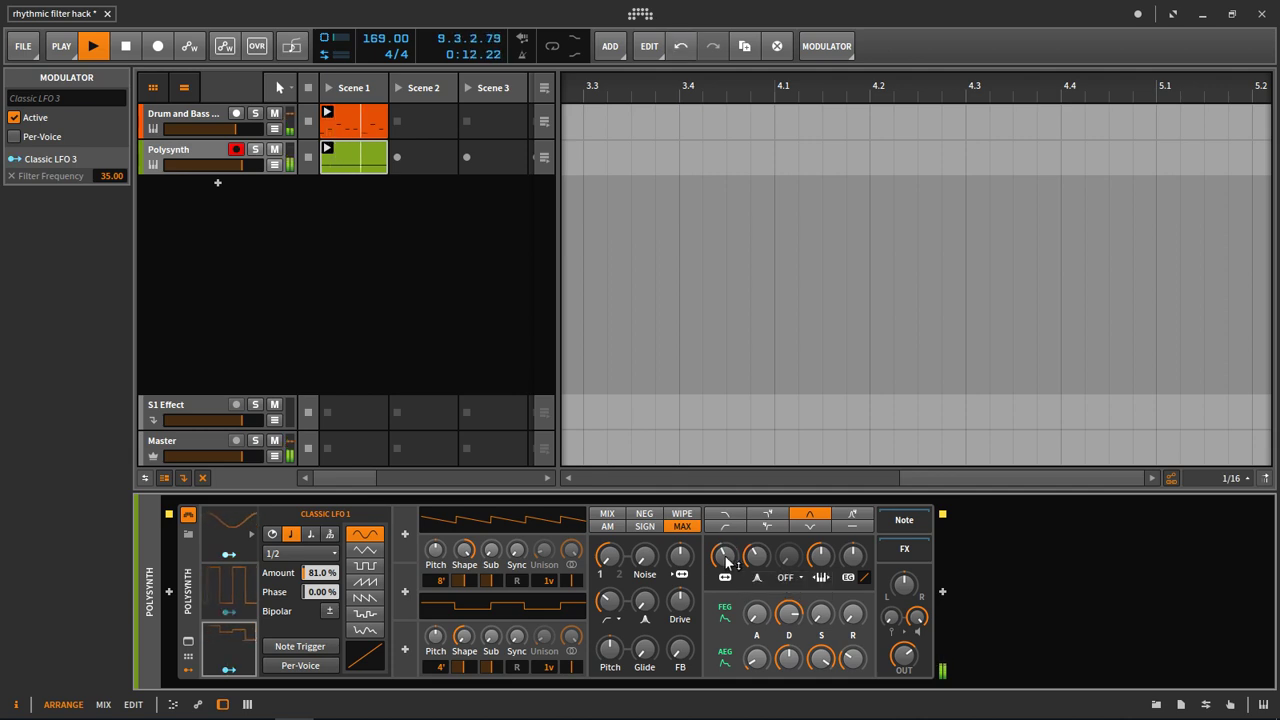
{"action": "left_click", "coordinate": [229, 590]}
{"action": "left_click_drag", "start_coordinate": [727, 570], "coordinate": [727, 592]}
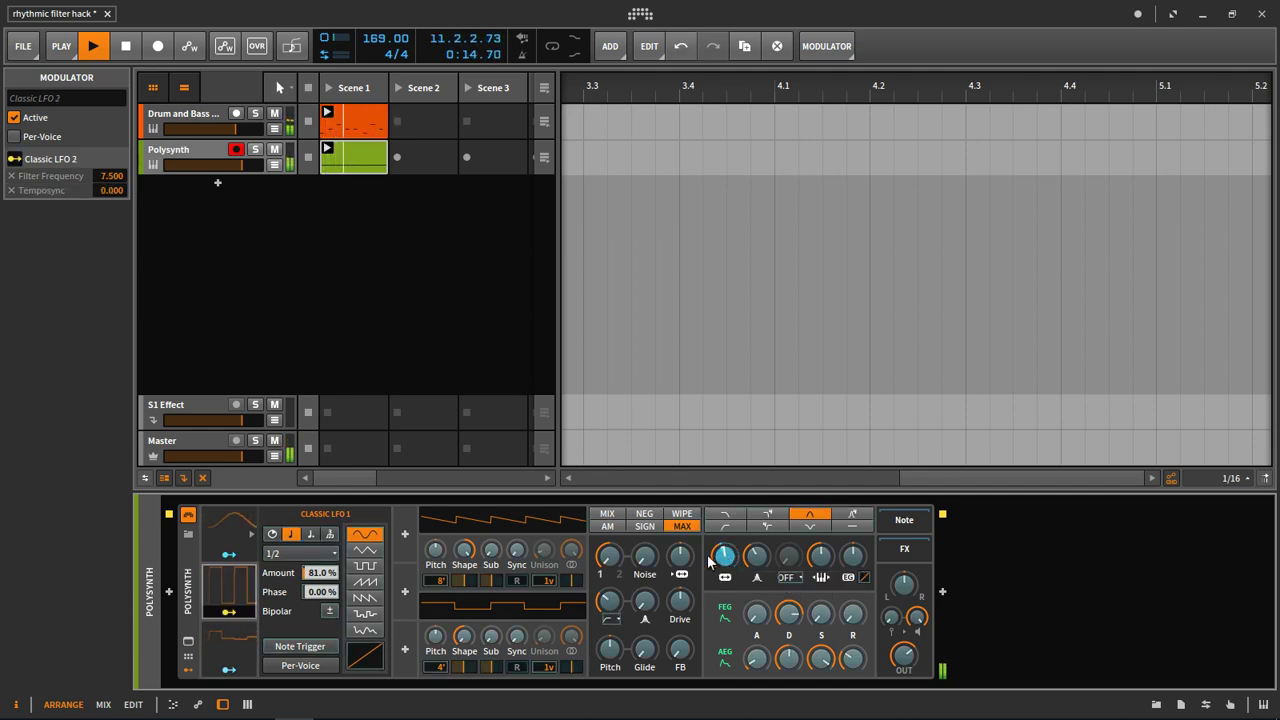
{"action": "left_click", "coordinate": [229, 655]}
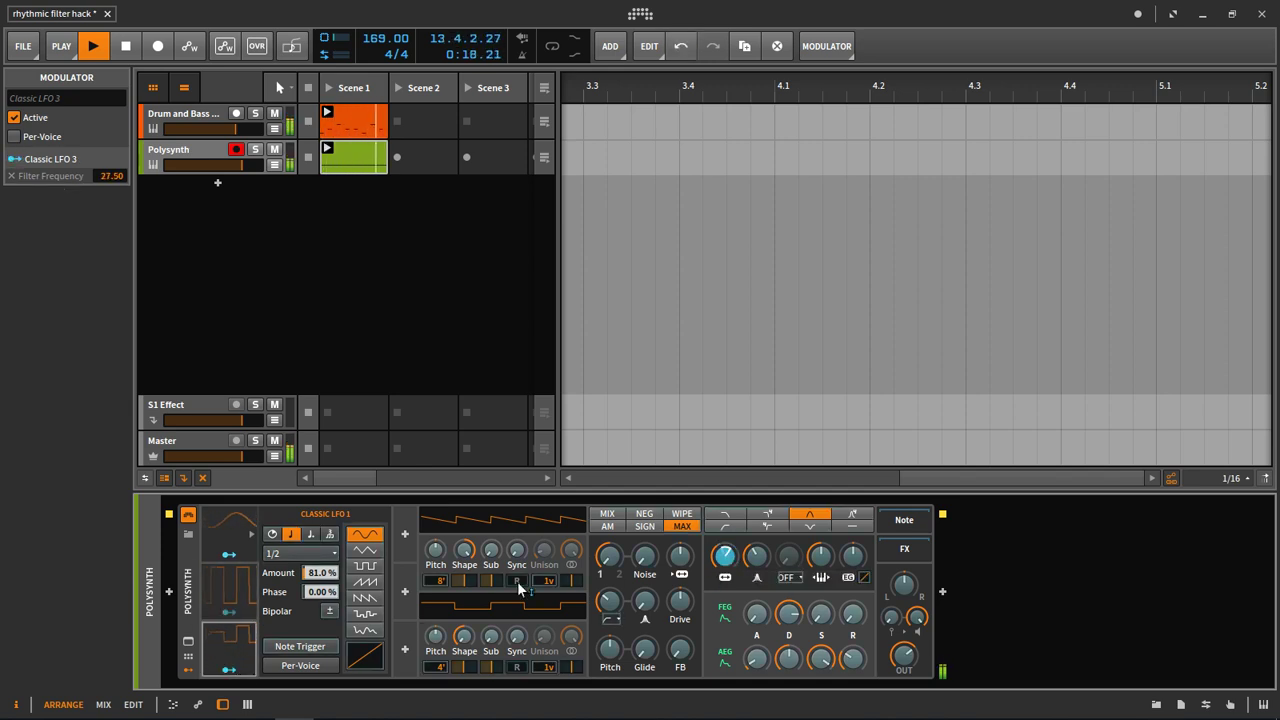
- Try Classic LFO 3 at a 1/16 rate with the drums, and restore its 1/8 rate
{"action": "left_click", "coordinate": [222, 660]}
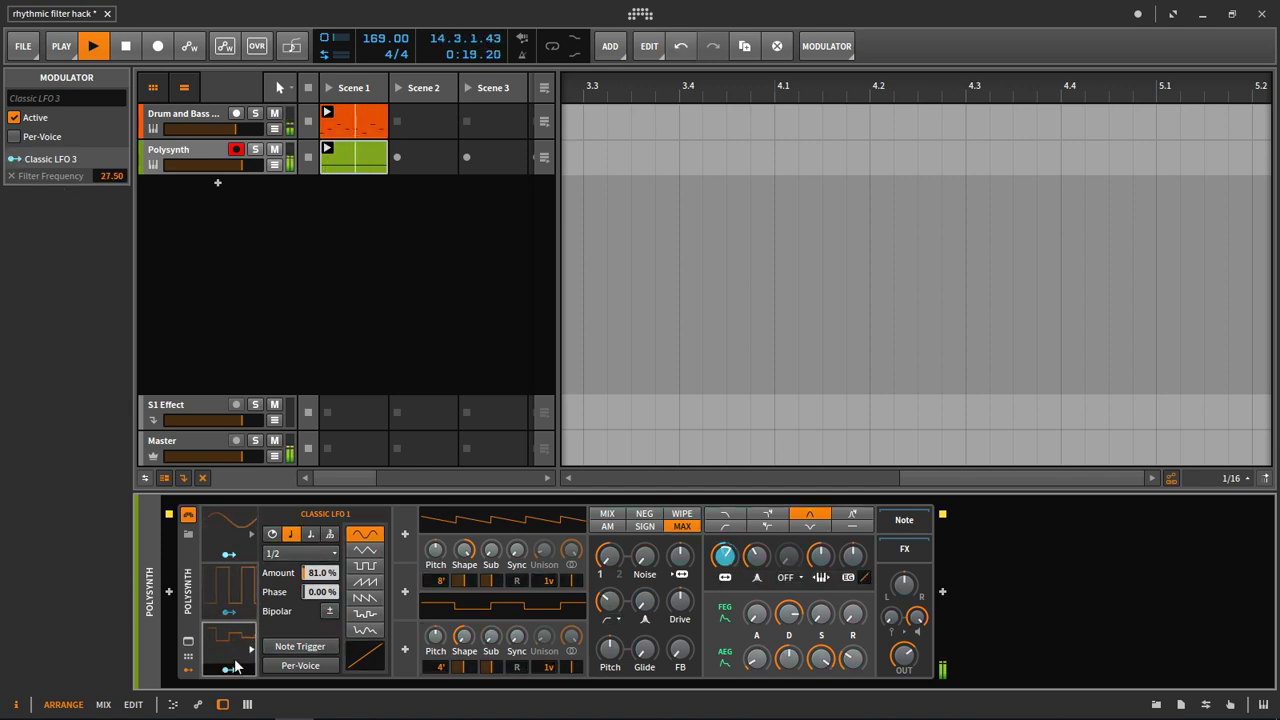
{"action": "left_click", "coordinate": [305, 553]}
{"action": "left_click", "coordinate": [293, 510]}
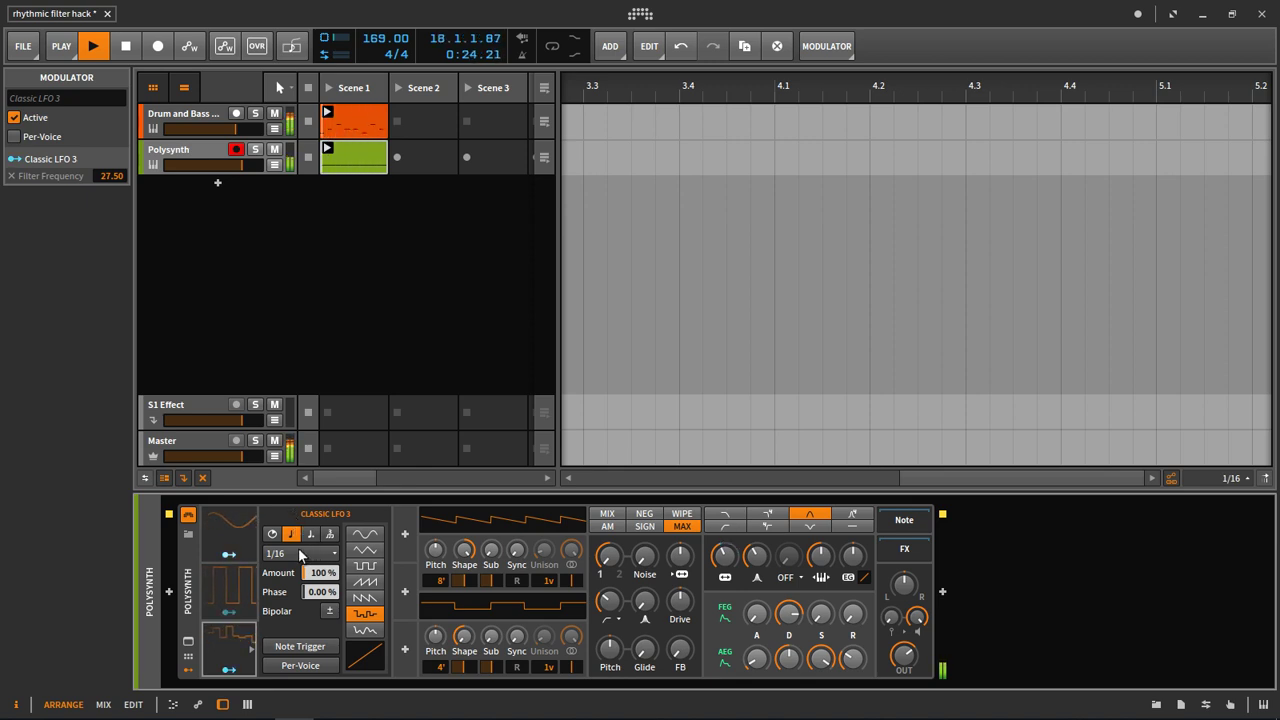
{"action": "key", "text": "space"}
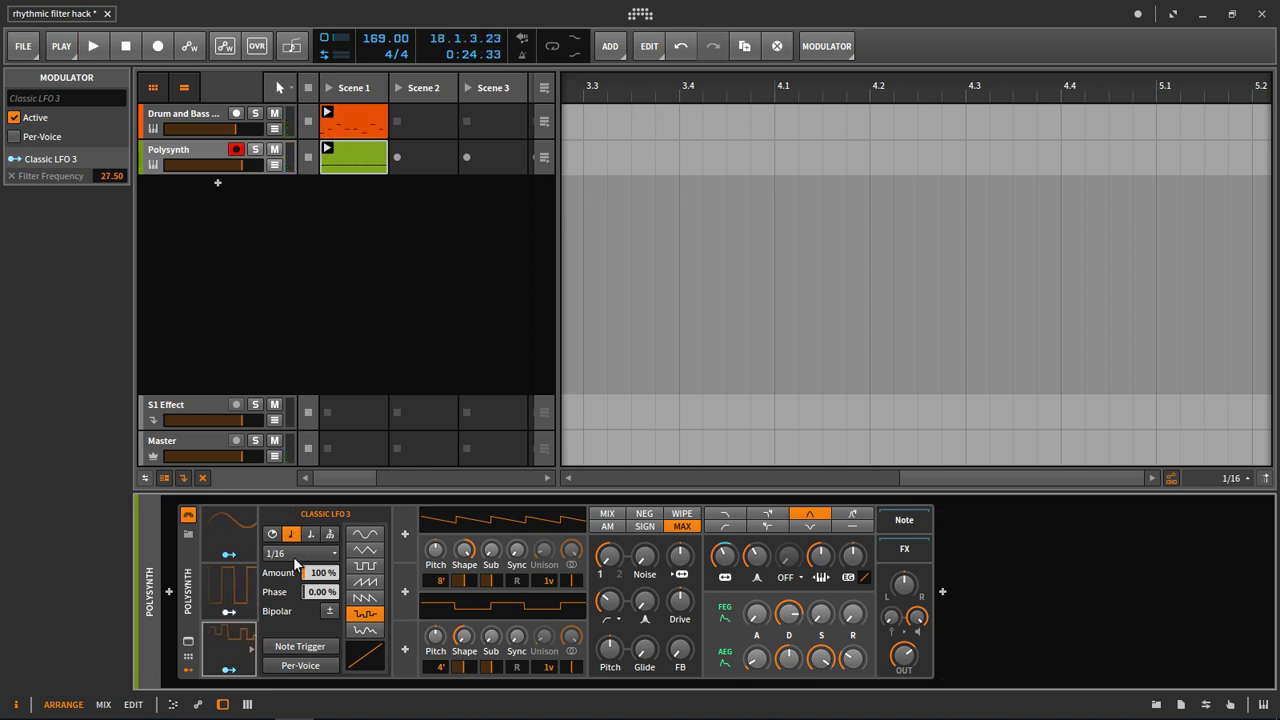
{"action": "left_click", "coordinate": [294, 557]}
{"action": "left_click", "coordinate": [285, 496]}
{"action": "left_click", "coordinate": [234, 660]}
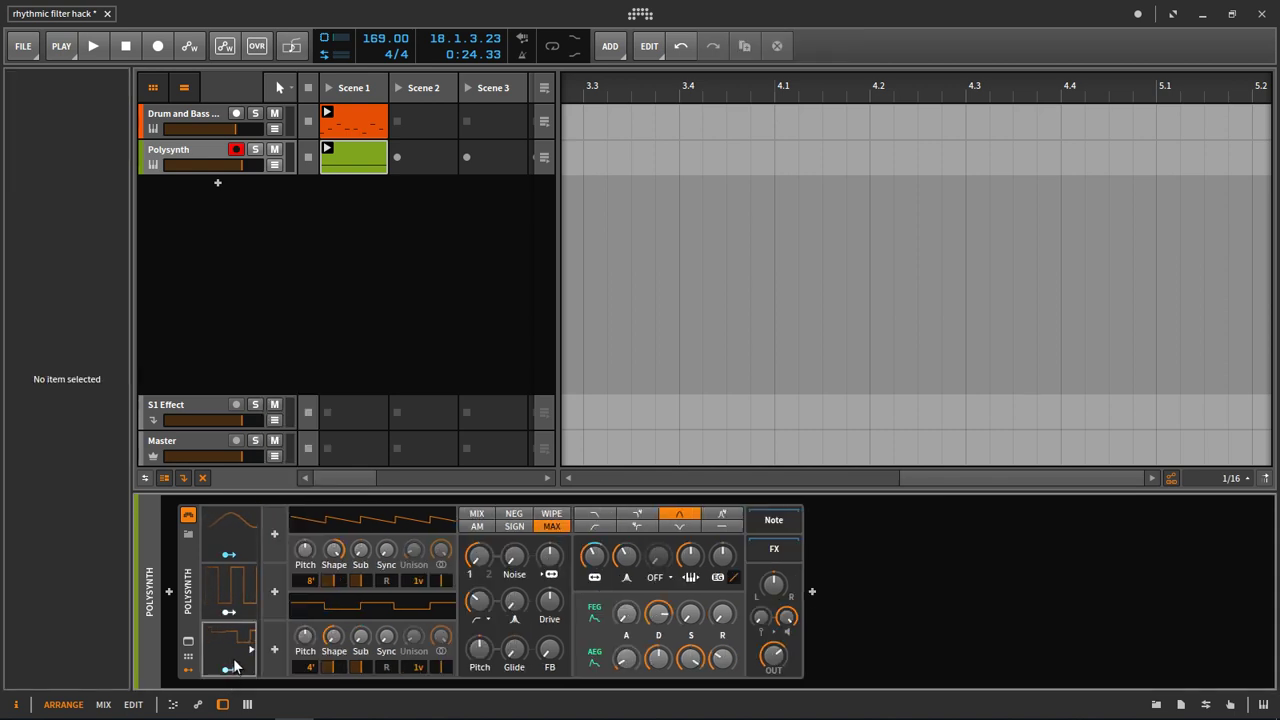
- Increase Classic LFO 3's modulation of the filter frequency to 39.00 during playback
{"action": "key", "text": "space"}
{"action": "left_click", "coordinate": [229, 668]}
{"action": "left_click_drag", "start_coordinate": [594, 557], "coordinate": [594, 550]}
{"action": "left_click", "coordinate": [232, 670]}
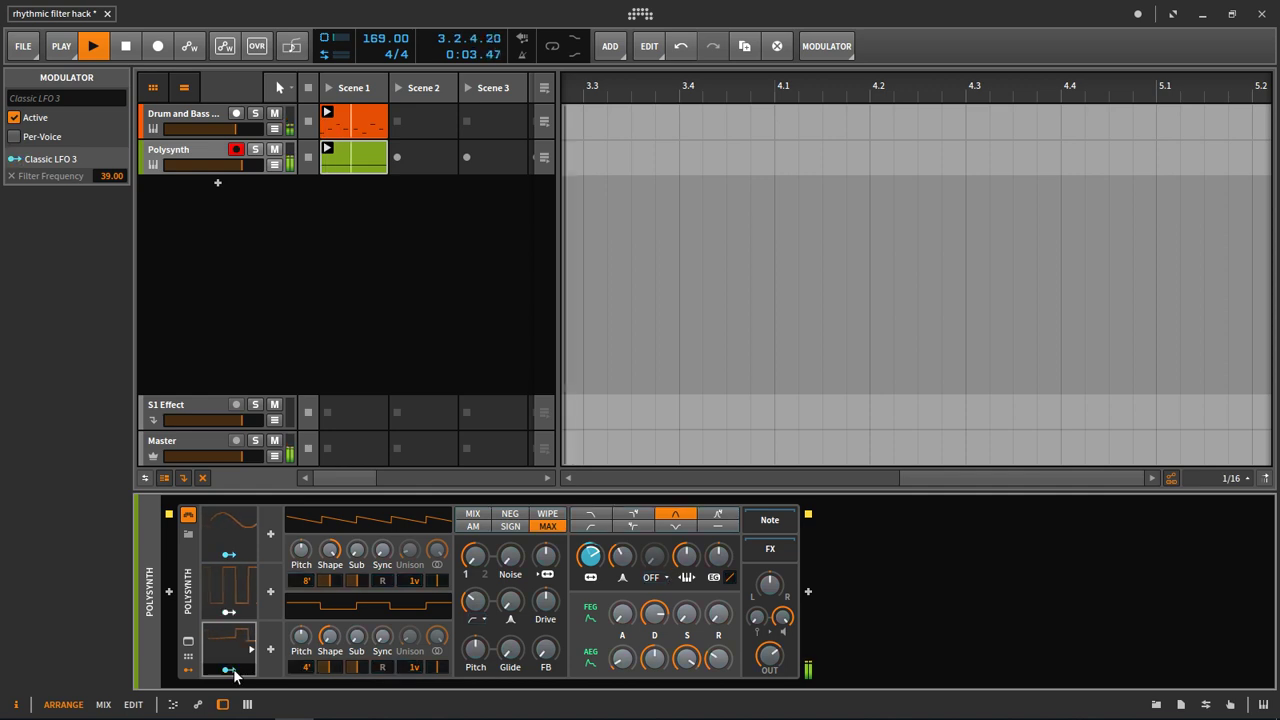
{"action": "key", "text": "space"}
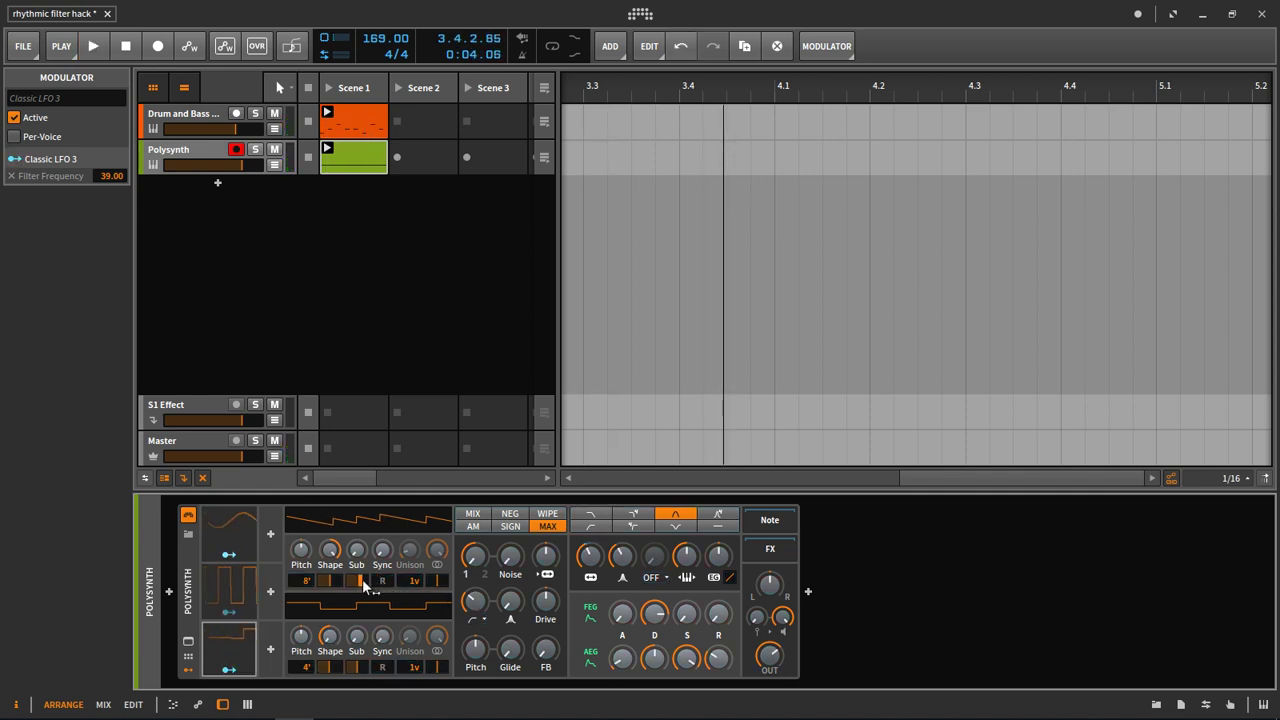
- Raise oscillator 2's Sub level and adjust the oscillator 1/2 mix while auditioning the bass with the drums
{"action": "mouse_move", "coordinate": [382, 550]}
{"action": "left_mouse_down"}
{"action": "mouse_move", "coordinate": [382, 502]}
{"action": "mouse_move", "coordinate": [365, 583]}
{"action": "mouse_move", "coordinate": [385, 558]}
{"action": "left_mouse_up"}
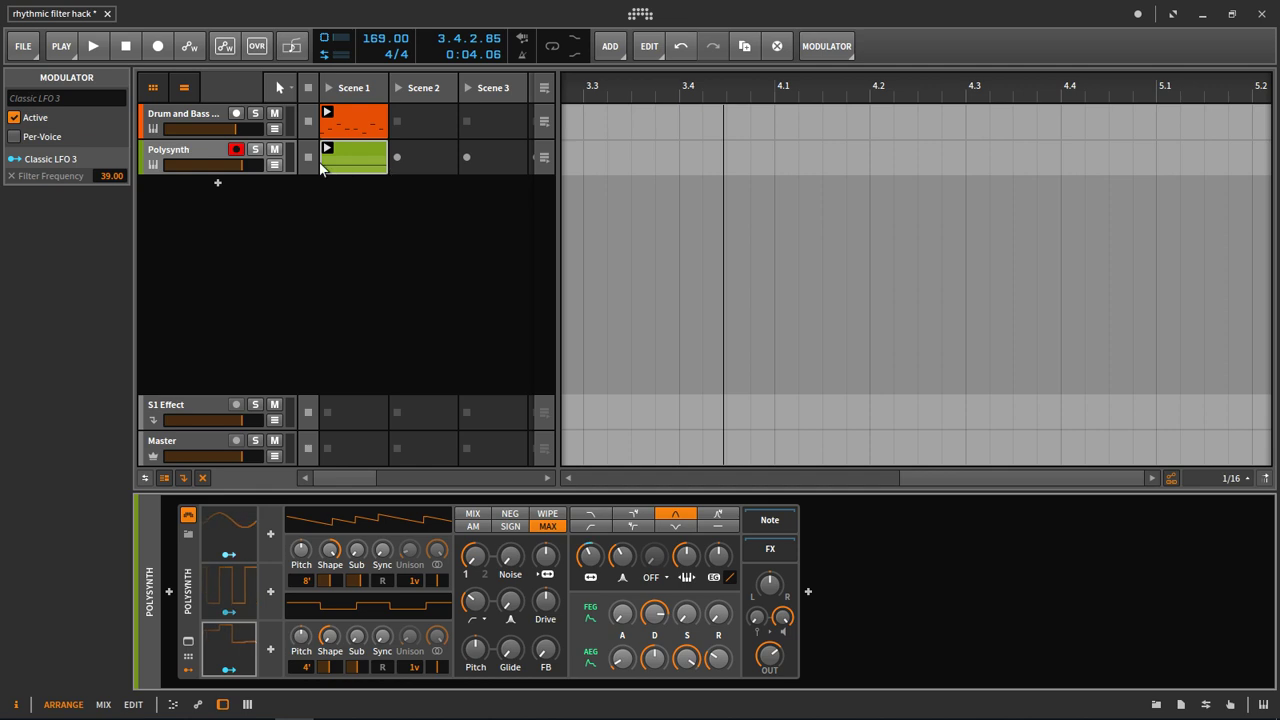
{"action": "key", "text": "space"}
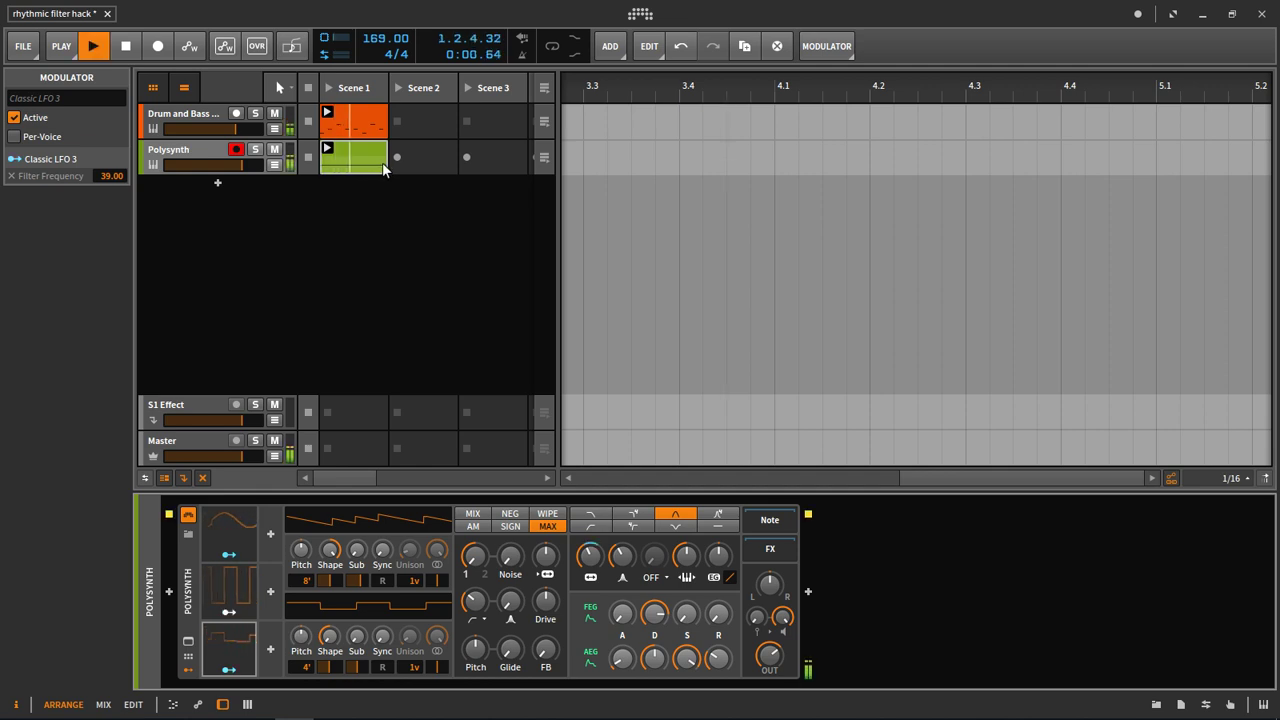
{"action": "left_click_drag", "start_coordinate": [383, 637], "coordinate": [355, 585]}
{"action": "mouse_move", "coordinate": [475, 552]}
{"action": "left_mouse_down"}
{"action": "mouse_move", "coordinate": [475, 486]}
{"action": "mouse_move", "coordinate": [478, 547]}
{"action": "left_mouse_up"}
- Add a fourth Classic LFO to Polysynth and map it to OSC 1/2 Mix with an amount of 0.205
{"action": "left_click", "coordinate": [269, 537]}
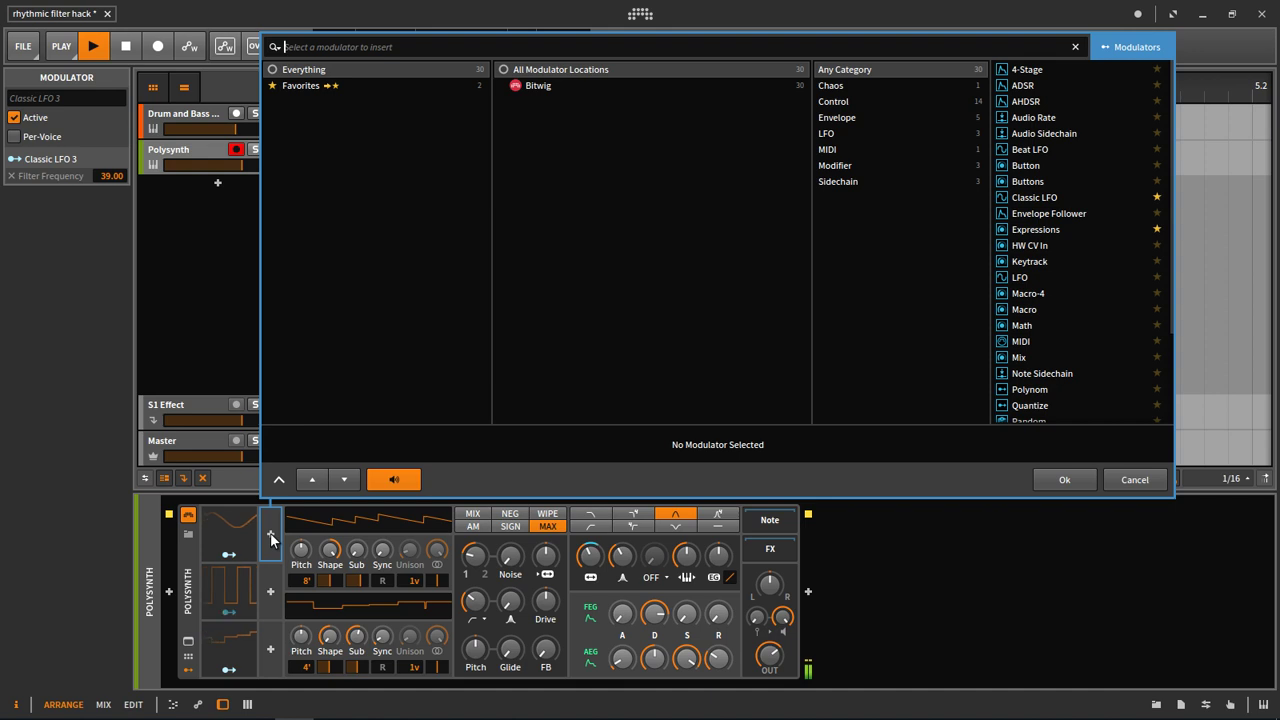
{"action": "type", "text": "lfo"}
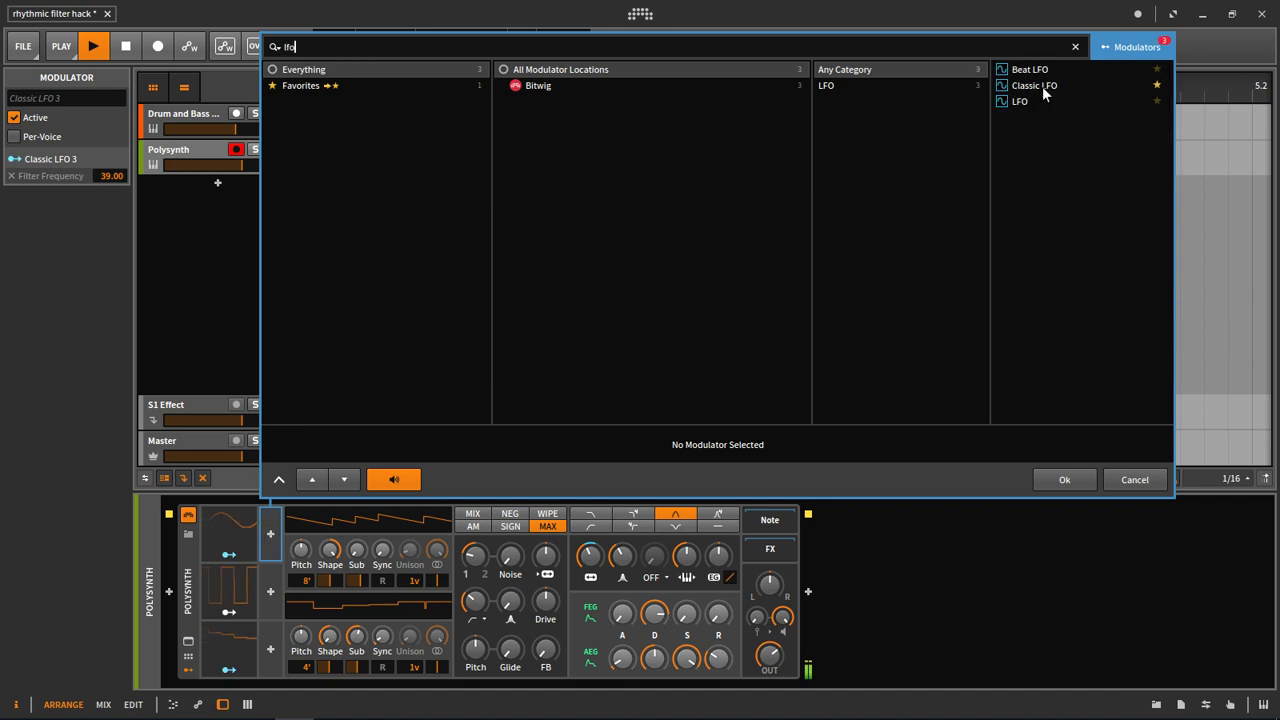
{"action": "double_click", "coordinate": [1042, 86]}
{"action": "left_click", "coordinate": [286, 555]}
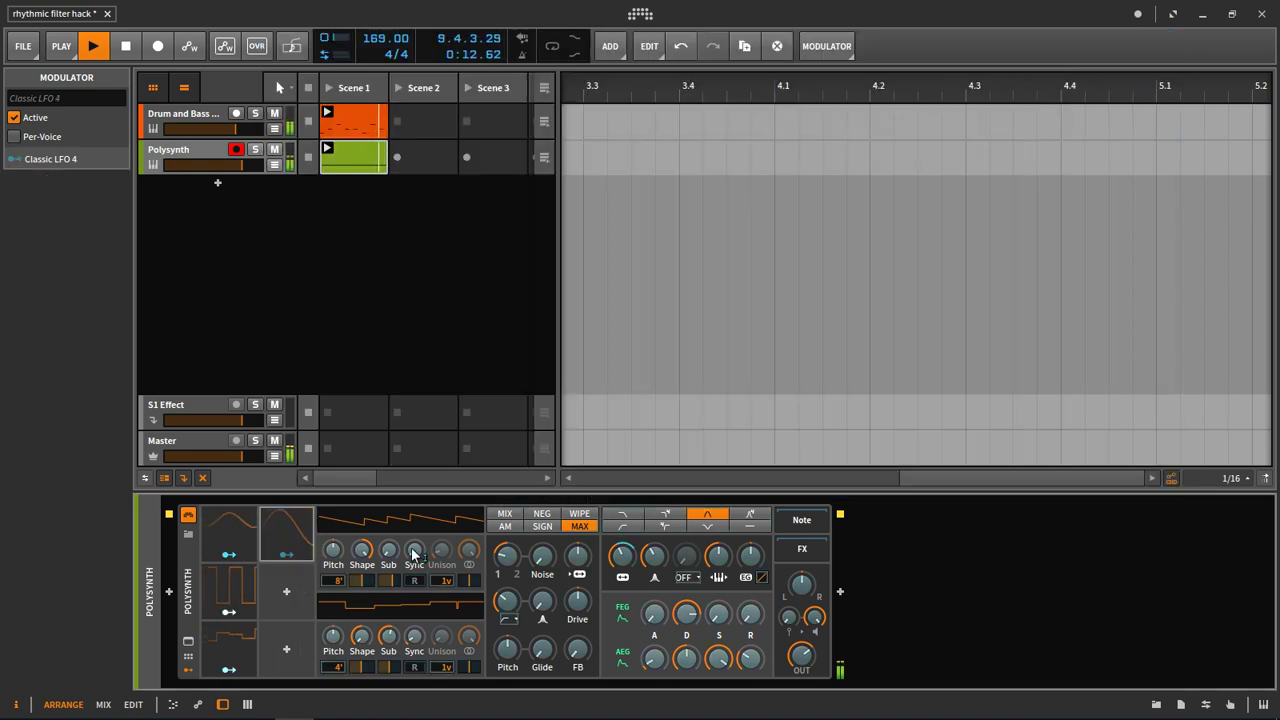
{"action": "mouse_move", "coordinate": [507, 556]}
{"action": "left_mouse_down"}
{"action": "mouse_move", "coordinate": [507, 545]}
{"action": "mouse_move", "coordinate": [507, 579]}
{"action": "left_mouse_up"}
{"action": "left_click", "coordinate": [286, 555]}
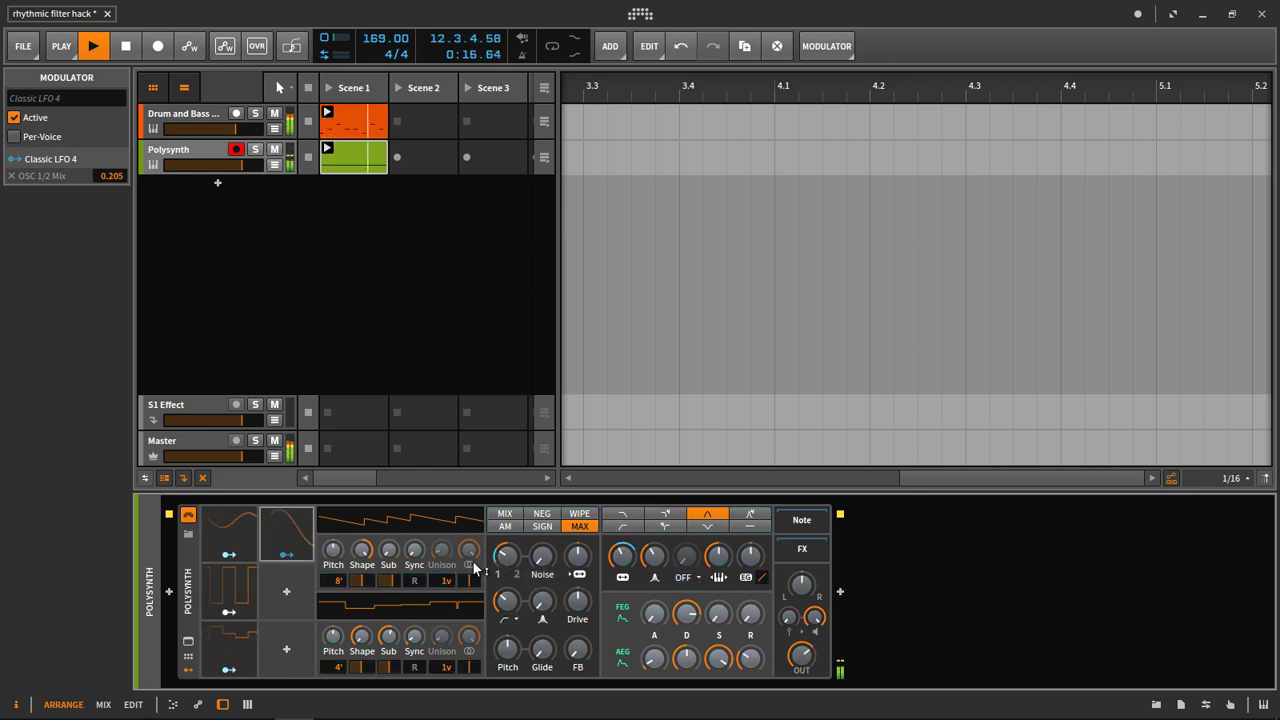
- Slow Classic LFO 4's rate to 0.63 Hz during playback
{"action": "left_click", "coordinate": [305, 538]}
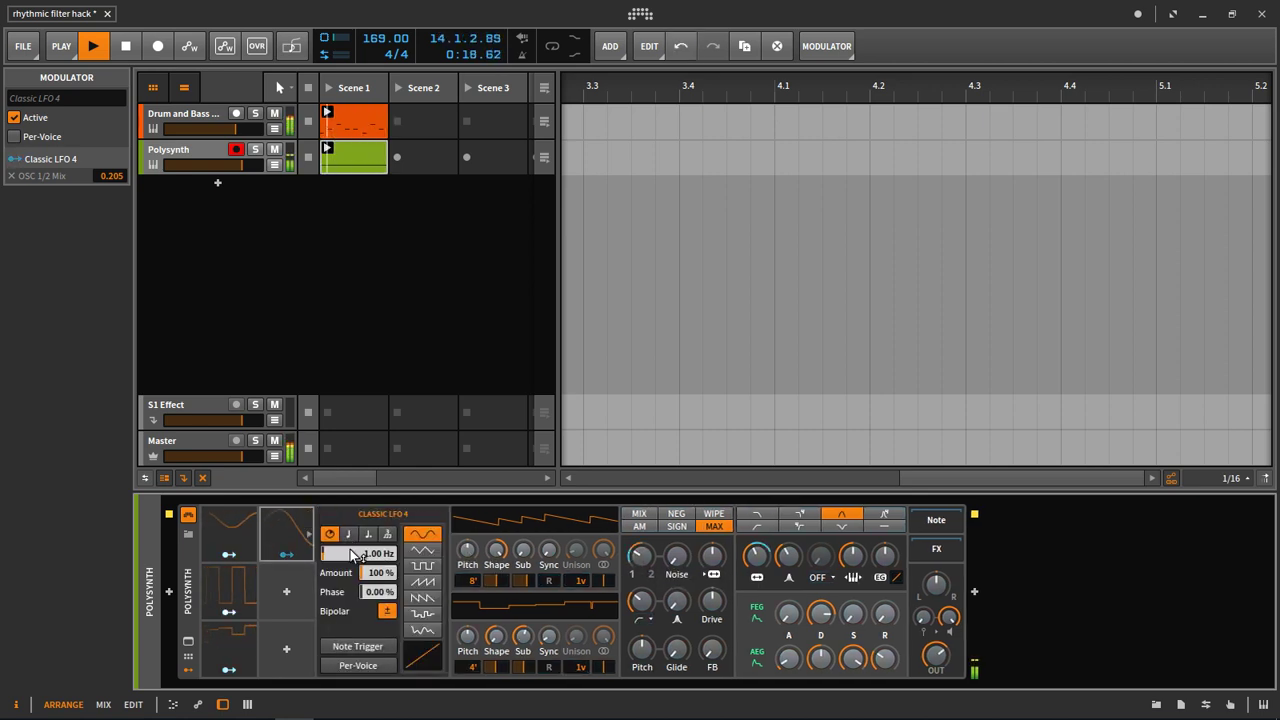
{"action": "mouse_move", "coordinate": [352, 556]}
{"action": "left_mouse_down"}
{"action": "mouse_move", "coordinate": [352, 590]}
{"action": "mouse_move", "coordinate": [352, 550]}
{"action": "left_mouse_up"}
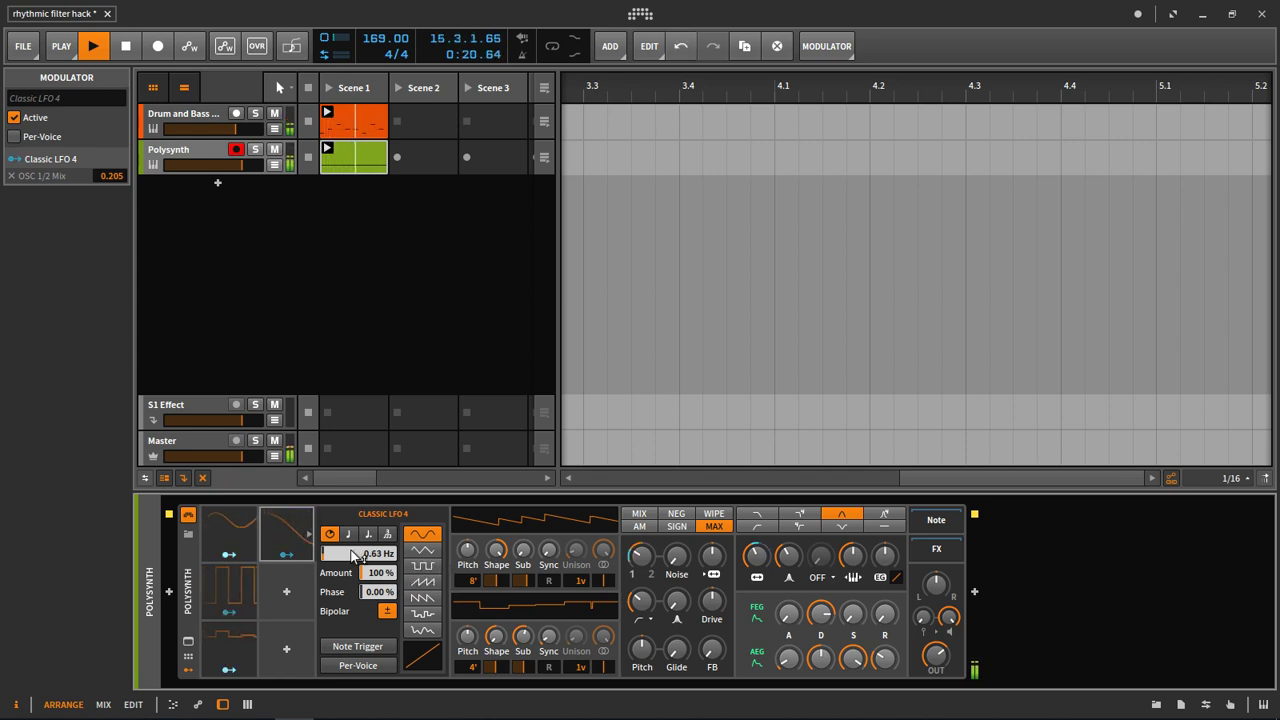
{"action": "key", "text": "space"}
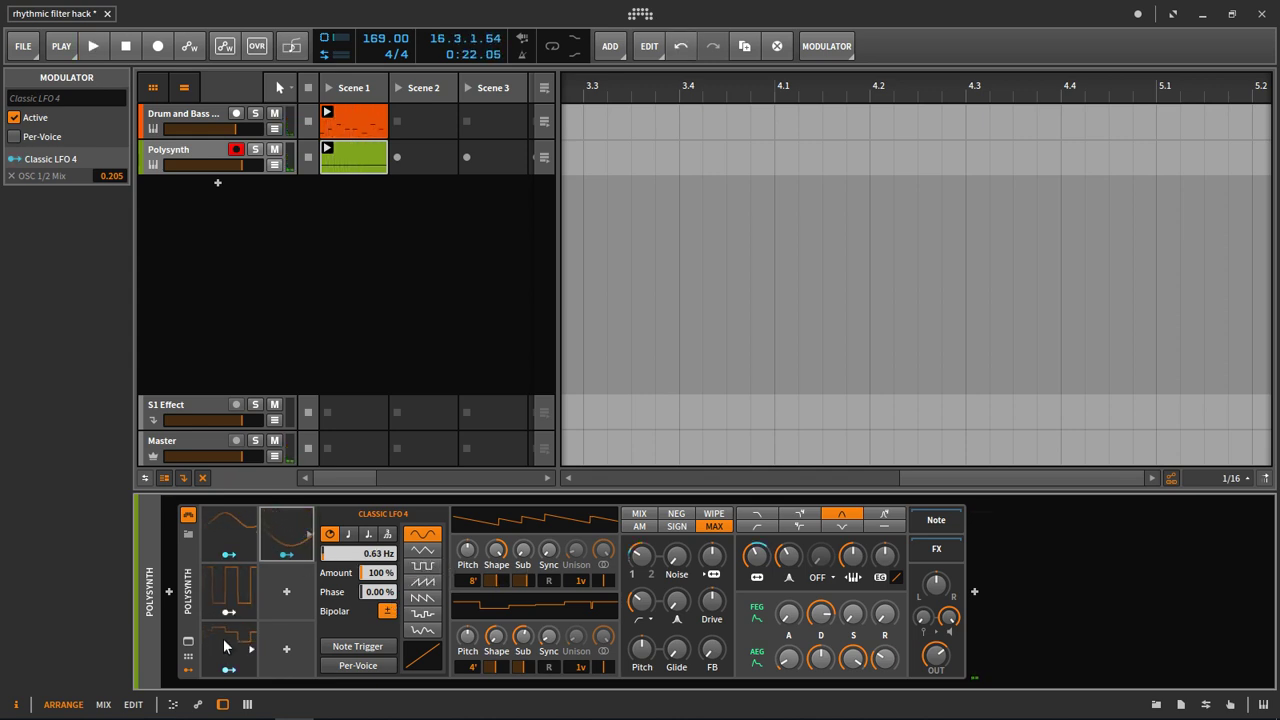
- Map Classic LFO 3 to the filter's Shaper with an amount of 0.285 and set the shaper mode to SOFT
{"action": "left_click", "coordinate": [225, 648]}
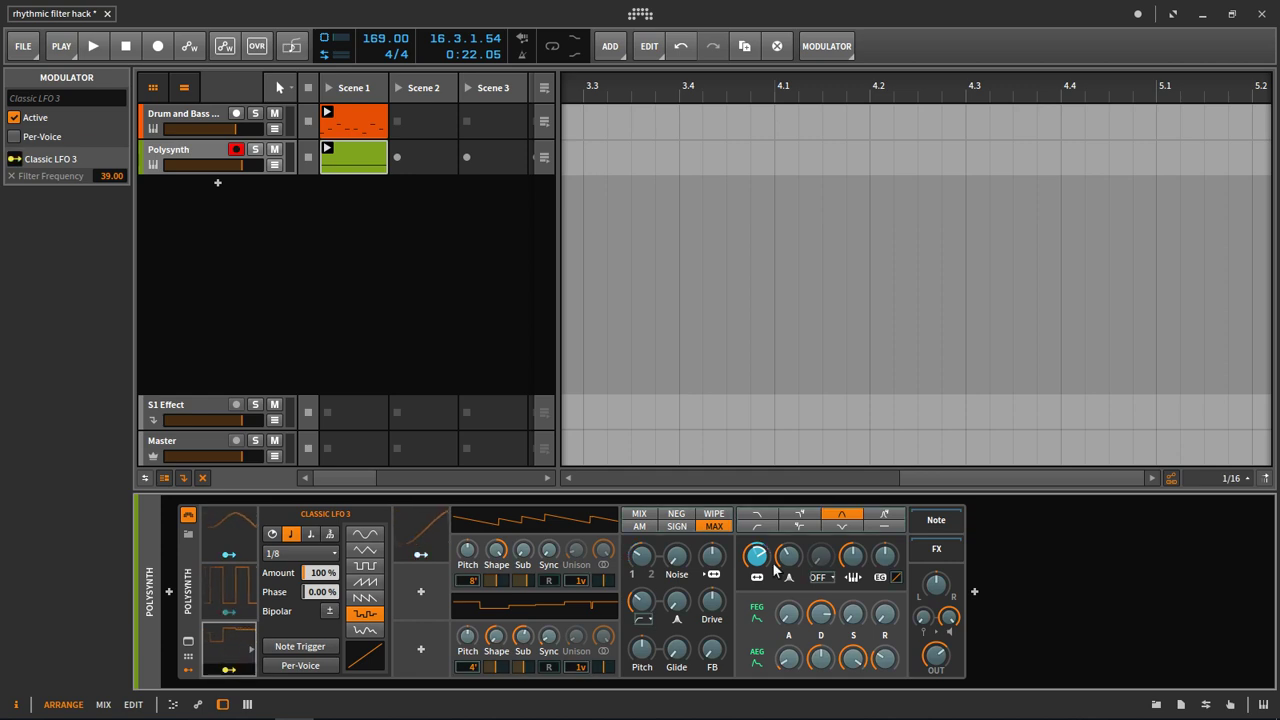
{"action": "left_click_drag", "start_coordinate": [820, 574], "coordinate": [822, 566]}
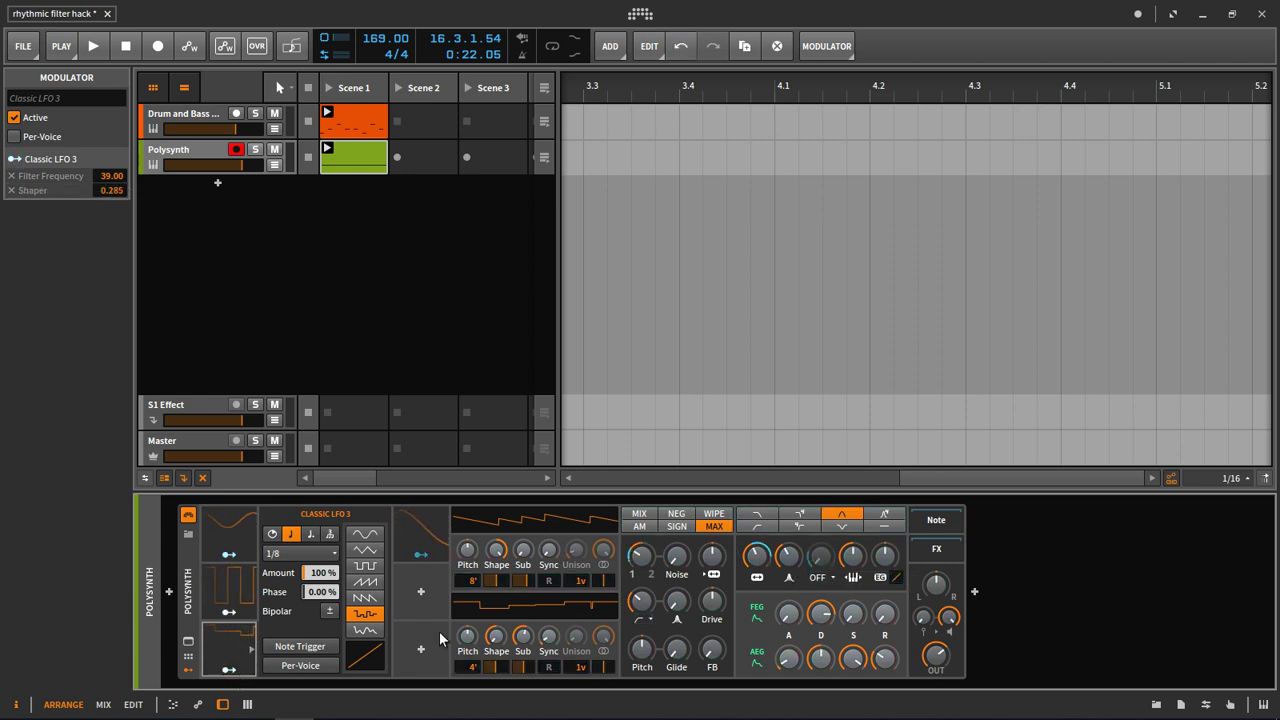
{"action": "left_click", "coordinate": [824, 589]}
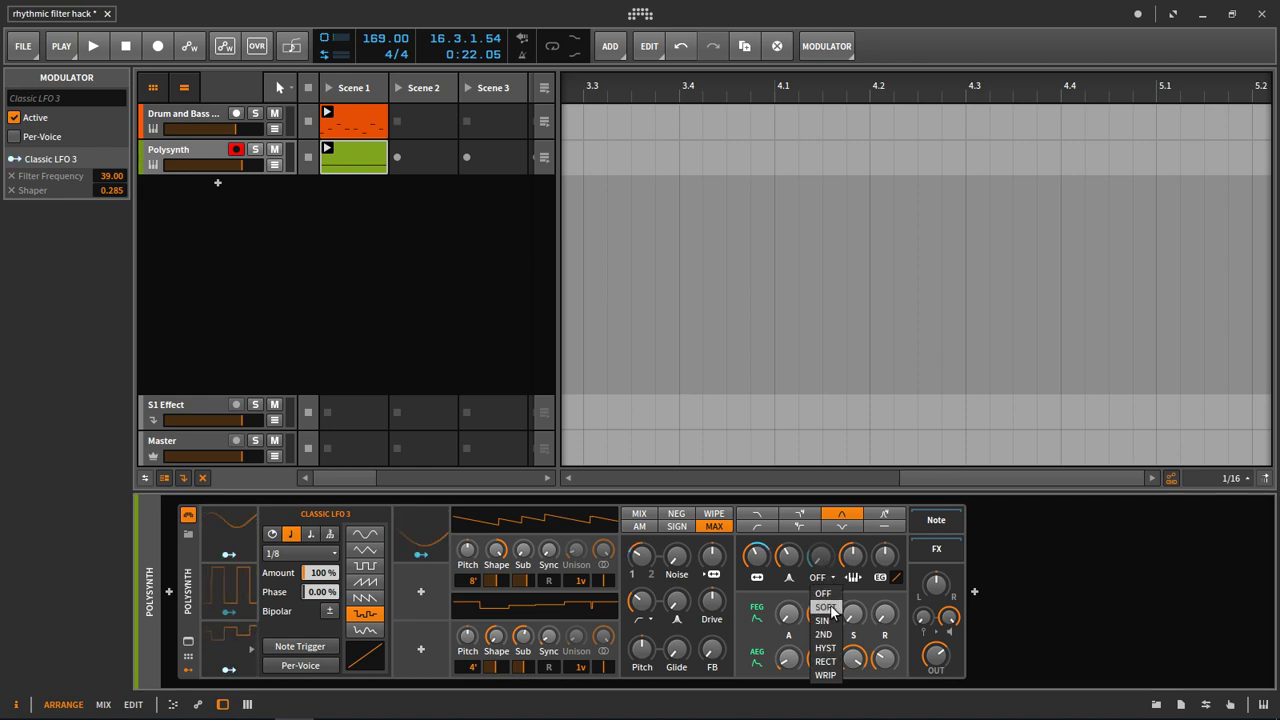
{"action": "left_click", "coordinate": [826, 605]}
{"action": "key", "text": "space"}
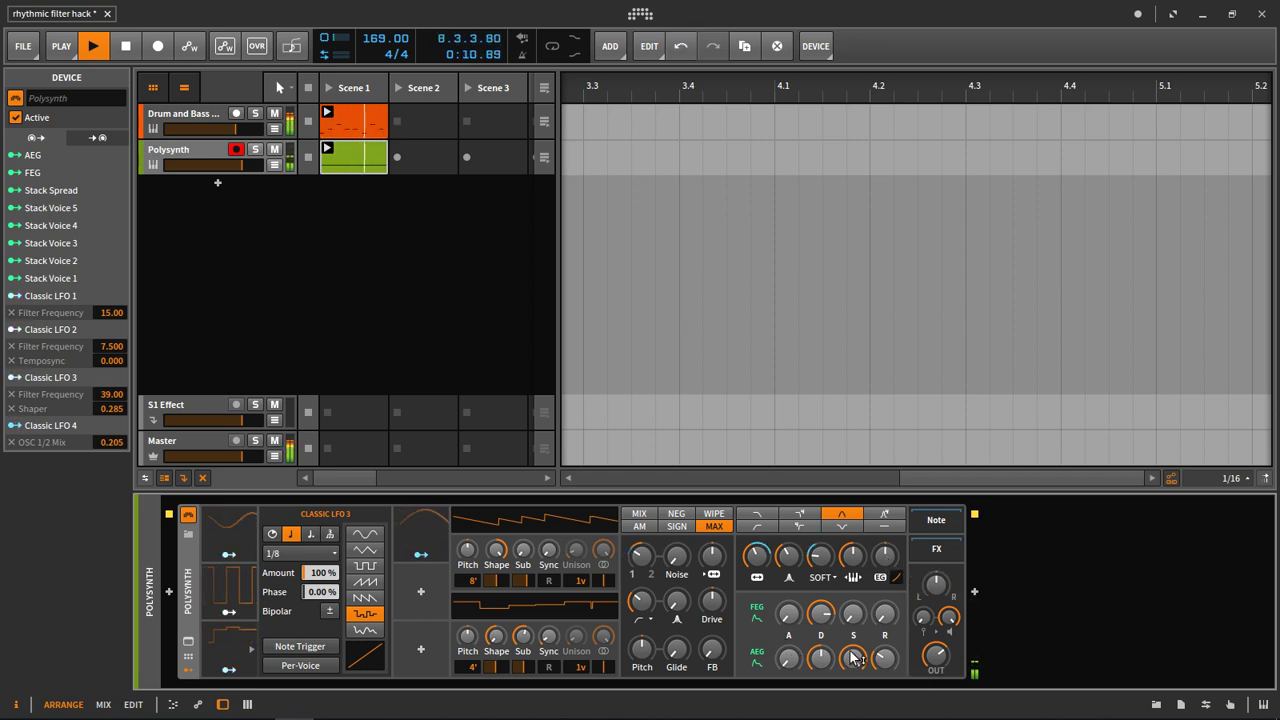
- Map Classic LFO 2 to OSC1 Sync with a modulation amount of 0.060 during playback
{"action": "left_click", "coordinate": [229, 611]}
{"action": "mouse_move", "coordinate": [548, 550]}
{"action": "left_mouse_down"}
{"action": "mouse_move", "coordinate": [548, 538]}
{"action": "mouse_move", "coordinate": [548, 557]}
{"action": "left_mouse_up"}
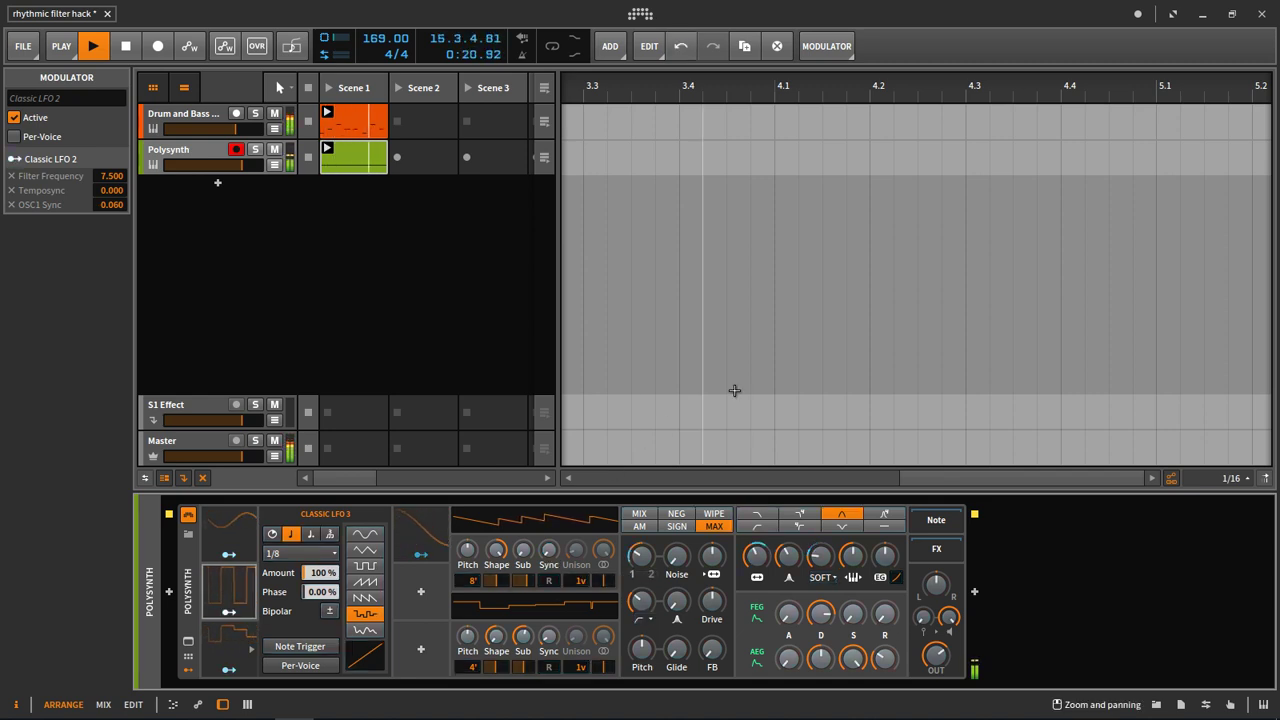
{"action": "key", "text": "space"}
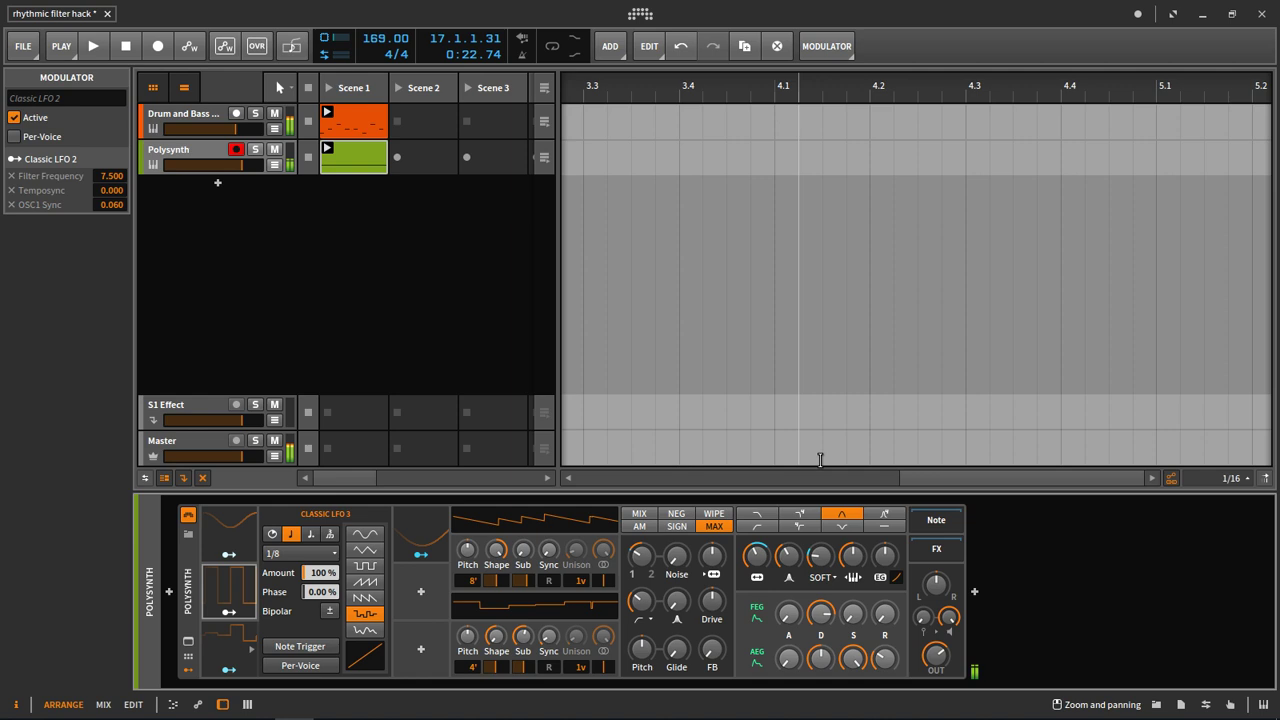
- Set the filter frequency to 305.194 Hz and, during playback, Classic LFO 3's modulation of it to 30.00
{"action": "left_click_drag", "start_coordinate": [812, 556], "coordinate": [762, 558]}
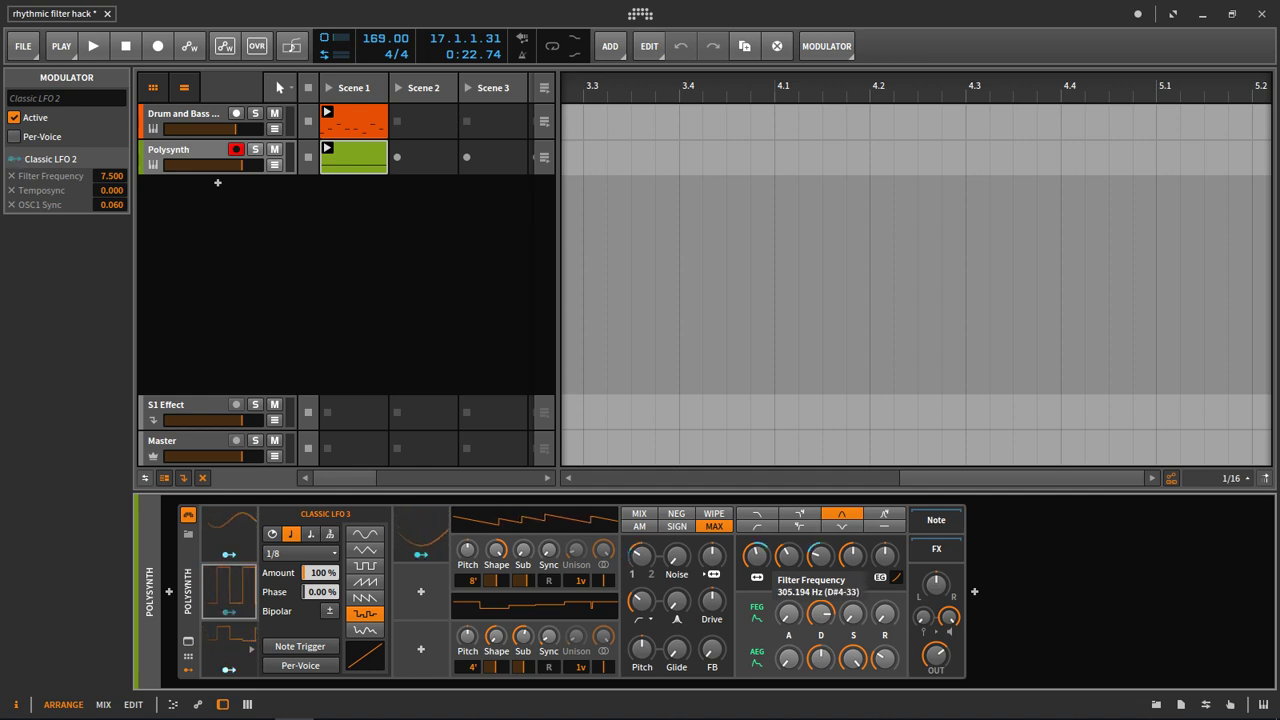
{"action": "left_click_drag", "start_coordinate": [762, 558], "coordinate": [758, 566]}
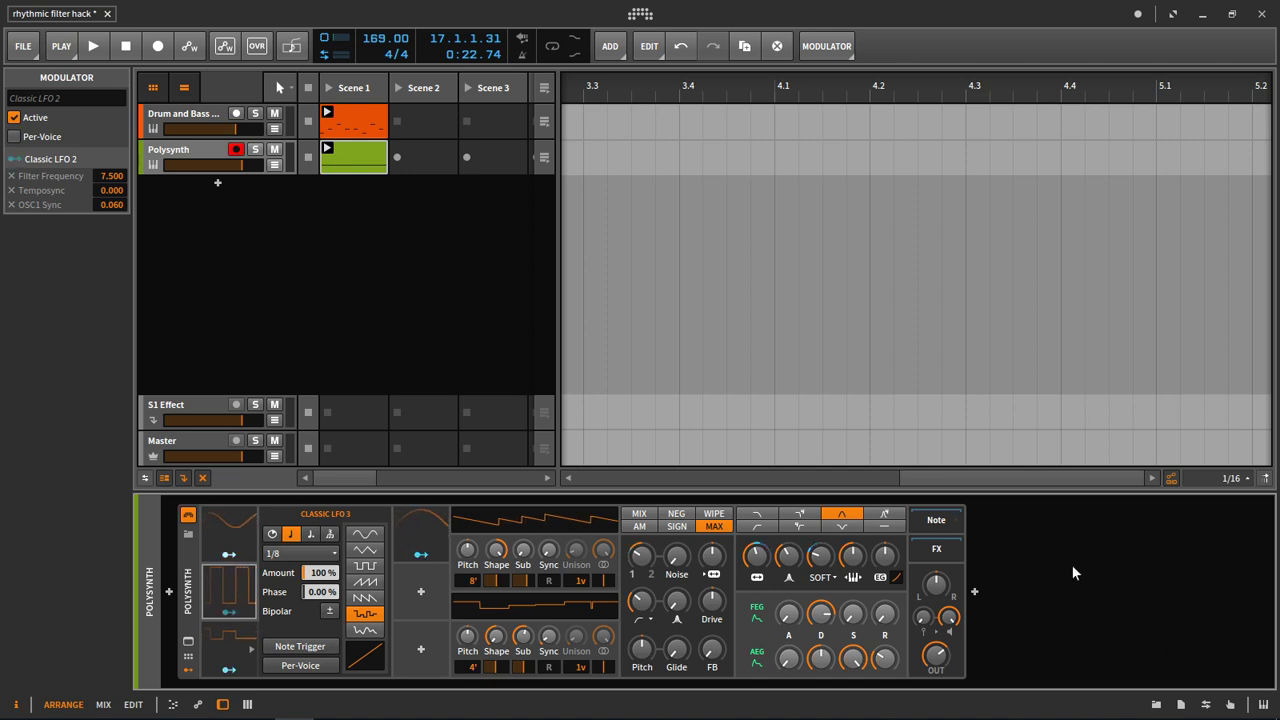
{"action": "key", "text": "space"}
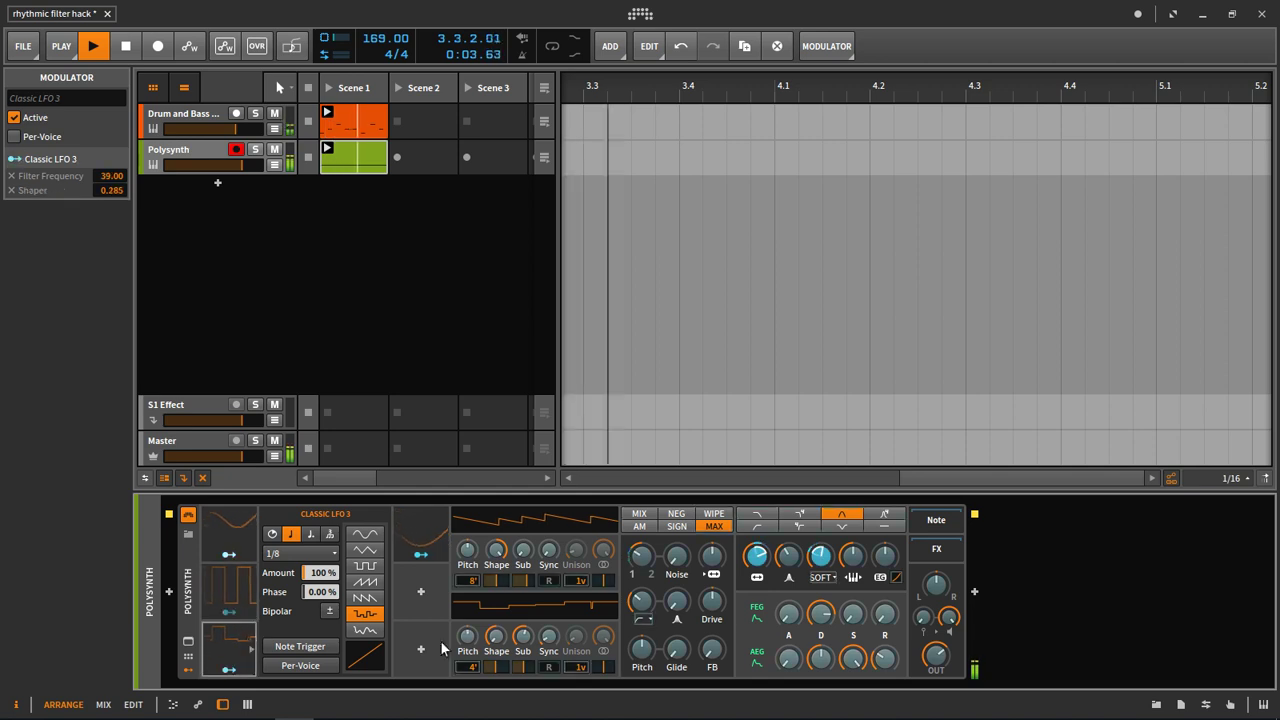
{"action": "left_click", "coordinate": [229, 669]}
{"action": "left_click_drag", "start_coordinate": [757, 555], "coordinate": [757, 580]}
{"action": "left_click", "coordinate": [247, 668]}
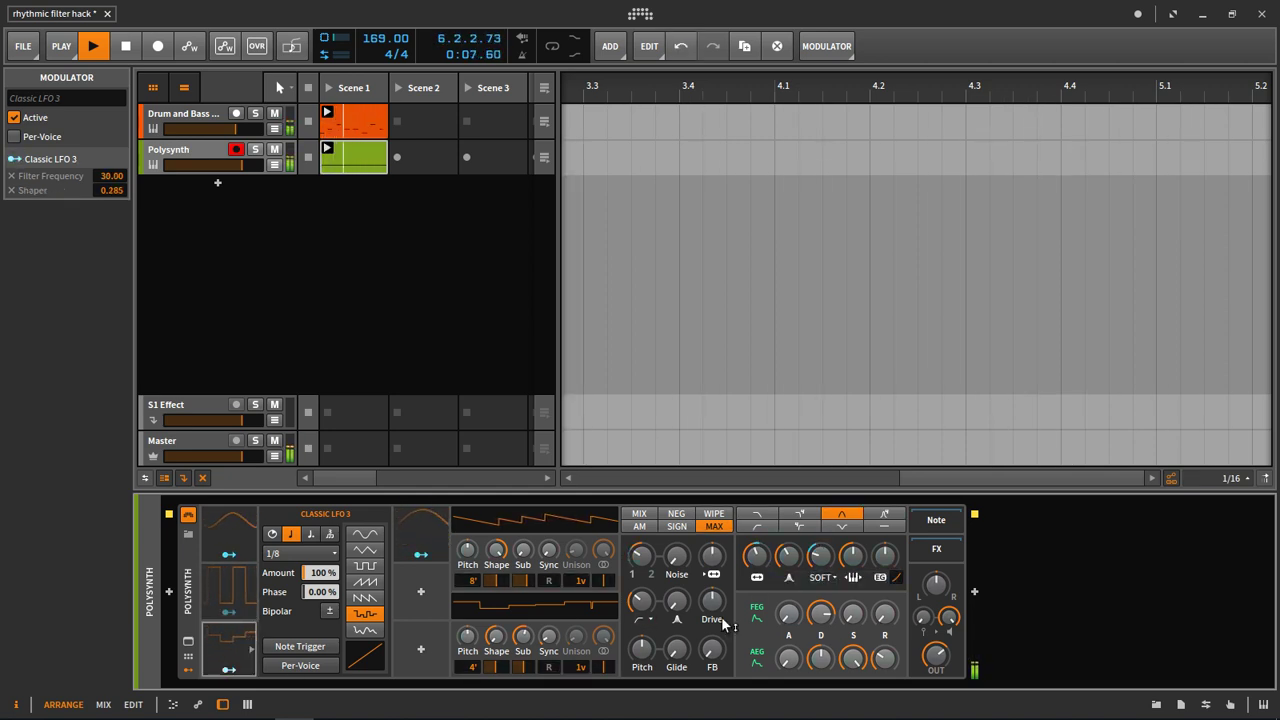
- Add a Delay-2 device after Polysynth in the device chain
{"action": "left_click", "coordinate": [974, 591]}
{"action": "type", "text": "delay"}
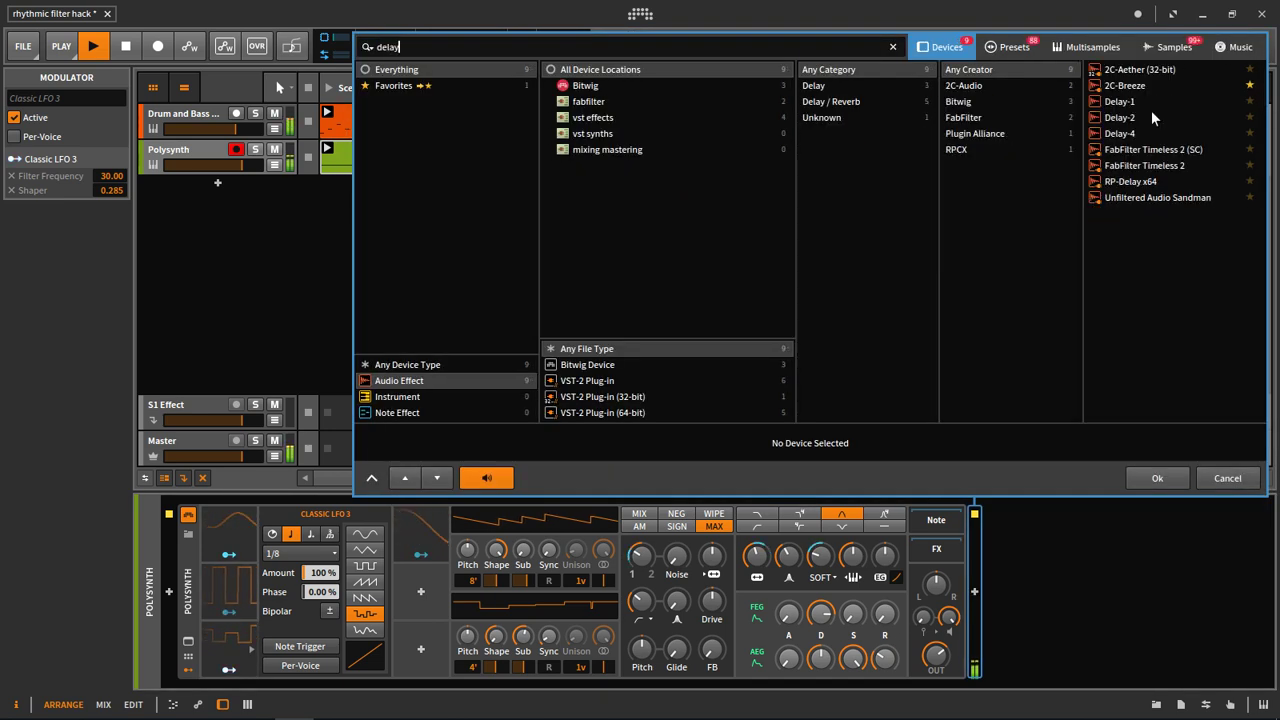
{"action": "double_click", "coordinate": [1151, 117]}
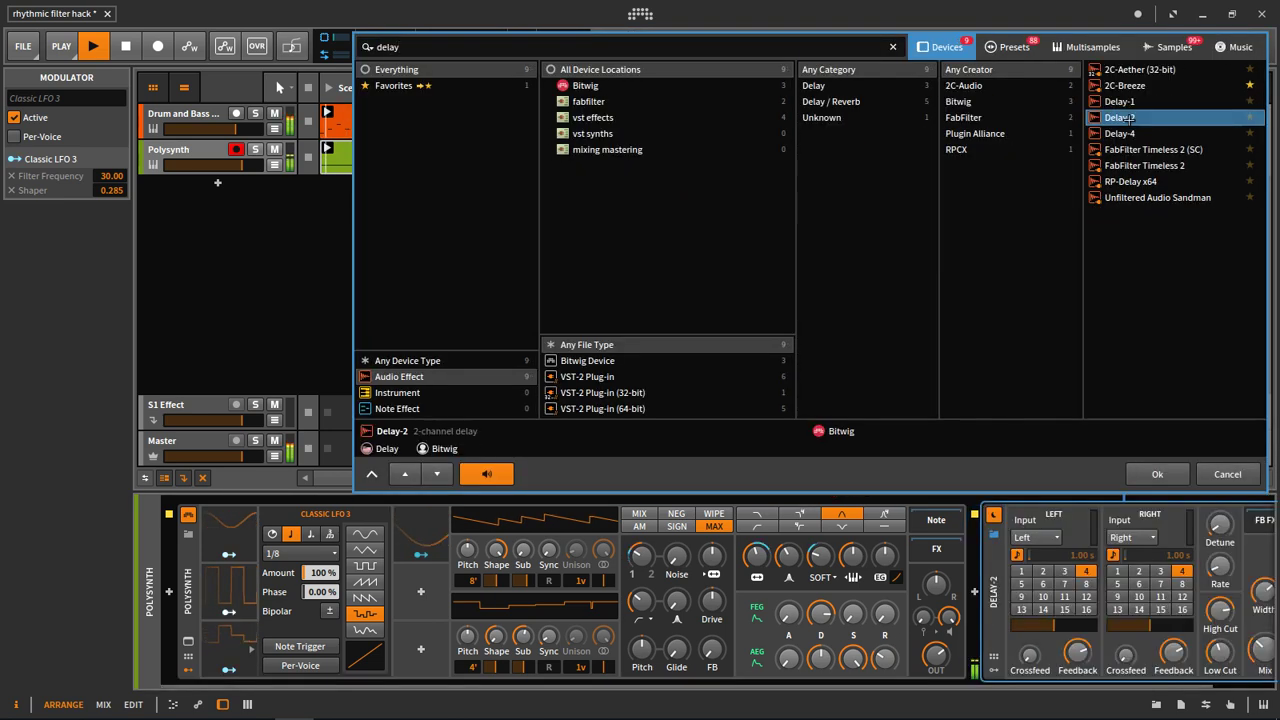
- Adjust Delay-2's High Cut and set its left channel delay time to 6 steps while auditioning
{"action": "left_click_drag", "start_coordinate": [963, 685], "coordinate": [1229, 663]}
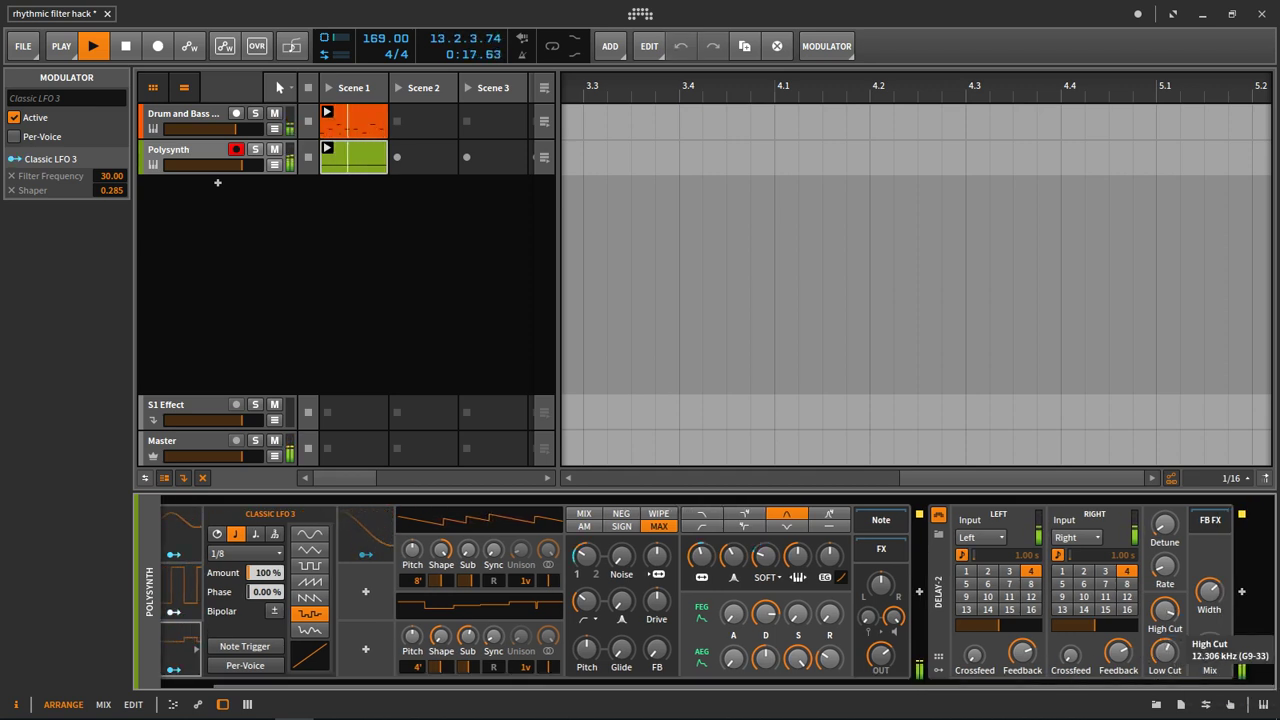
{"action": "left_click_drag", "start_coordinate": [1164, 617], "coordinate": [1160, 622]}
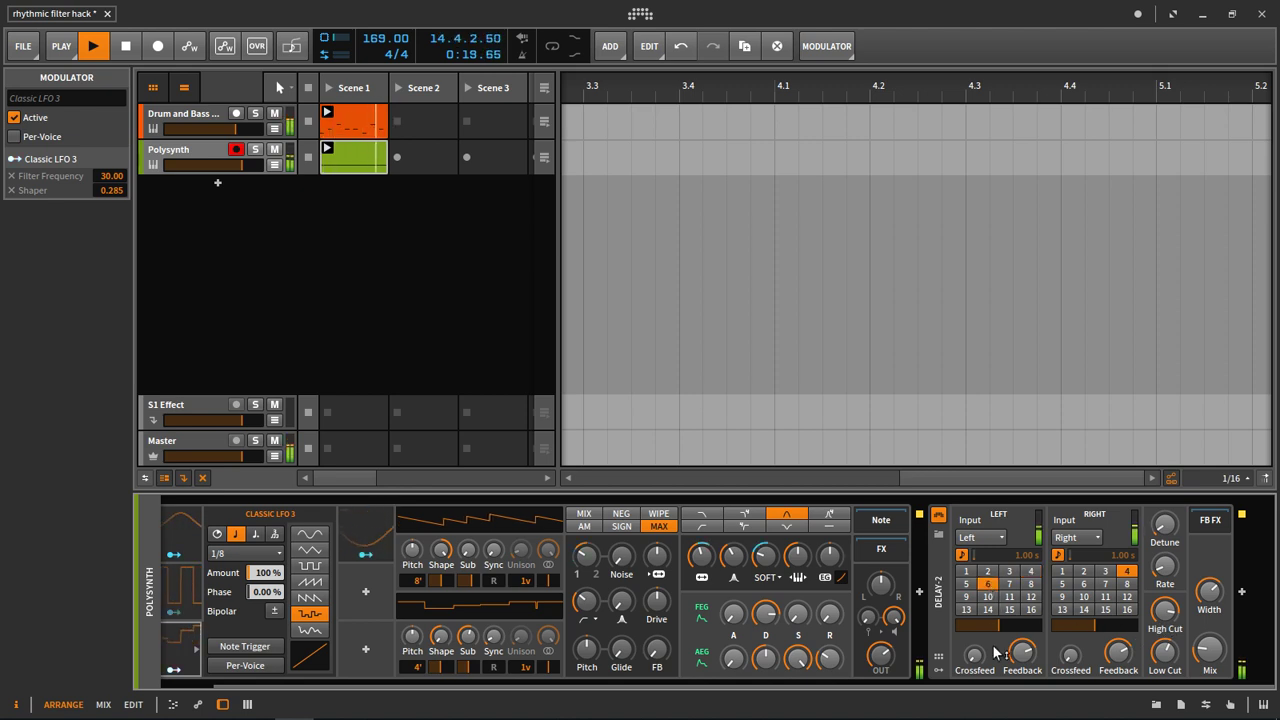
{"action": "key", "text": "space"}
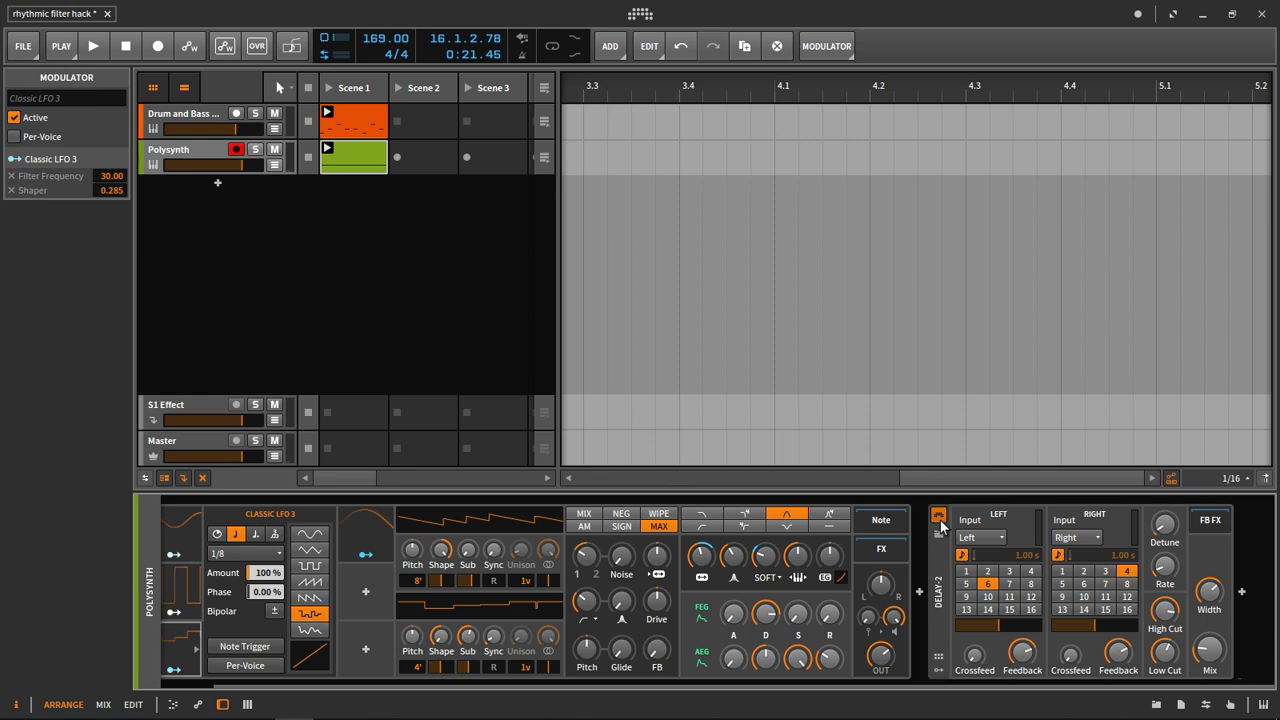
- Deactivate the Delay-2 device
{"action": "left_click_drag", "start_coordinate": [932, 687], "coordinate": [858, 686]}
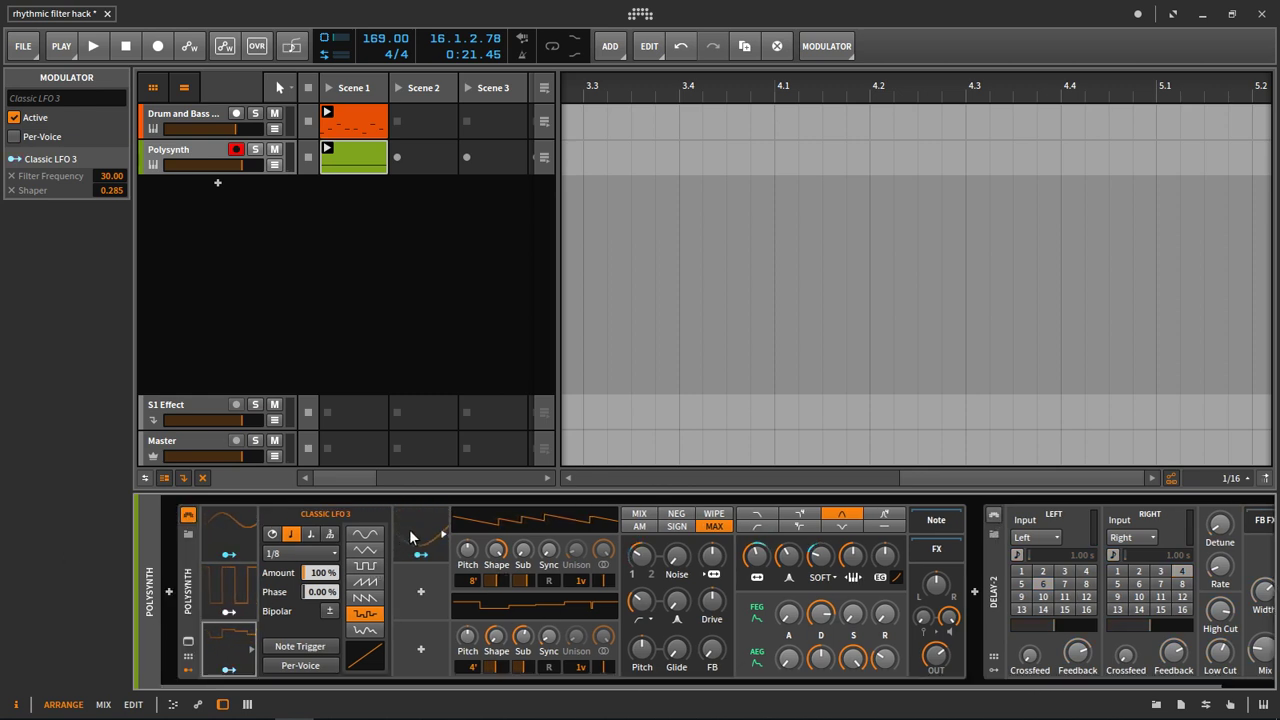
{"action": "left_click_drag", "start_coordinate": [729, 688], "coordinate": [1266, 642]}
{"action": "left_click_drag", "start_coordinate": [1190, 690], "coordinate": [826, 694]}
- Review Classic LFO 1's settings and Polysynth's built-in modulation sources
{"action": "left_click", "coordinate": [221, 528]}
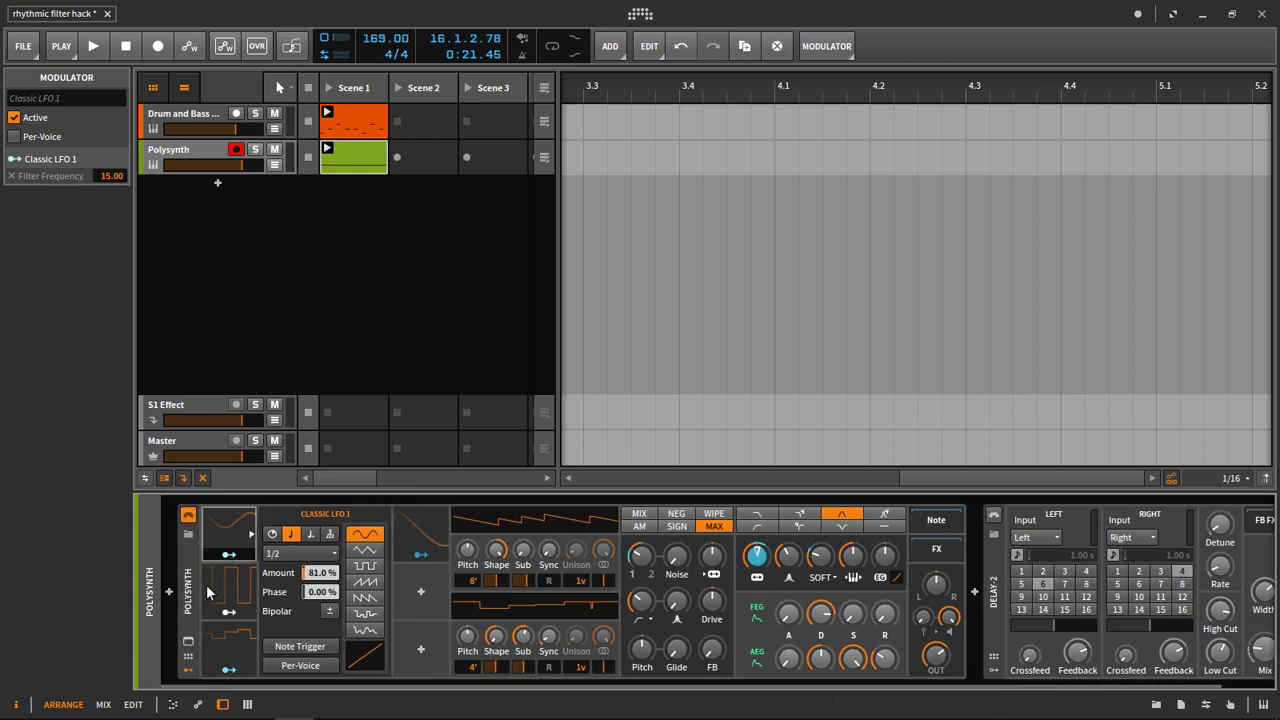
{"action": "left_click", "coordinate": [186, 672]}
{"action": "left_click", "coordinate": [187, 673]}
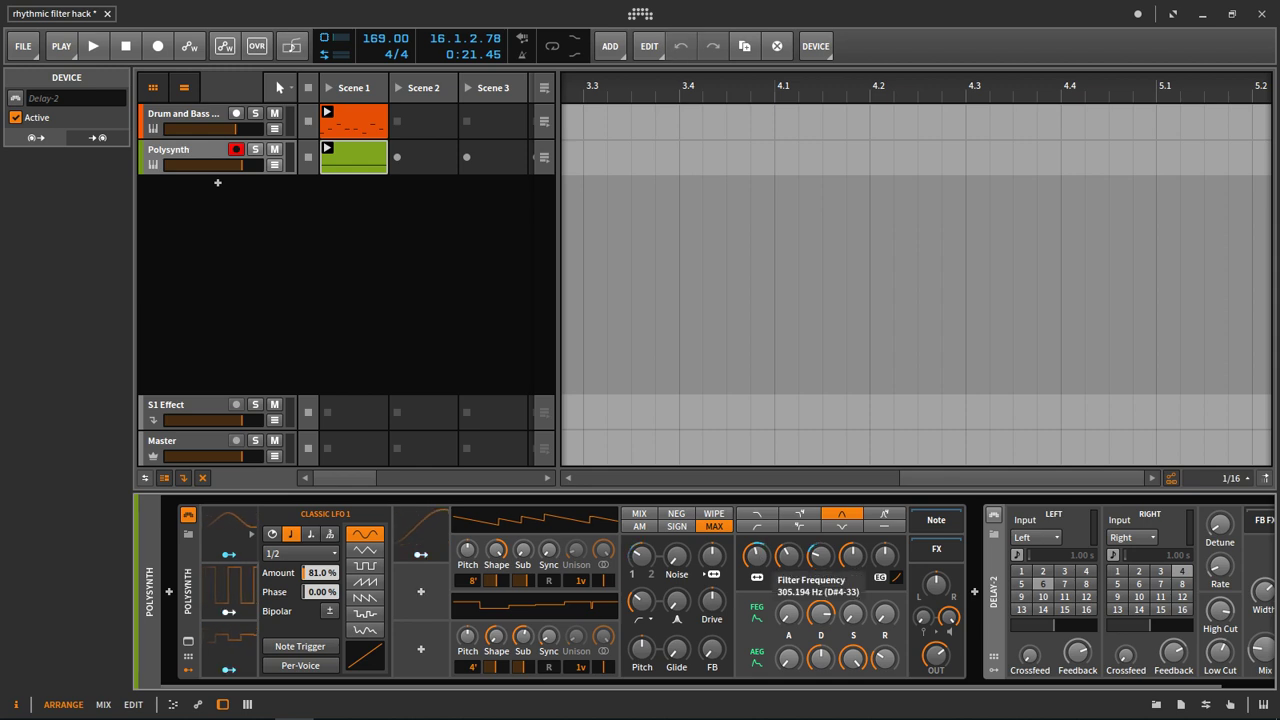
- Open the Polysynth clip in the note editor with its sustained D2 note fully in view
{"action": "double_click", "coordinate": [362, 157]}
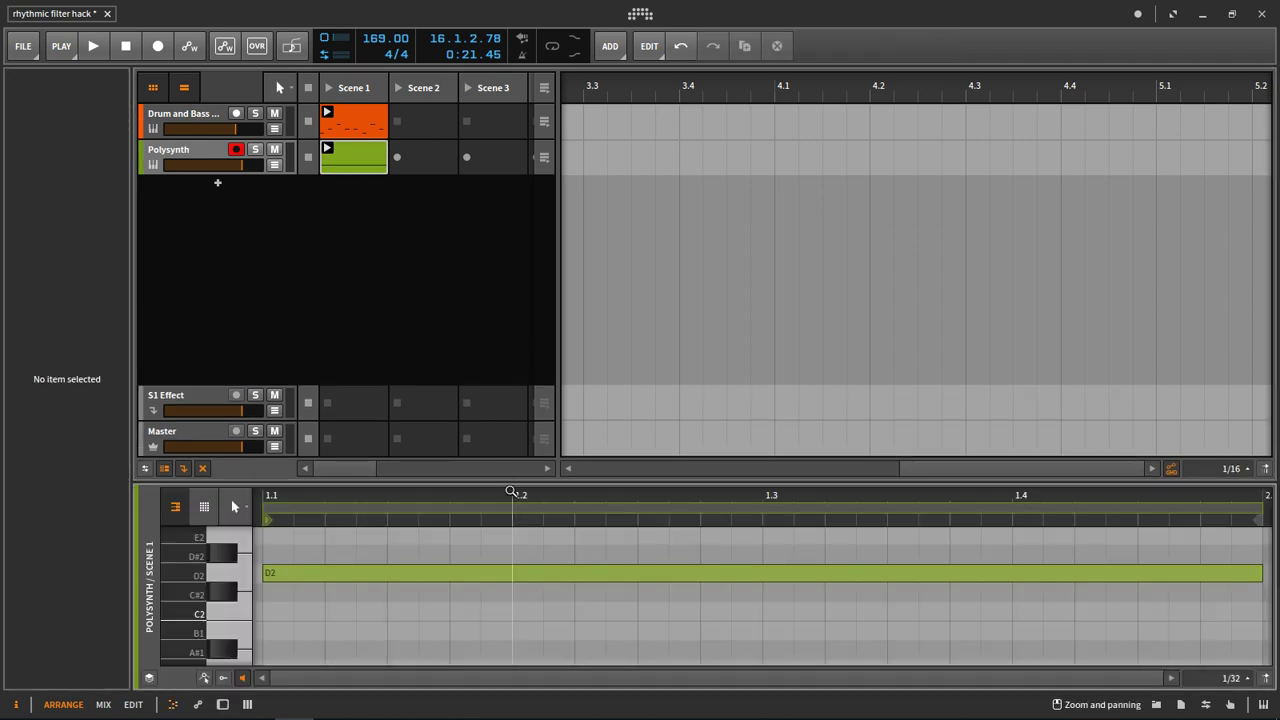
{"action": "left_click_drag", "start_coordinate": [510, 491], "coordinate": [529, 557]}
{"action": "scroll", "coordinate": [563, 615], "scroll_direction": "up", "scroll_amount": 2}
{"action": "scroll", "coordinate": [560, 618], "scroll_direction": "down", "scroll_amount": 1}
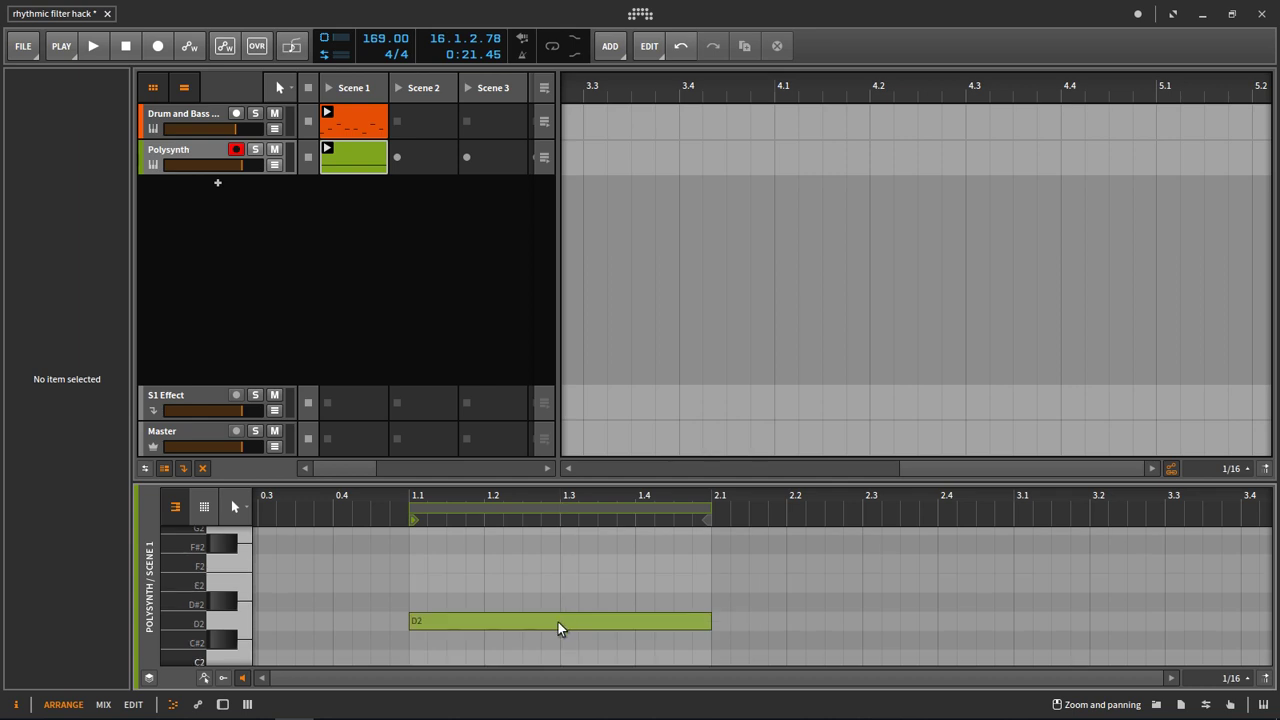
- Shorten the D2 note to two beats and place a copy at 1.3 transposed down an octave to D1
{"action": "left_click_drag", "start_coordinate": [707, 618], "coordinate": [560, 620]}
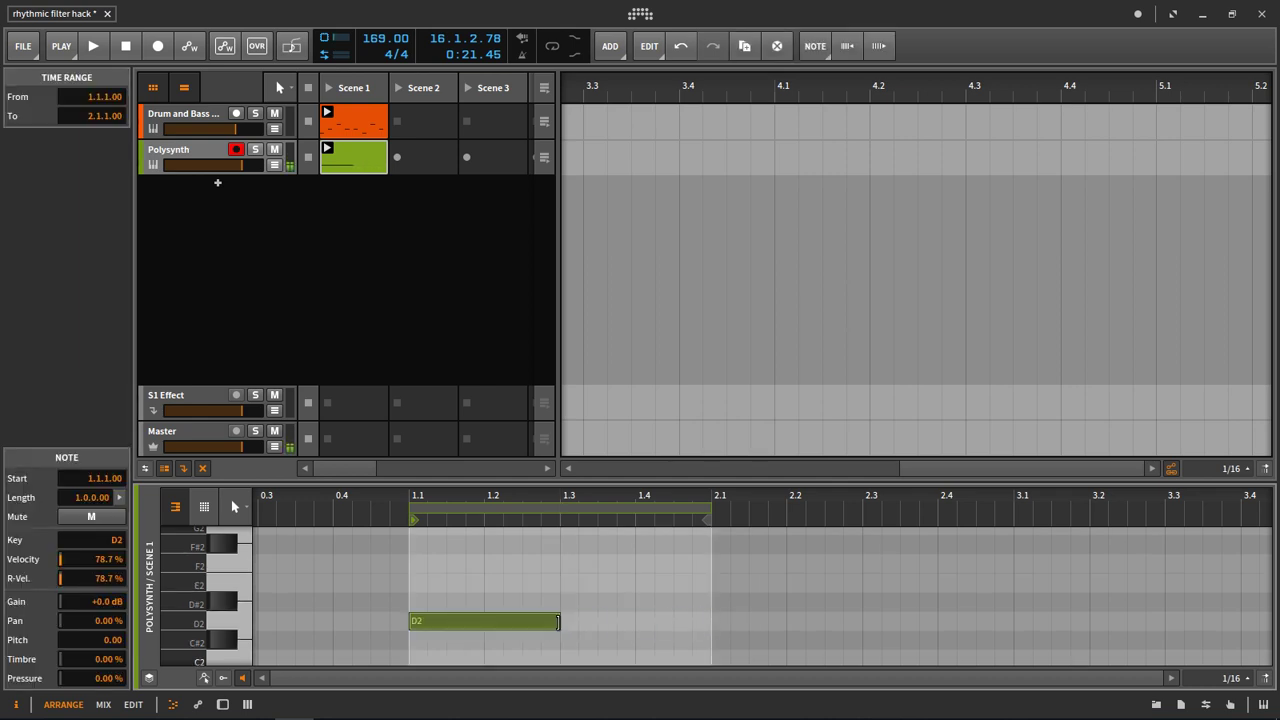
{"action": "scroll", "coordinate": [525, 595], "scroll_direction": "down", "scroll_amount": 1}
{"action": "left_click_drag", "start_coordinate": [530, 573], "coordinate": [648, 577]}
{"action": "key", "text": "shift+Down"}
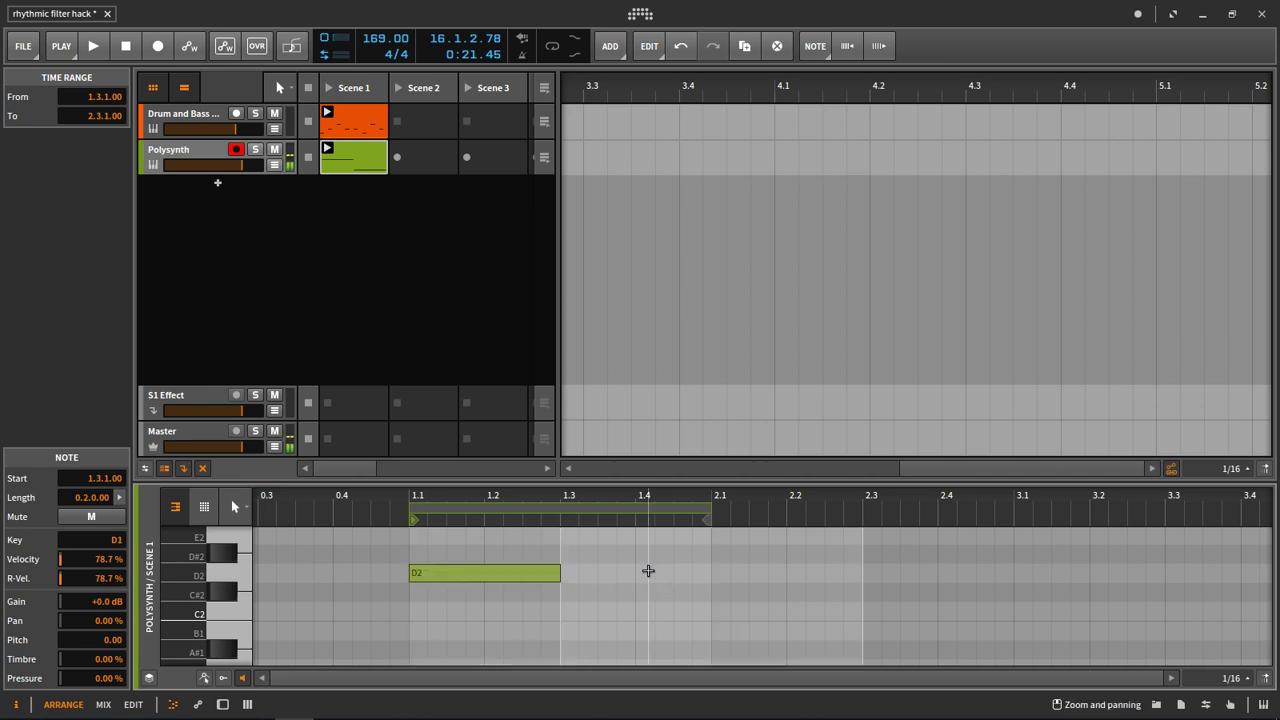
{"action": "scroll", "coordinate": [637, 563], "scroll_direction": "down", "scroll_amount": 2}
{"action": "scroll", "coordinate": [650, 568], "scroll_direction": "down", "scroll_amount": 2}
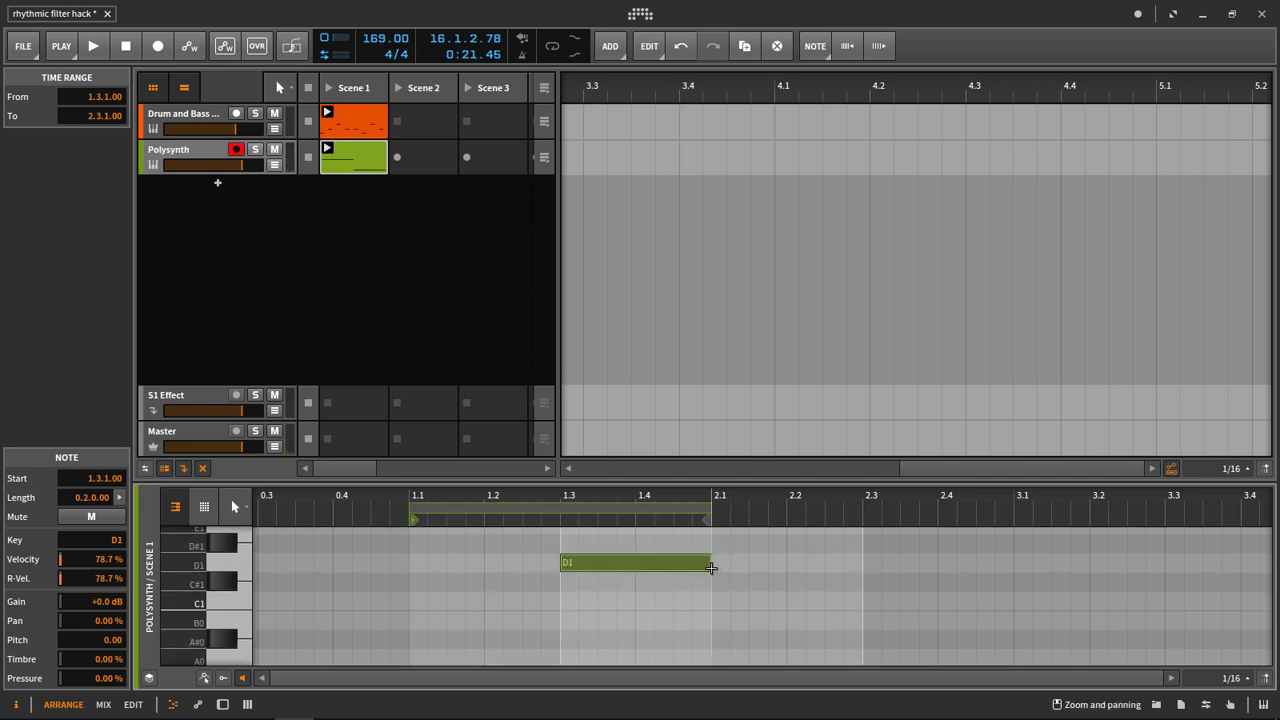
- Shorten the D1 note to one beat, add a one-beat F1 note at 1.4, and play the Polysynth clip
{"action": "mouse_move", "coordinate": [710, 567]}
{"action": "left_mouse_down"}
{"action": "mouse_move", "coordinate": [634, 570]}
{"action": "mouse_move", "coordinate": [673, 581]}
{"action": "mouse_move", "coordinate": [689, 561]}
{"action": "left_mouse_up"}
{"action": "scroll", "coordinate": [626, 583], "scroll_direction": "up", "scroll_amount": 2}
{"action": "scroll", "coordinate": [611, 608], "scroll_direction": "down", "scroll_amount": 1}
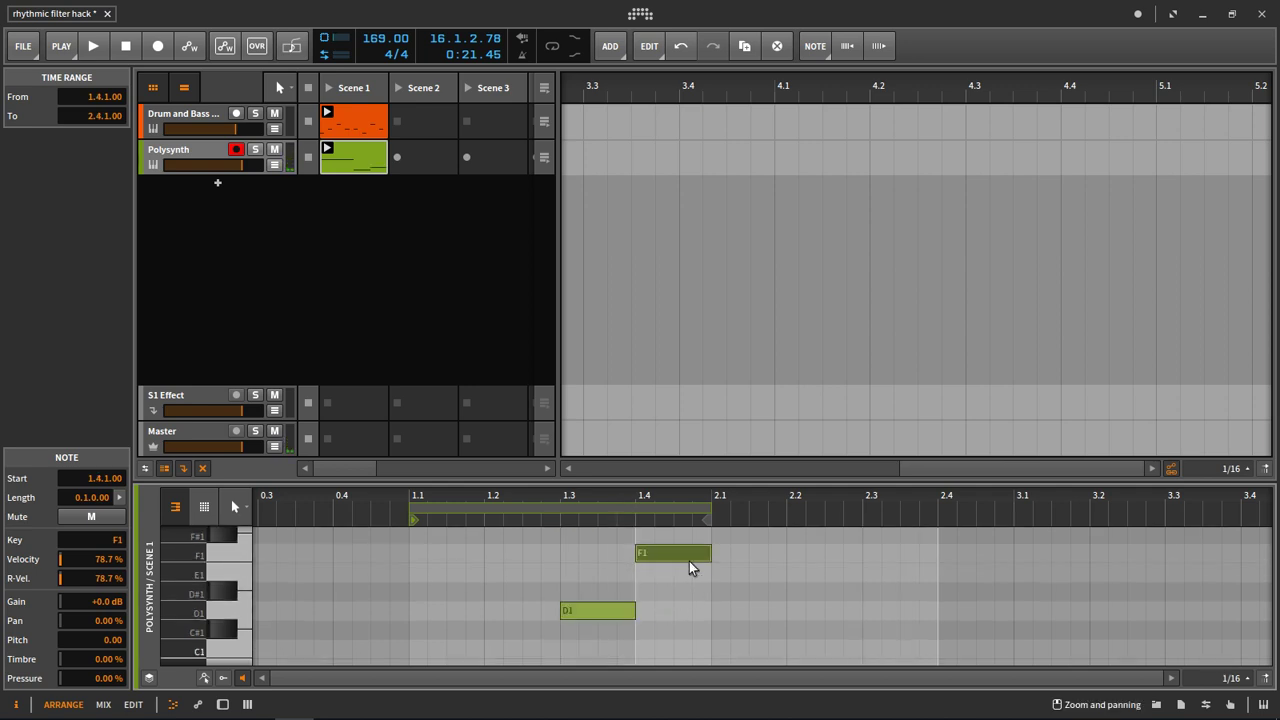
{"action": "scroll", "coordinate": [689, 561], "scroll_direction": "up", "scroll_amount": 1}
{"action": "left_click", "coordinate": [329, 150]}
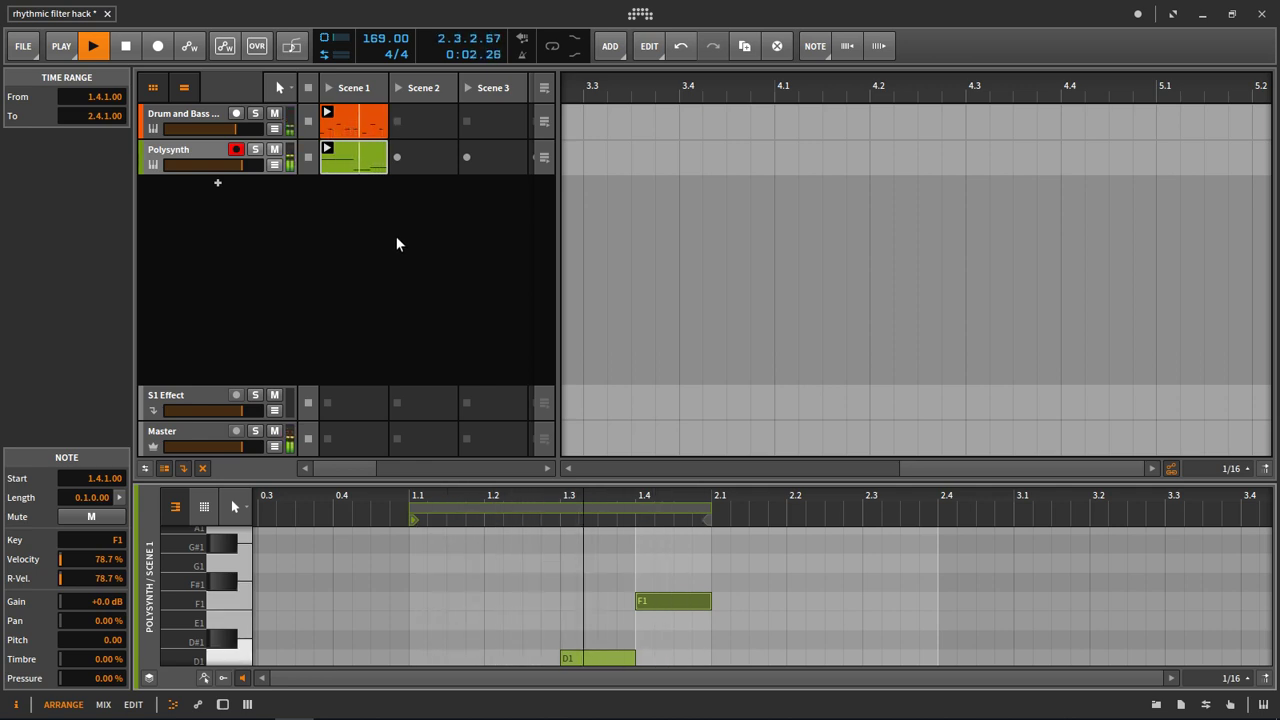
- Try stretching the Polysynth clip's notes to double length and audition them in an enlarged note editor
{"action": "left_click", "coordinate": [355, 154]}
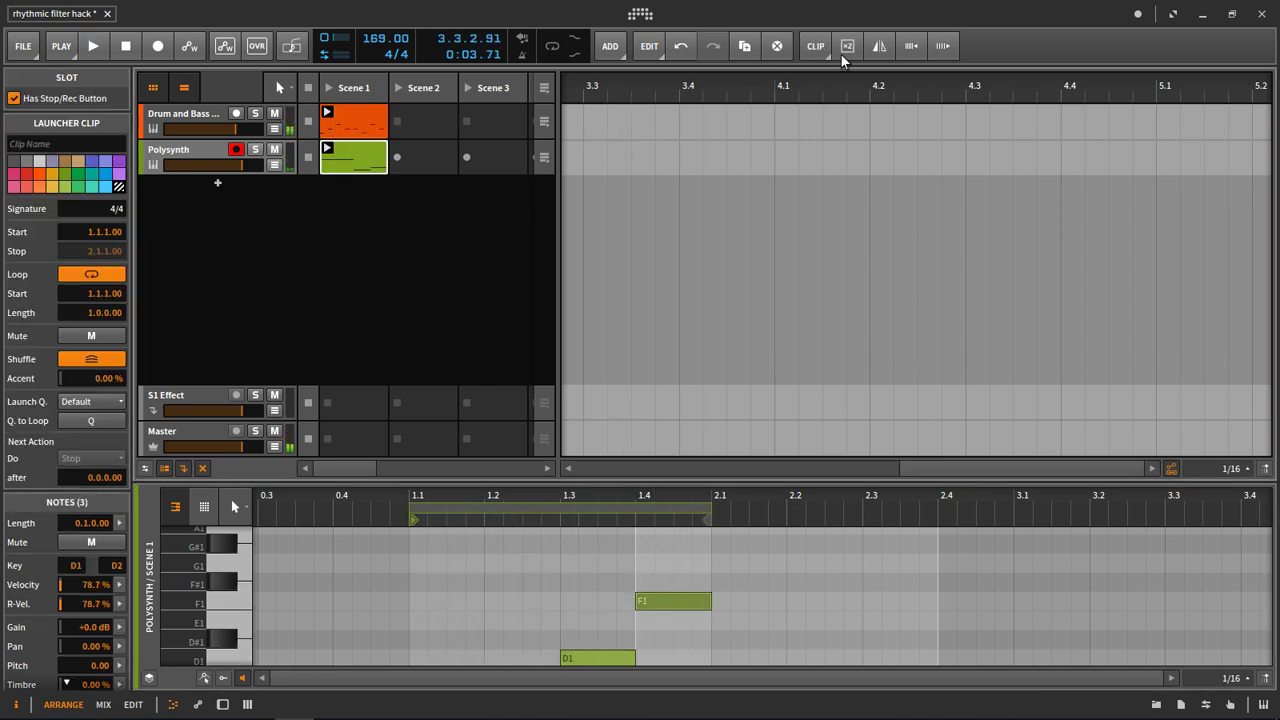
{"action": "left_click", "coordinate": [936, 47]}
{"action": "scroll", "coordinate": [721, 595], "scroll_direction": "up", "scroll_amount": 4}
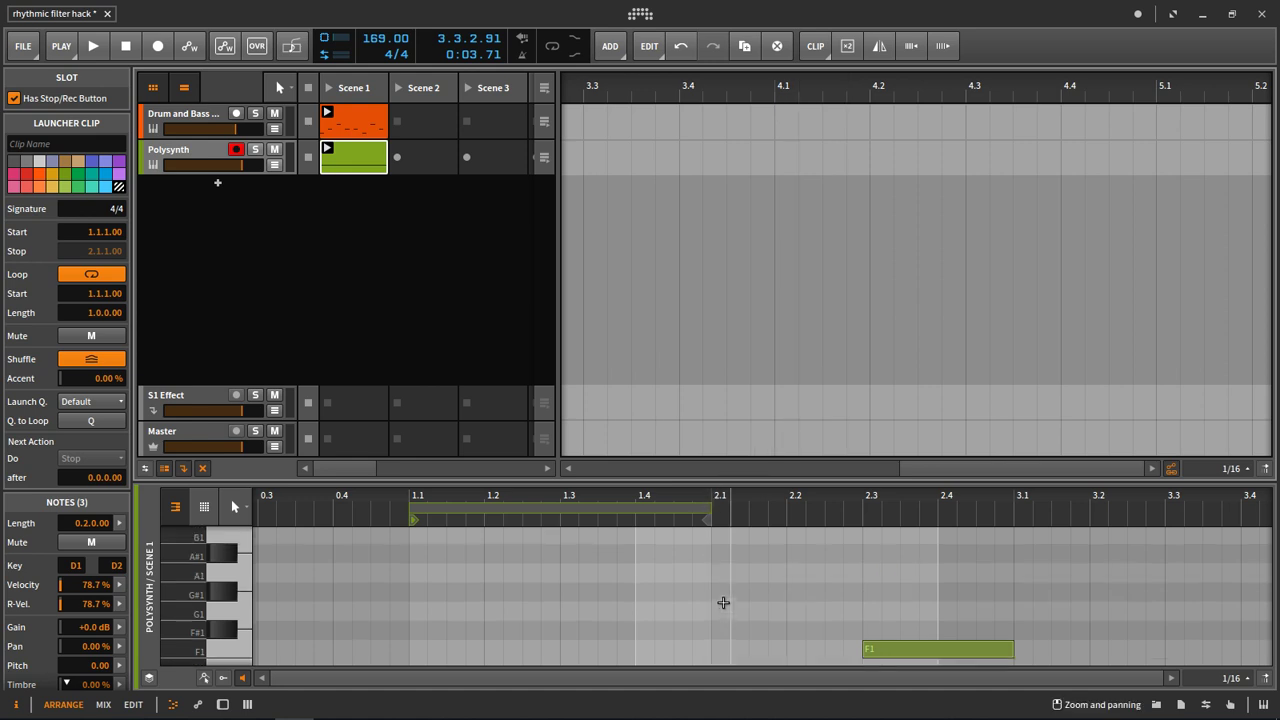
{"action": "scroll", "coordinate": [719, 588], "scroll_direction": "up", "scroll_amount": 2}
{"action": "left_click_drag", "start_coordinate": [714, 484], "coordinate": [706, 194]}
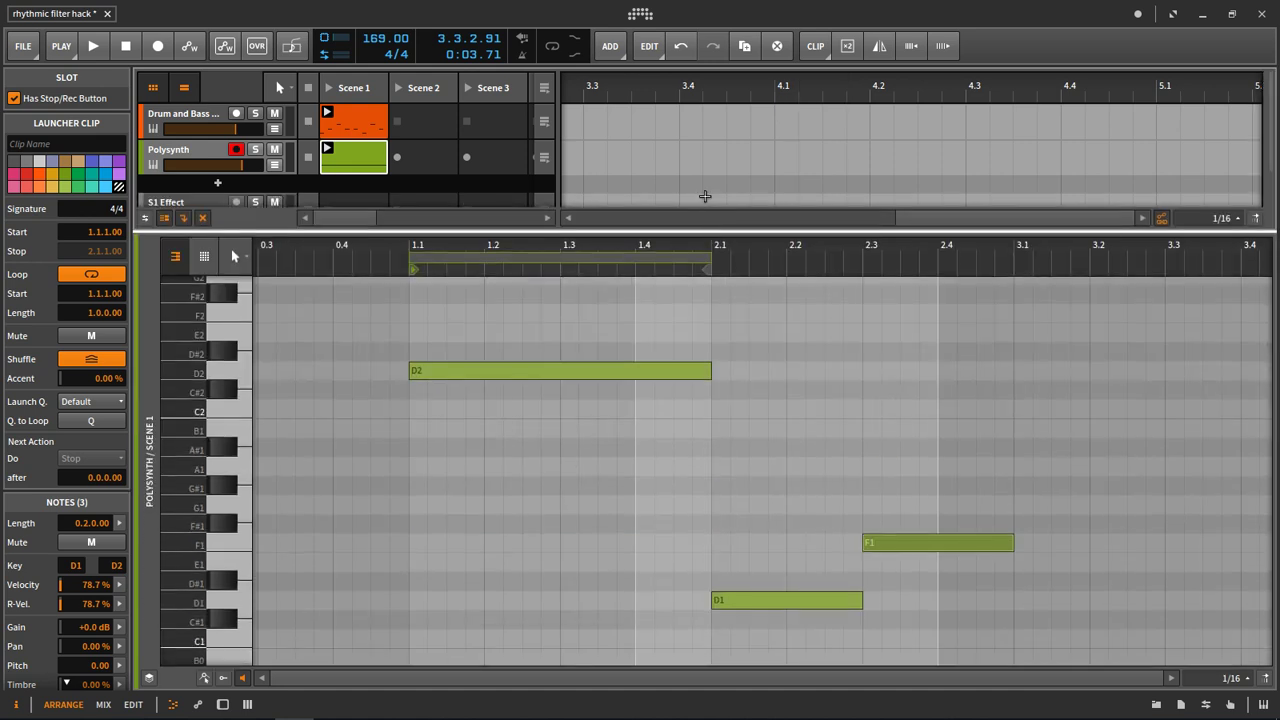
{"action": "key", "text": "space"}
{"action": "left_click_drag", "start_coordinate": [699, 252], "coordinate": [647, 212]}
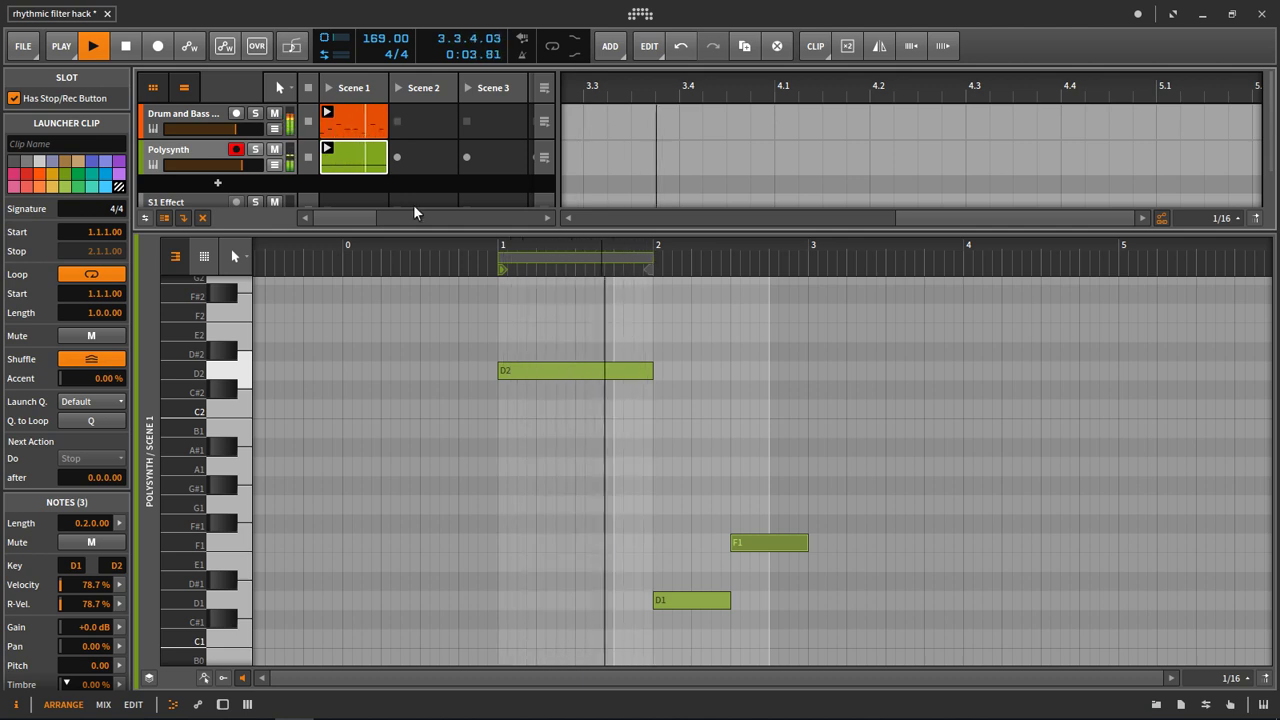
{"action": "key", "text": "space"}
- Try stretching the clip's notes to double length once more, and undo both stretches
{"action": "left_click", "coordinate": [953, 46]}
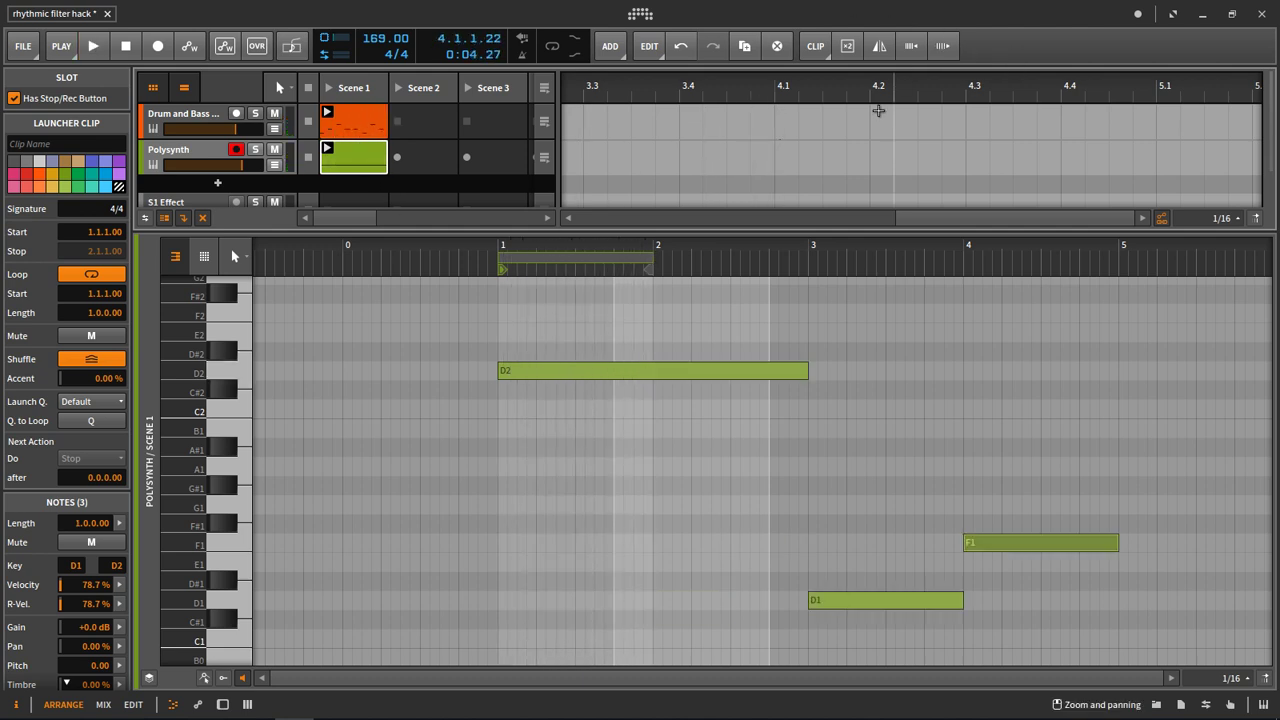
{"action": "left_click_drag", "start_coordinate": [645, 260], "coordinate": [591, 244]}
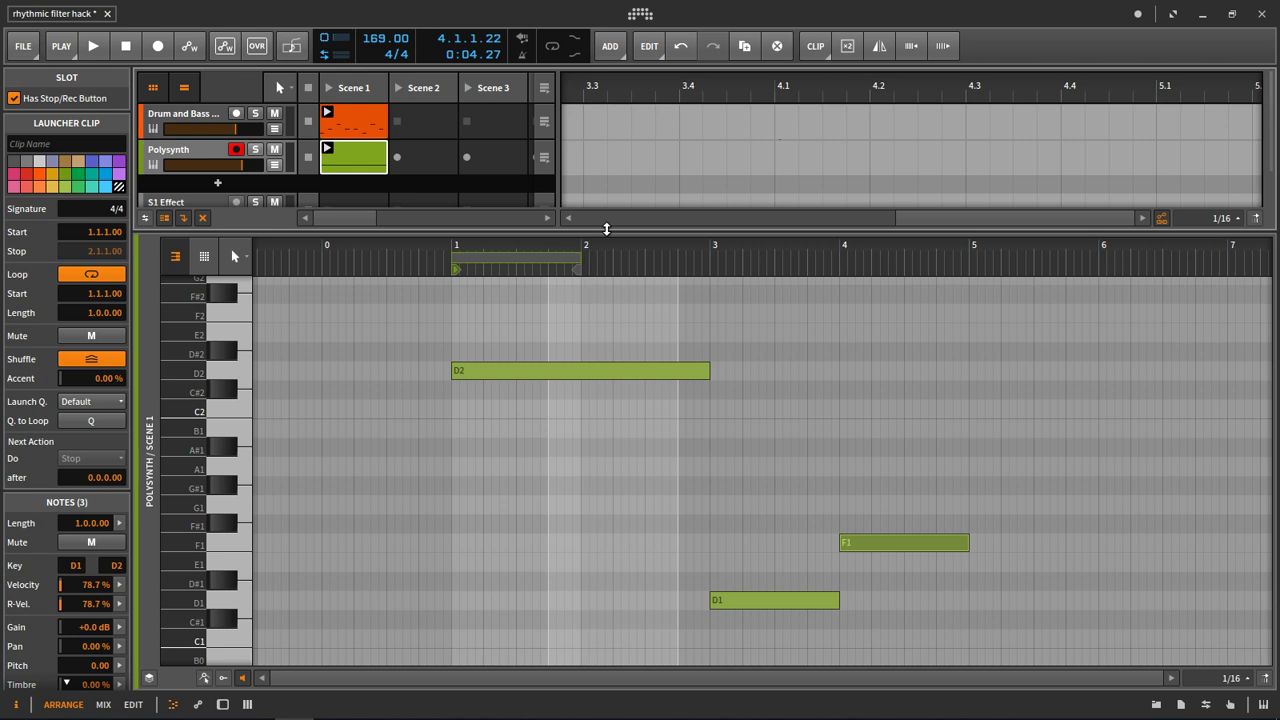
{"action": "key", "text": "ctrl+z"}
{"action": "key", "text": "ctrl+z"}
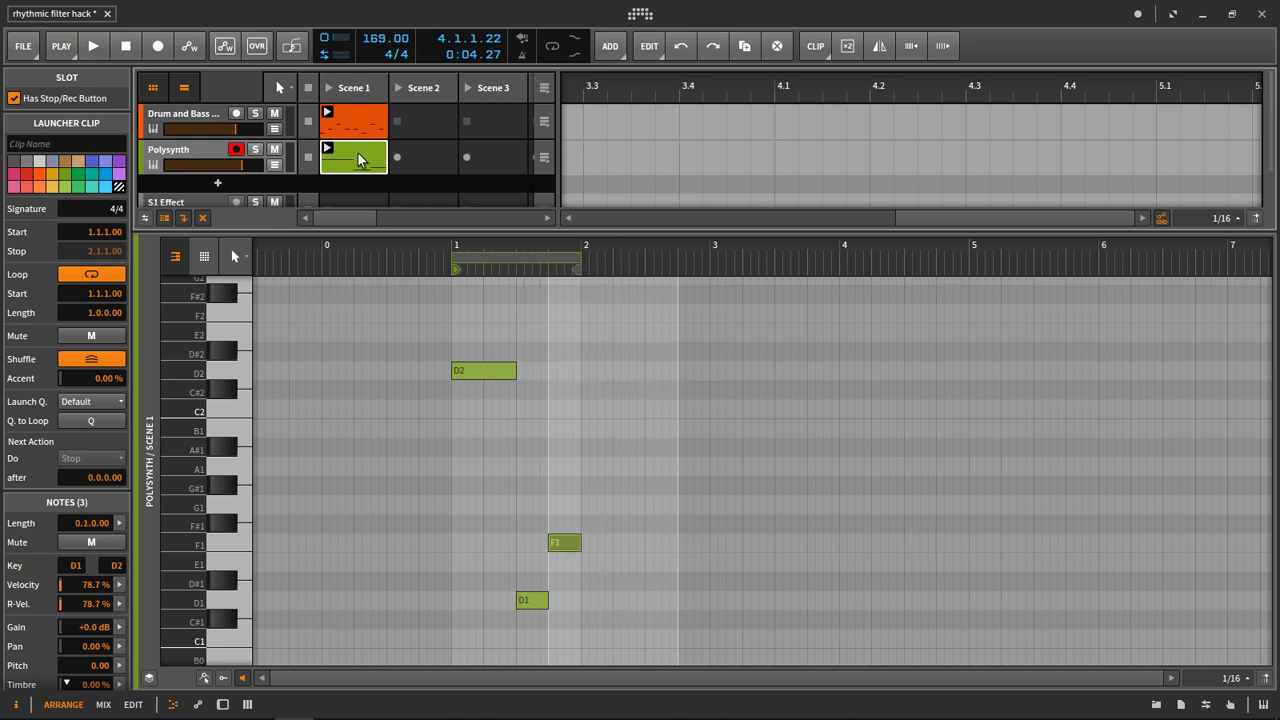
- Duplicate the Polysynth clip's content twice to get a four-bar loop, and play it briefly
{"action": "left_click", "coordinate": [850, 47]}
{"action": "left_click", "coordinate": [850, 47]}
{"action": "key", "text": "space"}
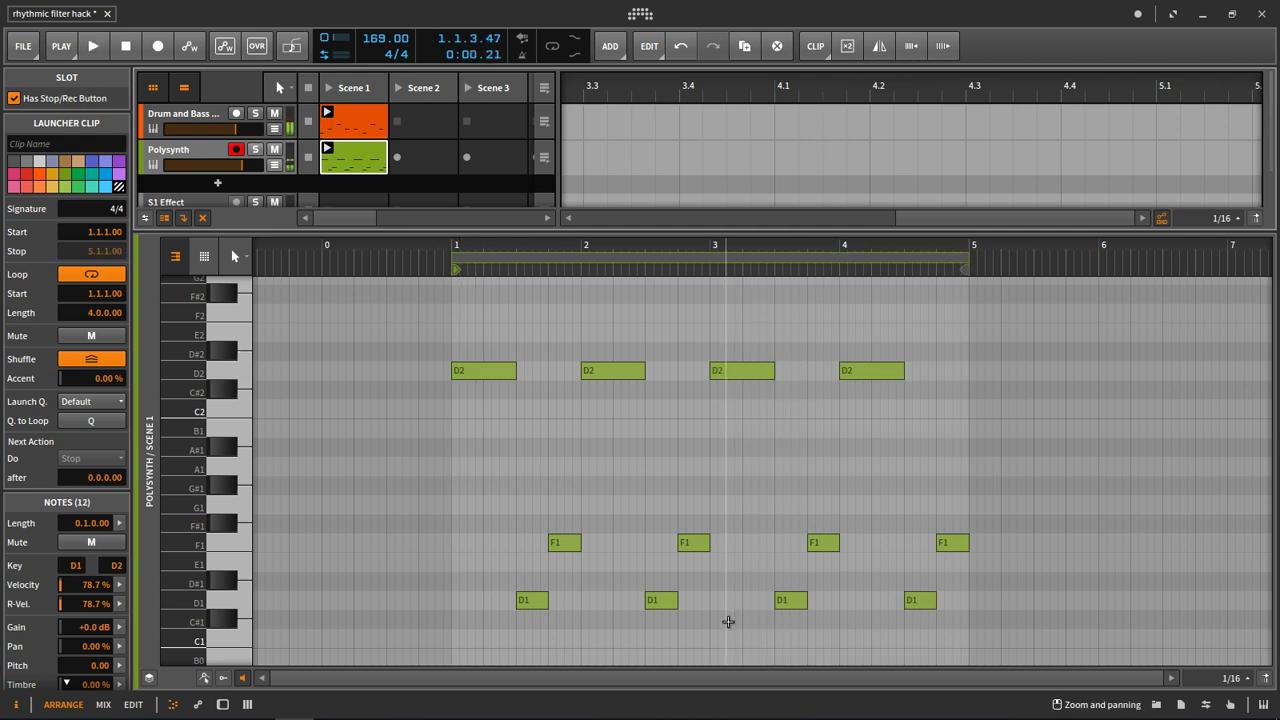
- Delete the D1 and F1 notes in the first two bars, extend the first D2 to length 2.2.0.00, and audition
{"action": "left_click_drag", "start_coordinate": [728, 622], "coordinate": [506, 500]}
{"action": "key", "text": "Delete"}
{"action": "left_click_drag", "start_coordinate": [582, 371], "coordinate": [764, 373]}
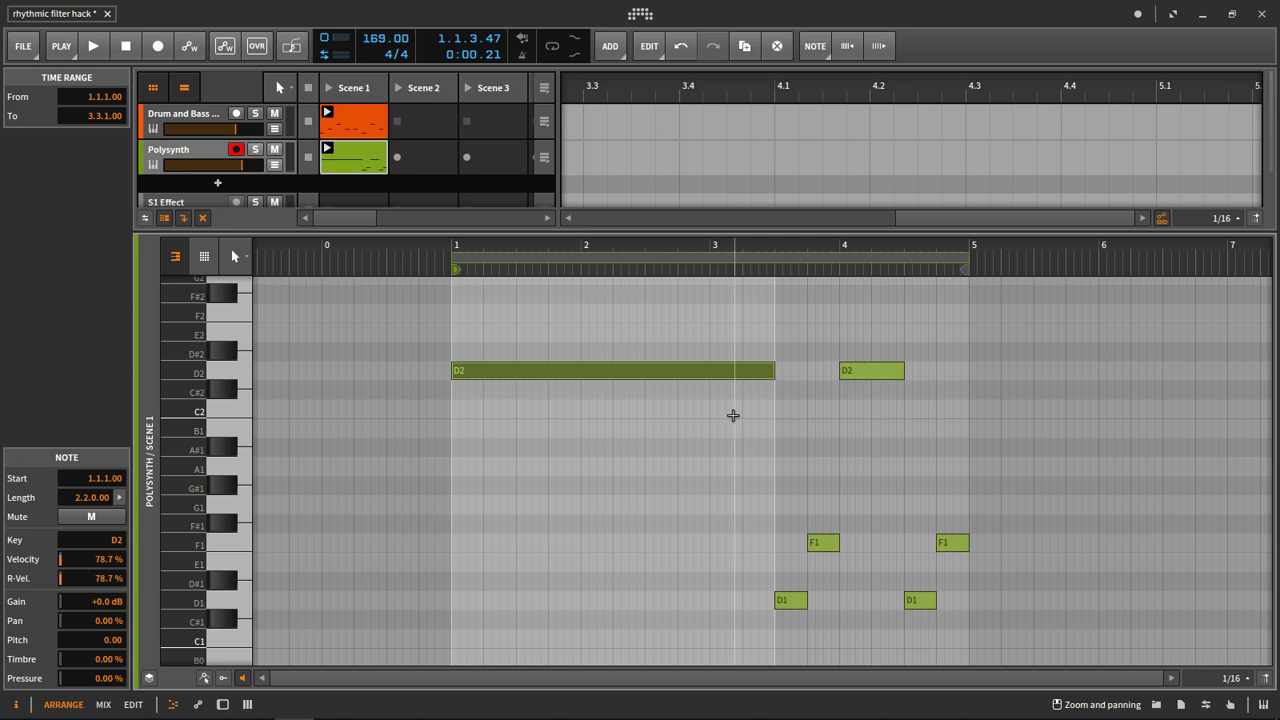
{"action": "key", "text": "space"}
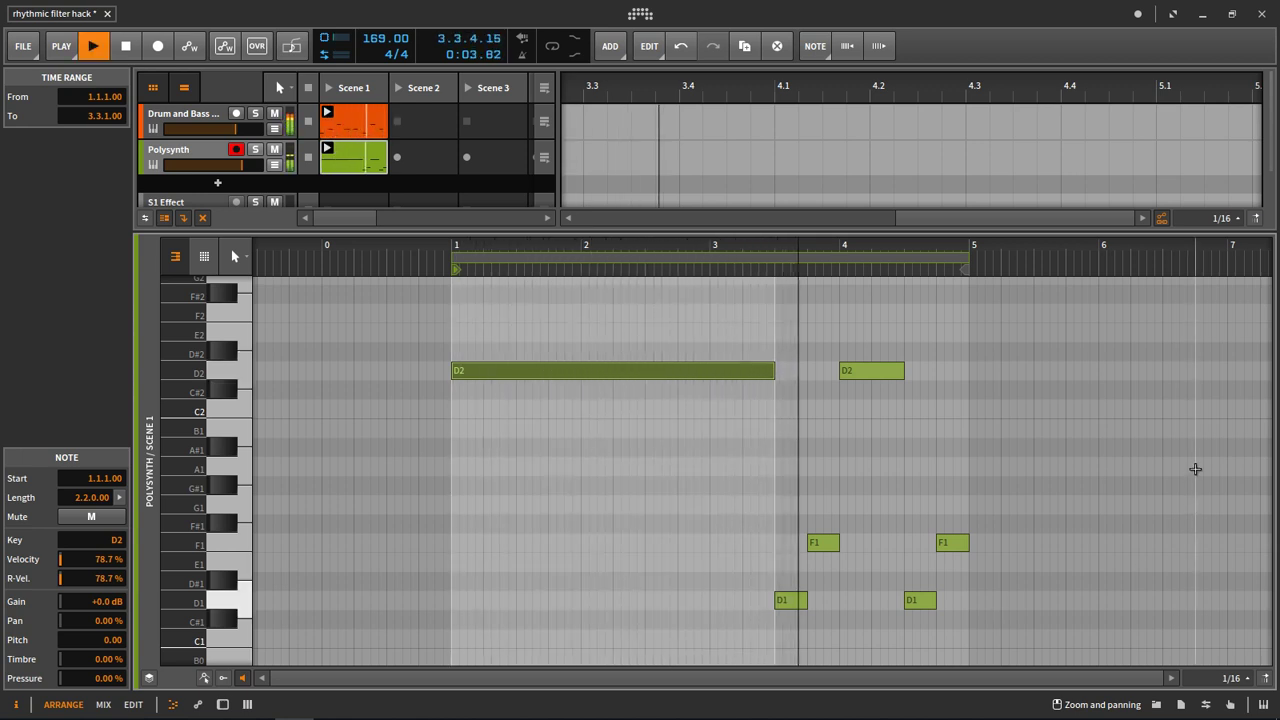
{"action": "key", "text": "space"}
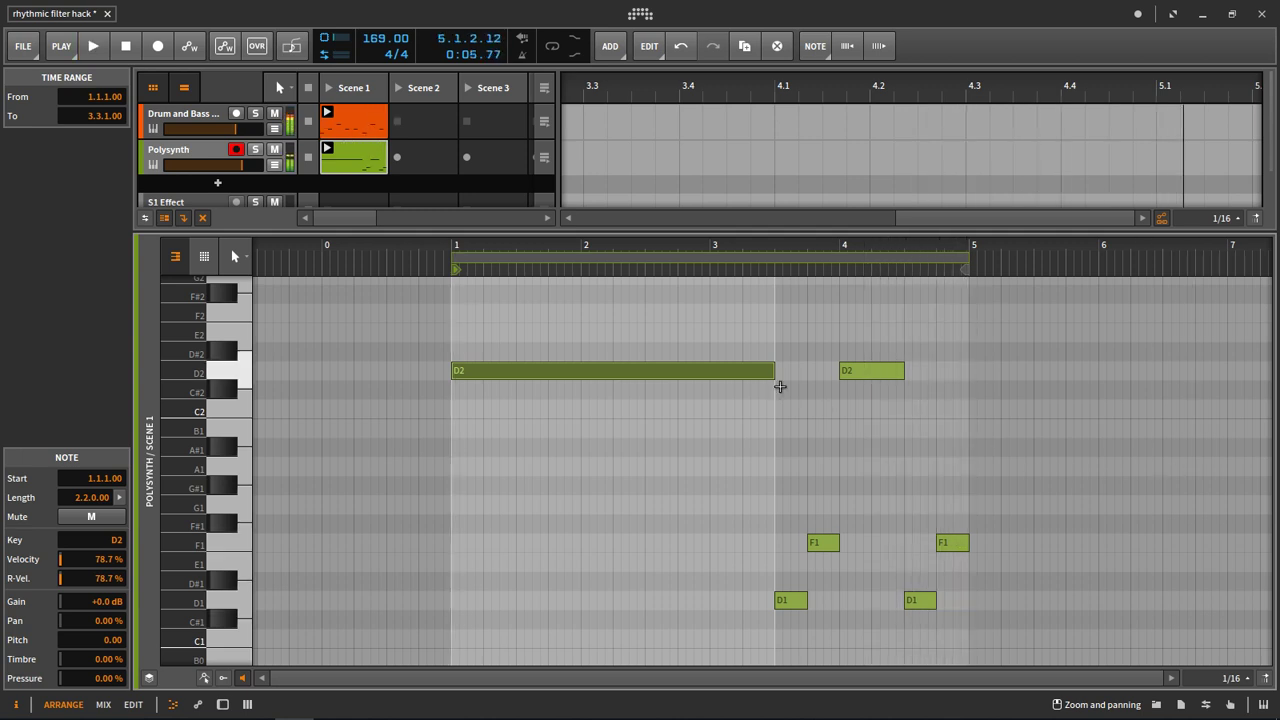
- Move the D1 note at 3.3 up to B1 during playback, and lower it to A1
{"action": "key", "text": "space"}
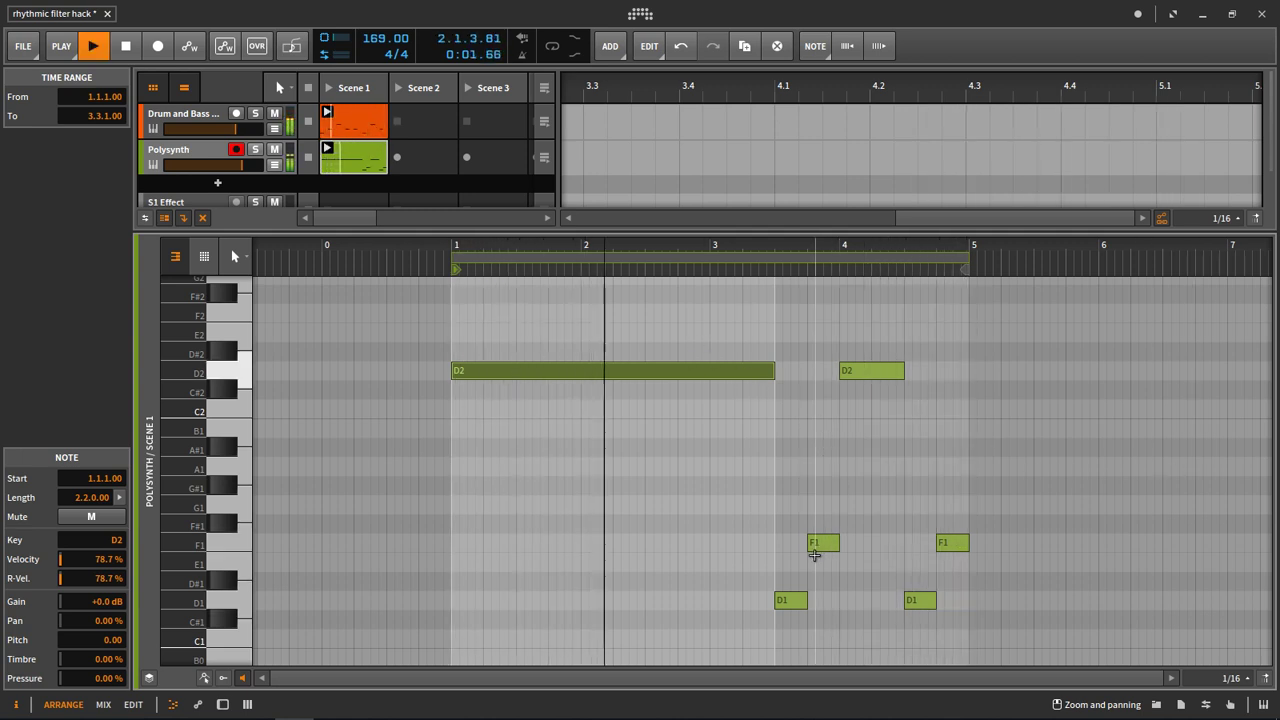
{"action": "left_click_drag", "start_coordinate": [789, 600], "coordinate": [789, 428]}
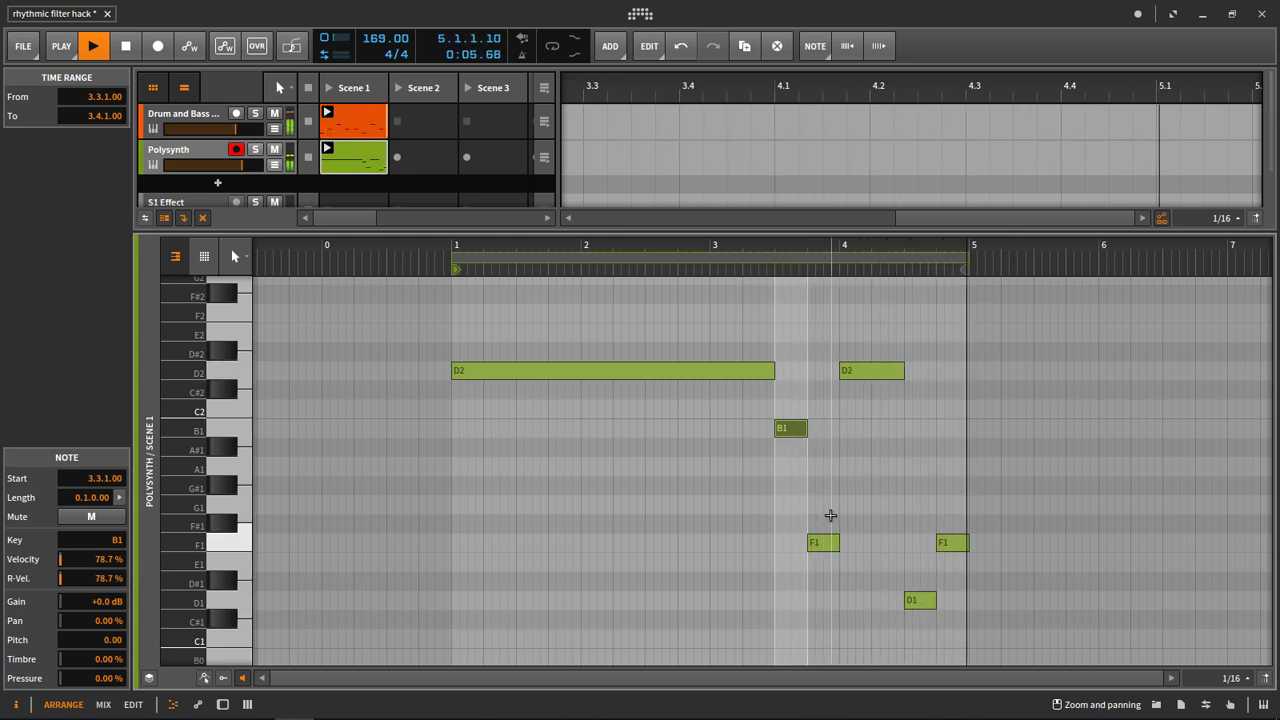
{"action": "key", "text": "space"}
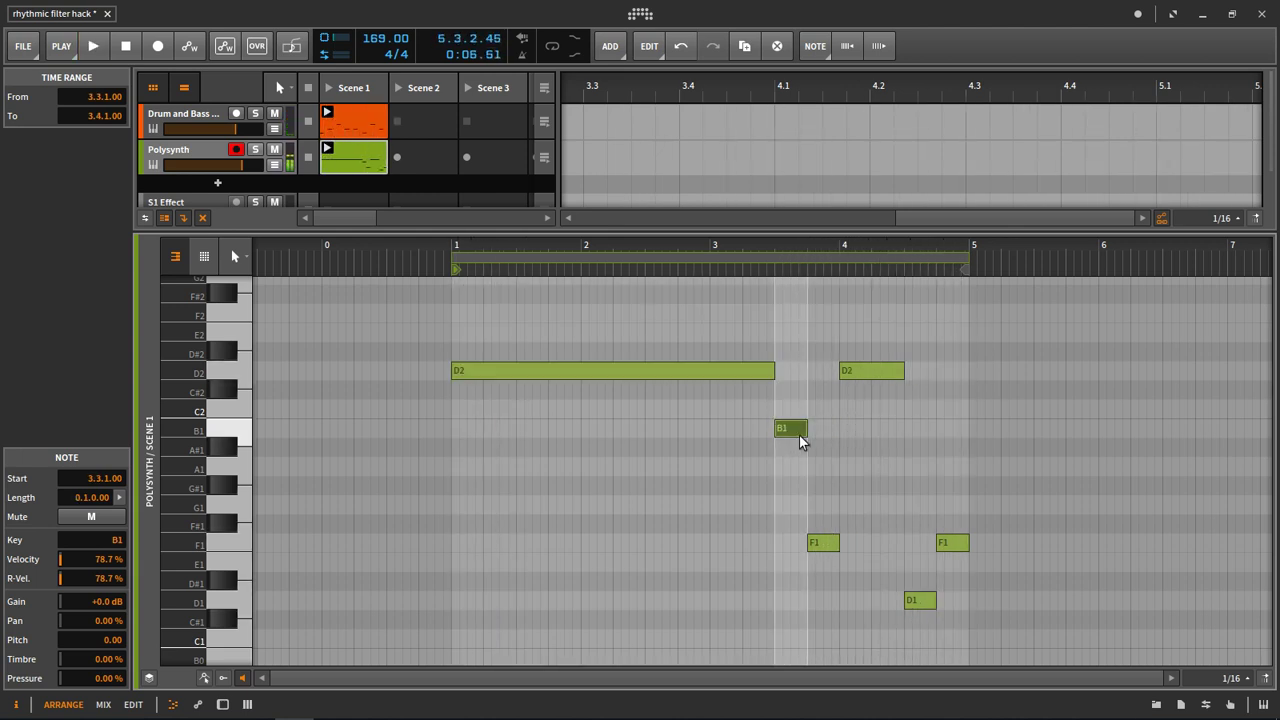
{"action": "left_click_drag", "start_coordinate": [803, 451], "coordinate": [803, 468]}
- Audition the individual notes, move the F1 at 3.4 up to B1, and play the loop
{"action": "left_click", "coordinate": [716, 380]}
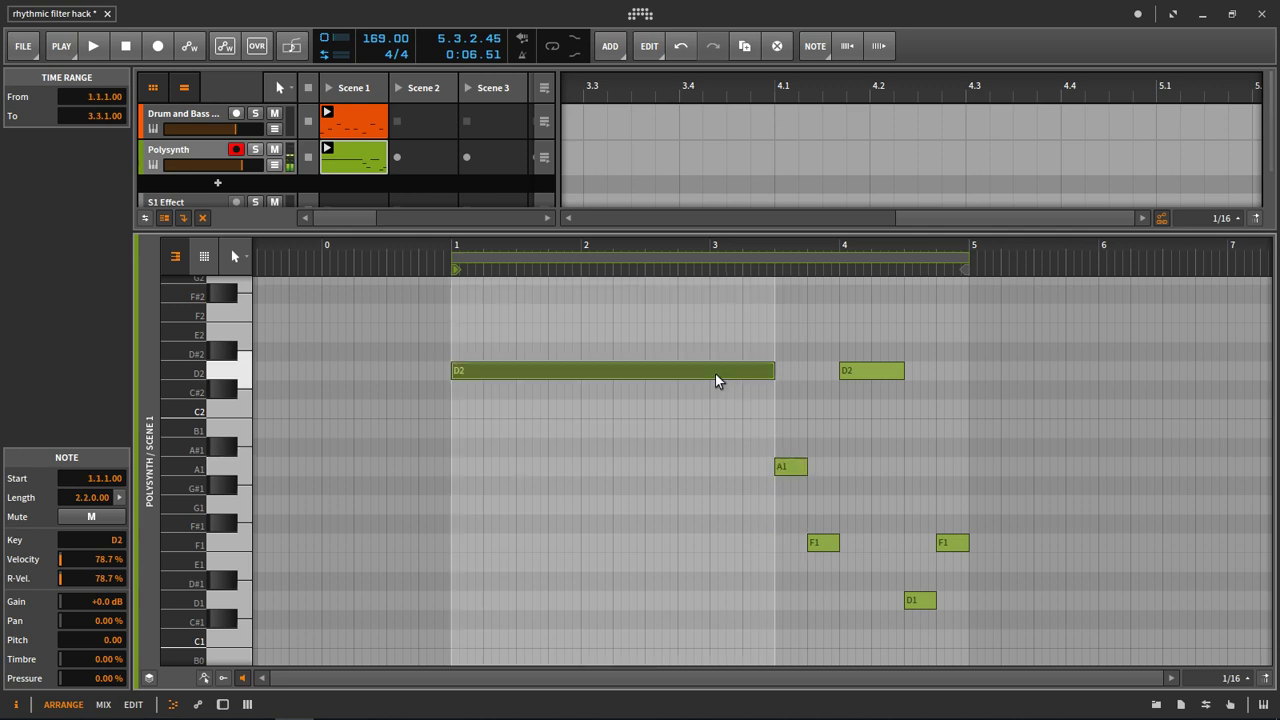
{"action": "left_click", "coordinate": [789, 466]}
{"action": "left_click", "coordinate": [820, 541]}
{"action": "left_click_drag", "start_coordinate": [820, 541], "coordinate": [823, 437]}
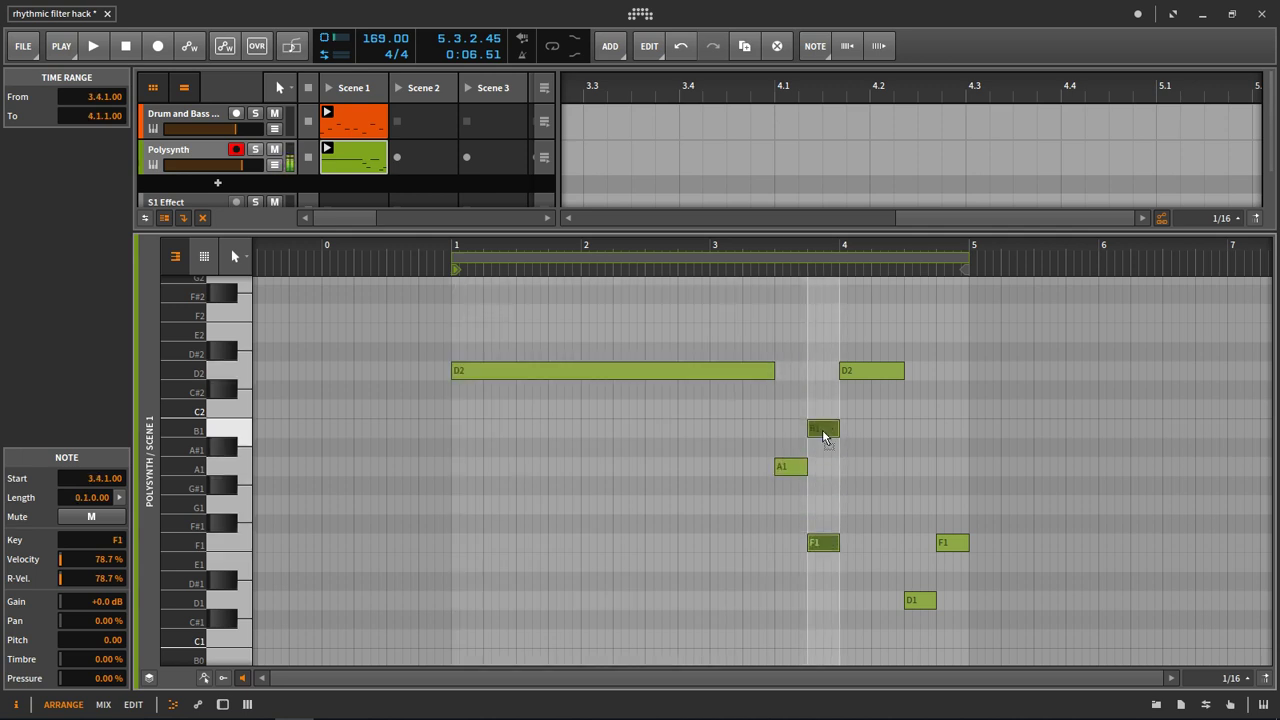
{"action": "key", "text": "space"}
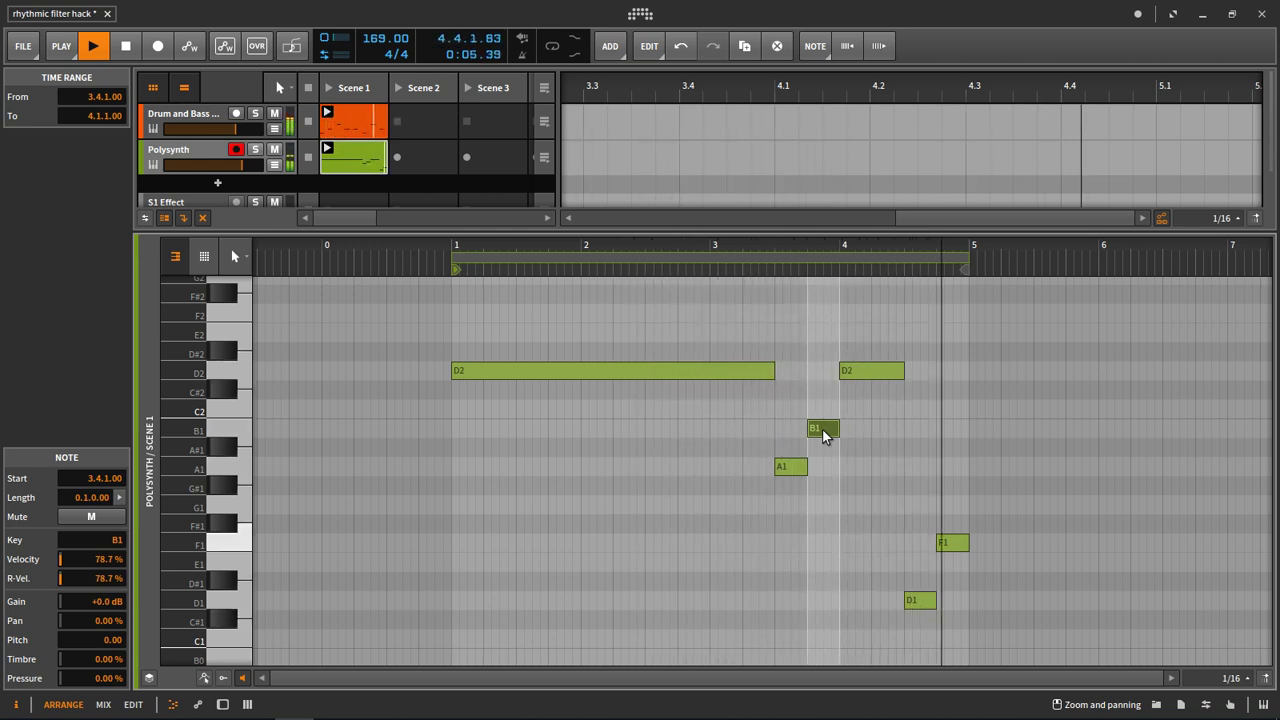
{"action": "key", "text": "space"}
- Delete the notes at 3.3 and 3.4, extend the first D2 to length 3.2.0.00, and audition the loop
{"action": "key", "text": "Delete"}
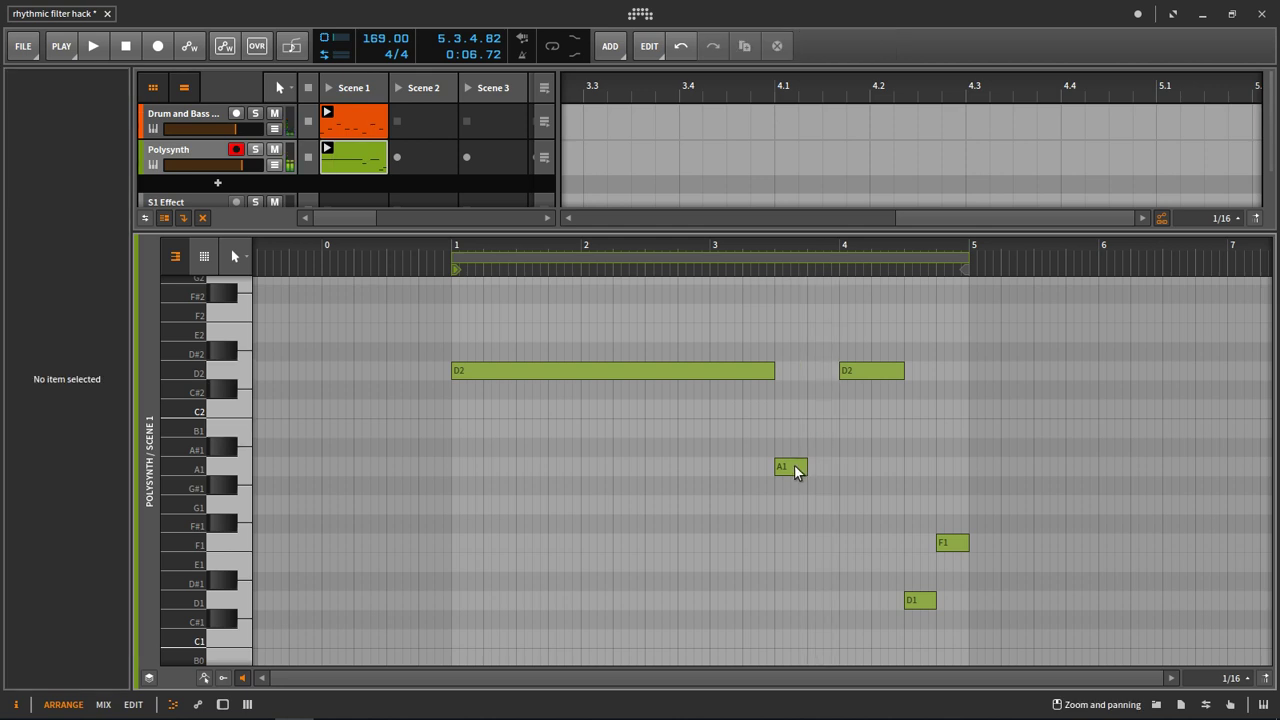
{"action": "double_click", "coordinate": [792, 467]}
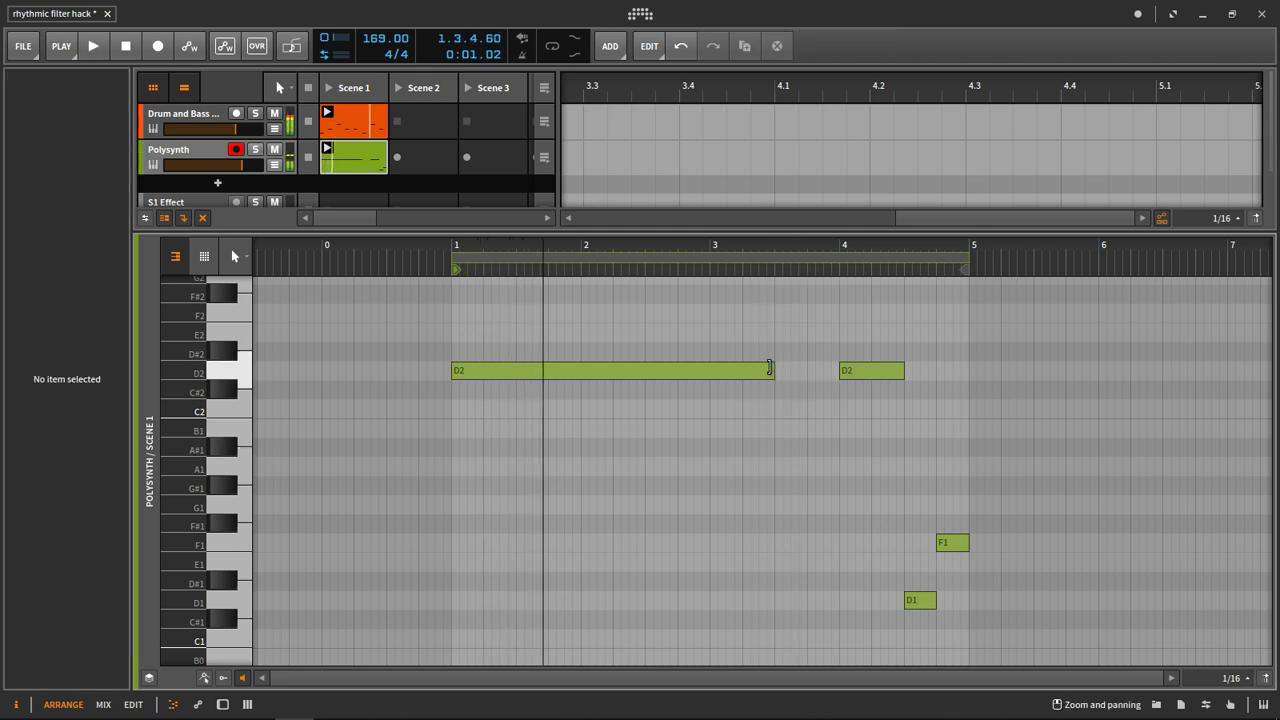
{"action": "key", "text": "space"}
{"action": "left_click_drag", "start_coordinate": [775, 371], "coordinate": [900, 378]}
{"action": "key", "text": "space"}
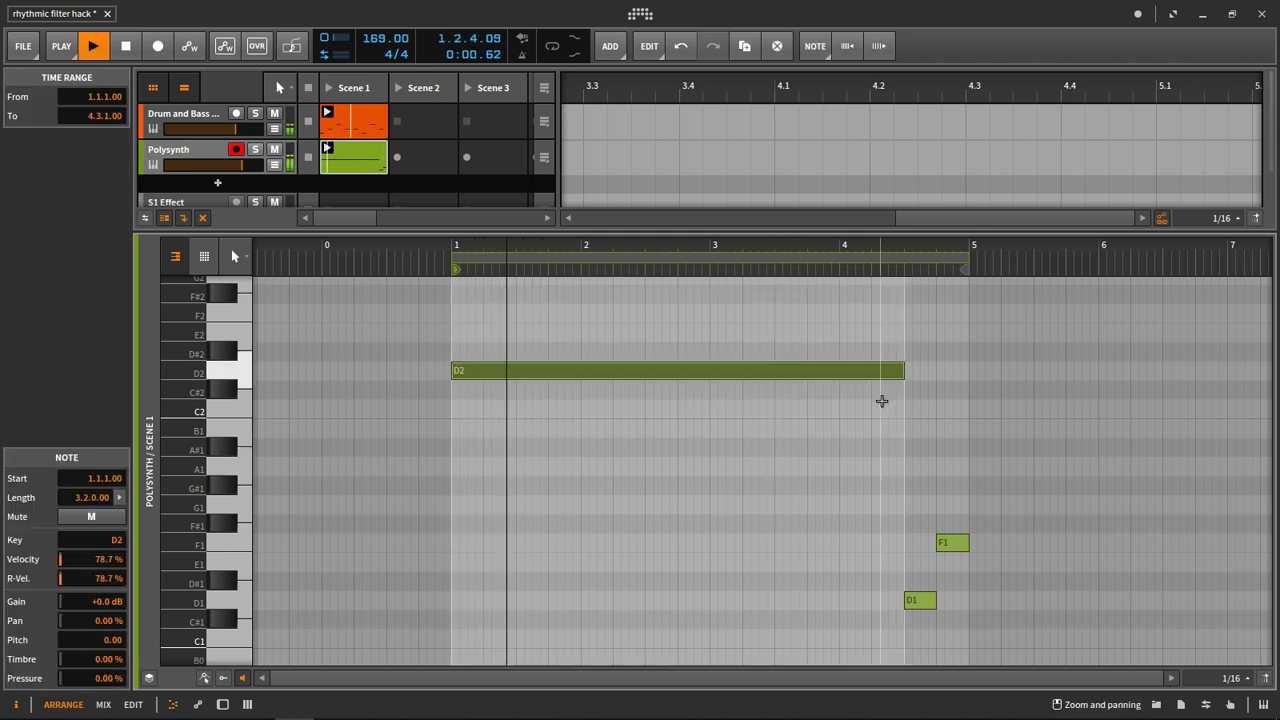
{"action": "key", "text": "space"}
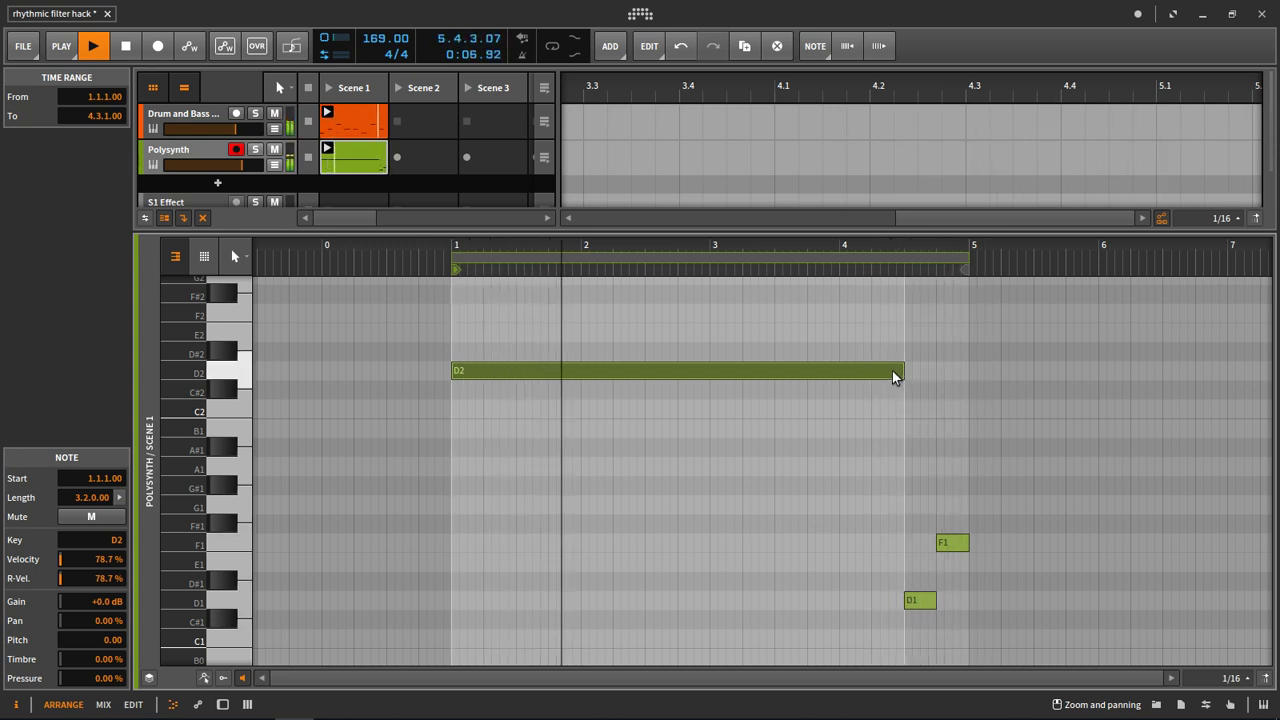
- Add copies of the closing D1 and F1 notes an octave higher, as D2 and F2, and audition the loop
{"action": "scroll", "coordinate": [949, 466], "scroll_direction": "up", "scroll_amount": 2}
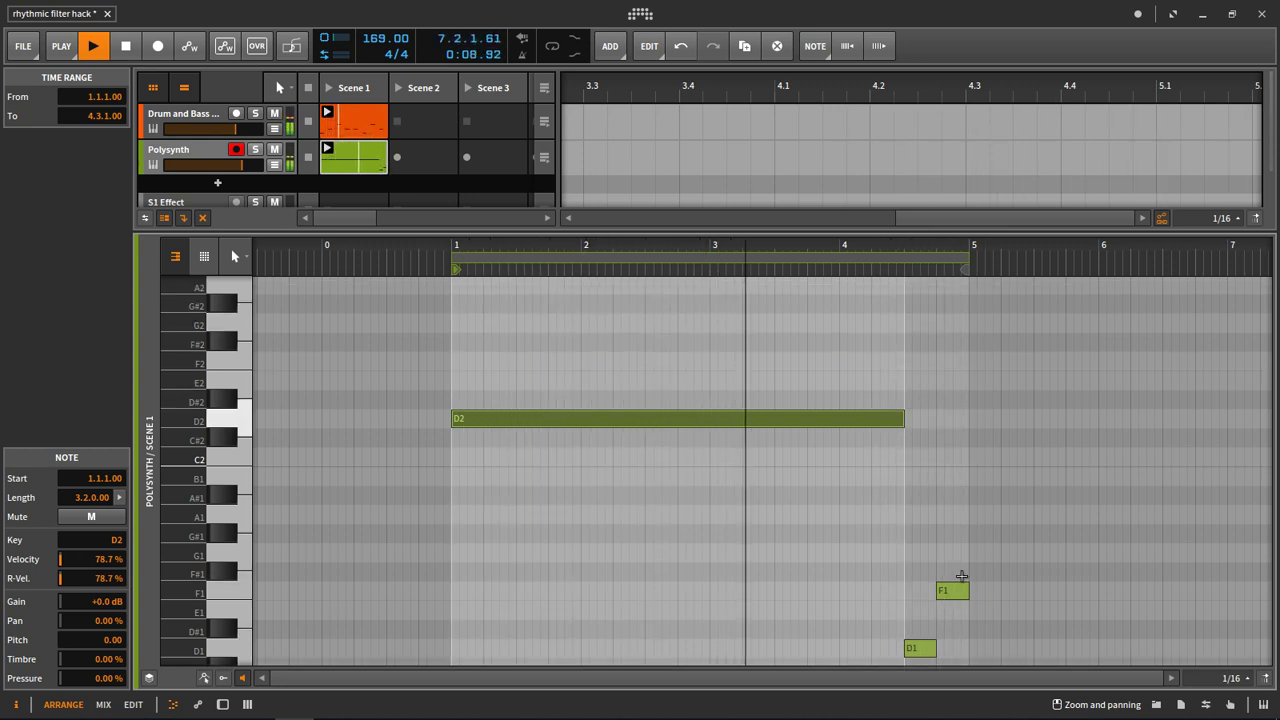
{"action": "key", "text": "space"}
{"action": "left_click_drag", "start_coordinate": [966, 657], "coordinate": [918, 594]}
{"action": "mouse_move", "coordinate": [924, 647]}
{"action": "left_mouse_down"}
{"action": "mouse_move", "coordinate": [925, 617]}
{"action": "mouse_move", "coordinate": [923, 628]}
{"action": "left_mouse_up"}
{"action": "key", "text": "shift+Up"}
{"action": "key", "text": "Down"}
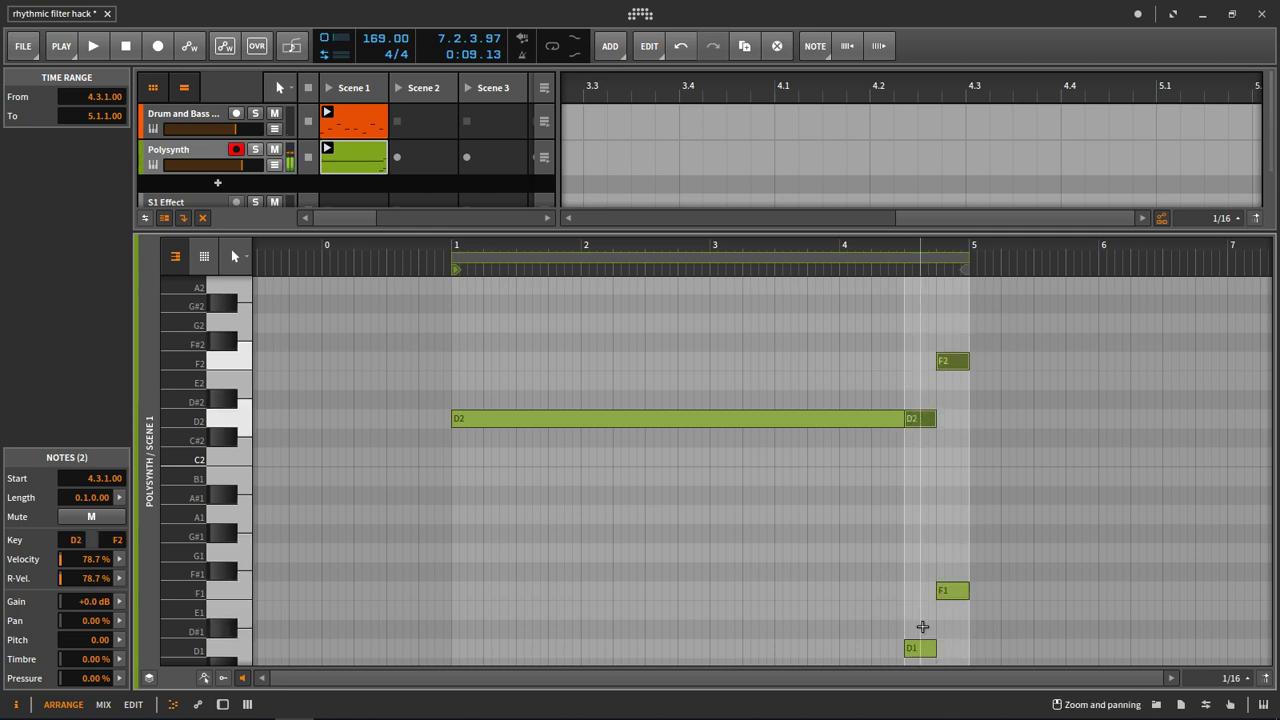
{"action": "key", "text": "space"}
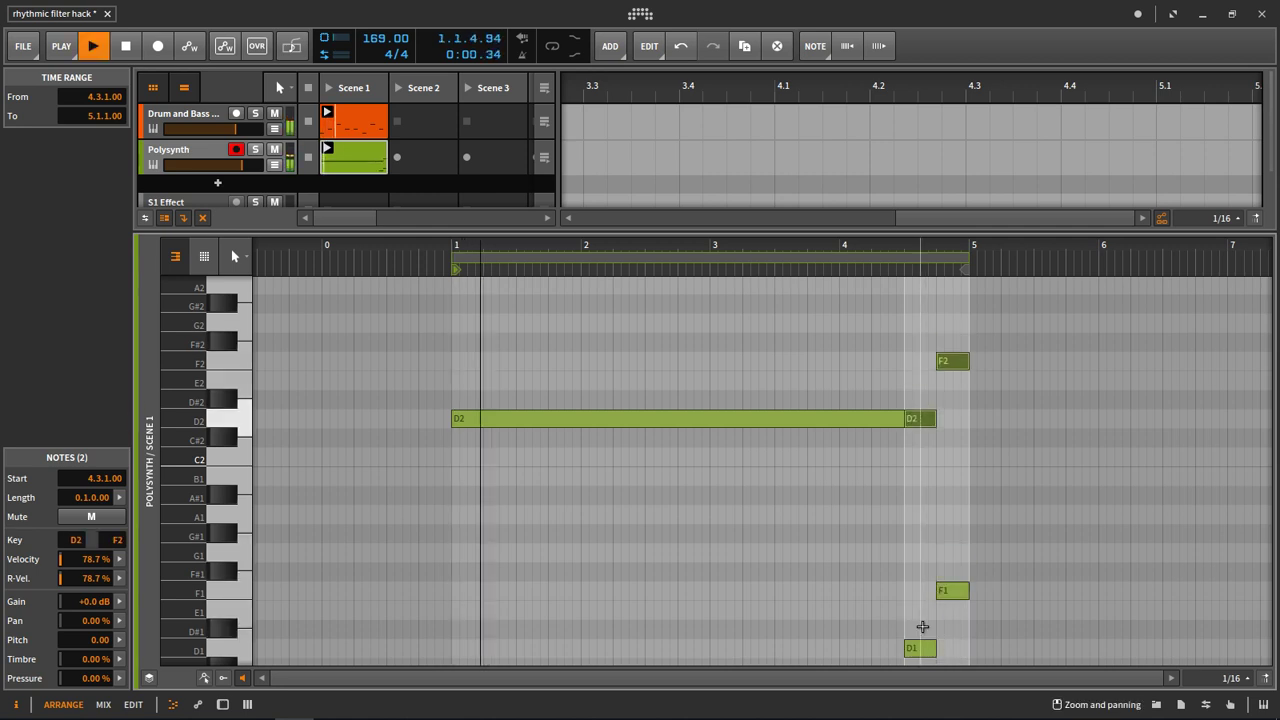
{"action": "left_click", "coordinate": [1077, 479]}
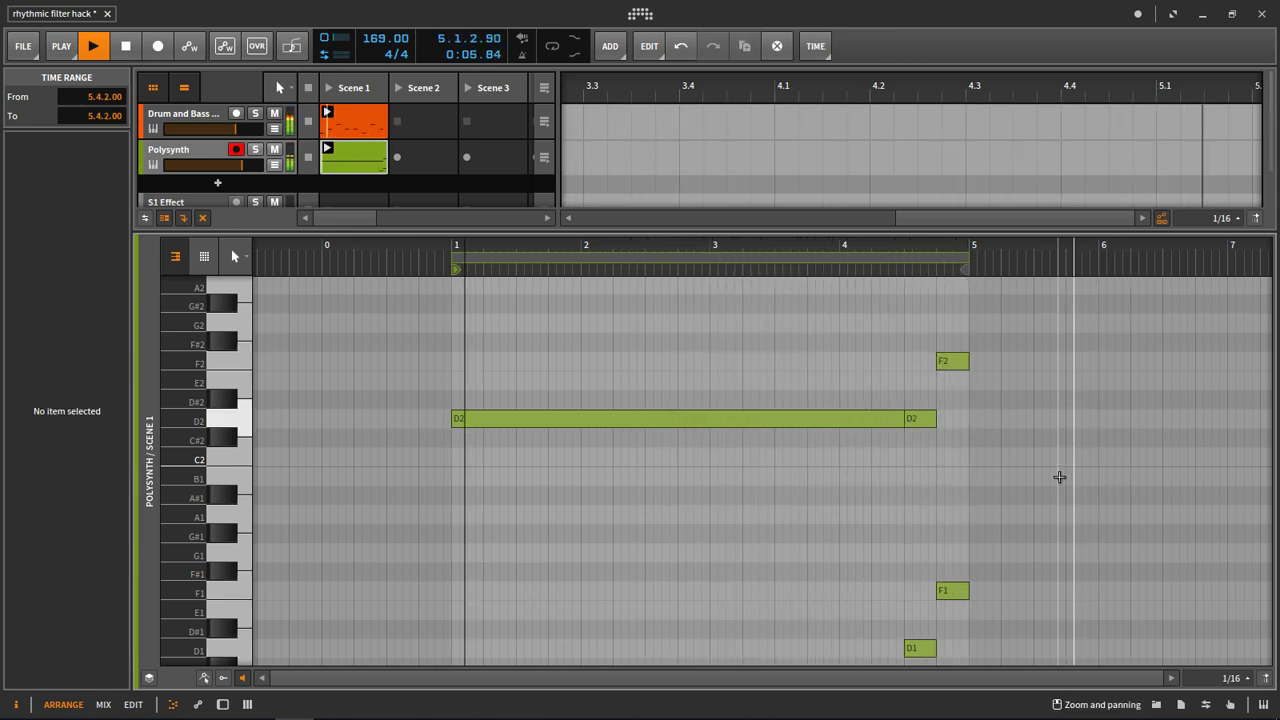
{"action": "key", "text": "space"}
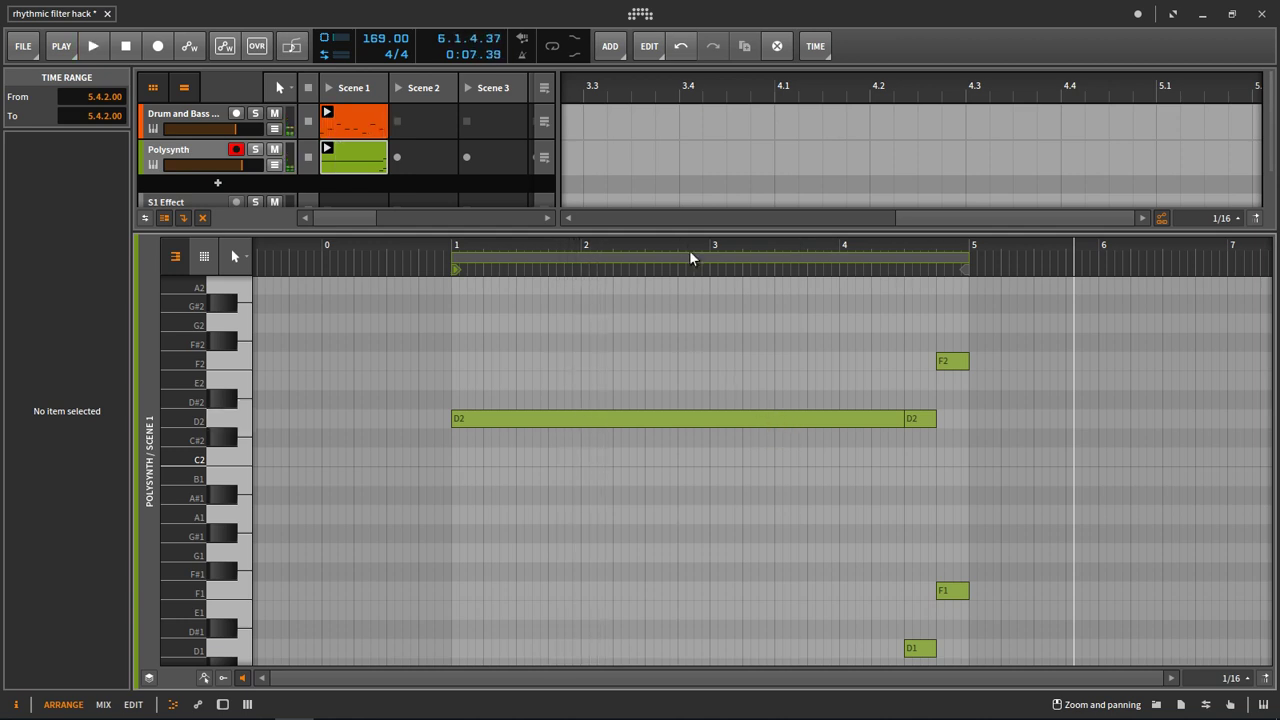
- Copy the Polysynth launcher clip into the arranger and place a duplicate directly behind it at 7.3
{"action": "left_click_drag", "start_coordinate": [689, 250], "coordinate": [652, 208]}
{"action": "left_click_drag", "start_coordinate": [372, 161], "coordinate": [590, 160]}
{"action": "left_click_drag", "start_coordinate": [606, 88], "coordinate": [590, 40]}
{"action": "left_click", "coordinate": [546, 158]}
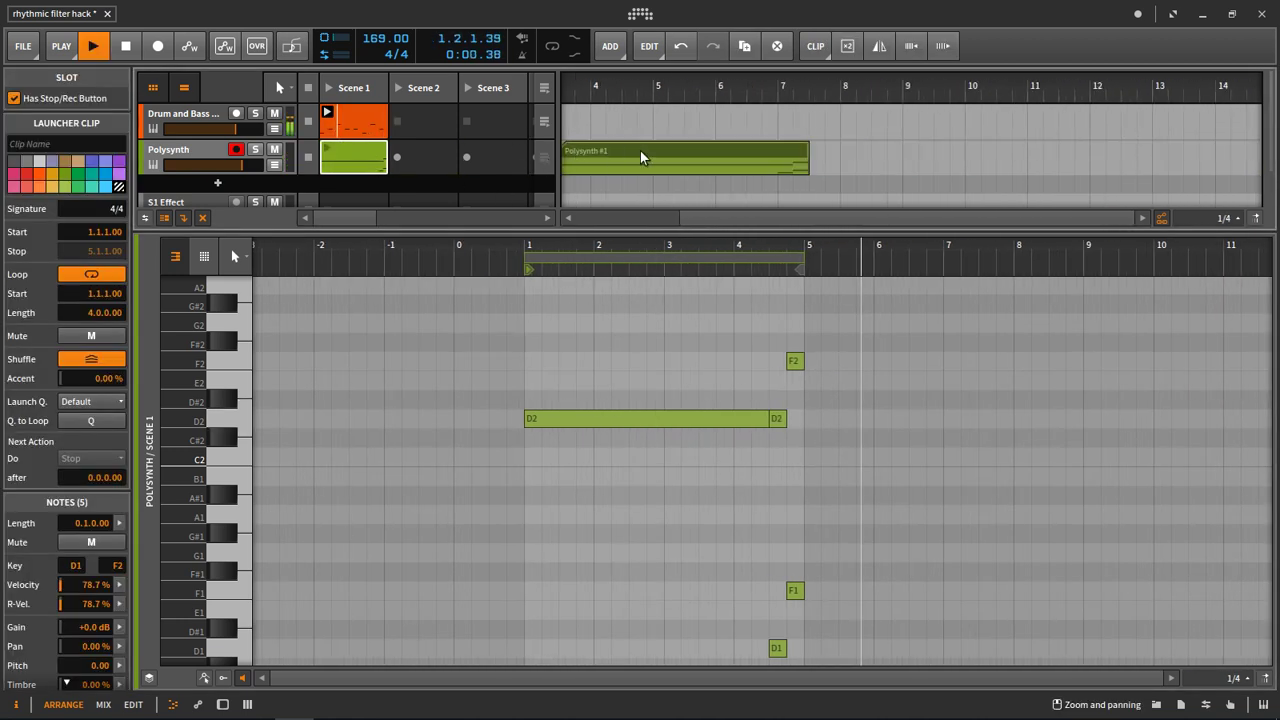
{"action": "left_click_drag", "start_coordinate": [640, 150], "coordinate": [894, 151]}
{"action": "scroll", "coordinate": [871, 146], "scroll_direction": "down", "scroll_amount": 3}
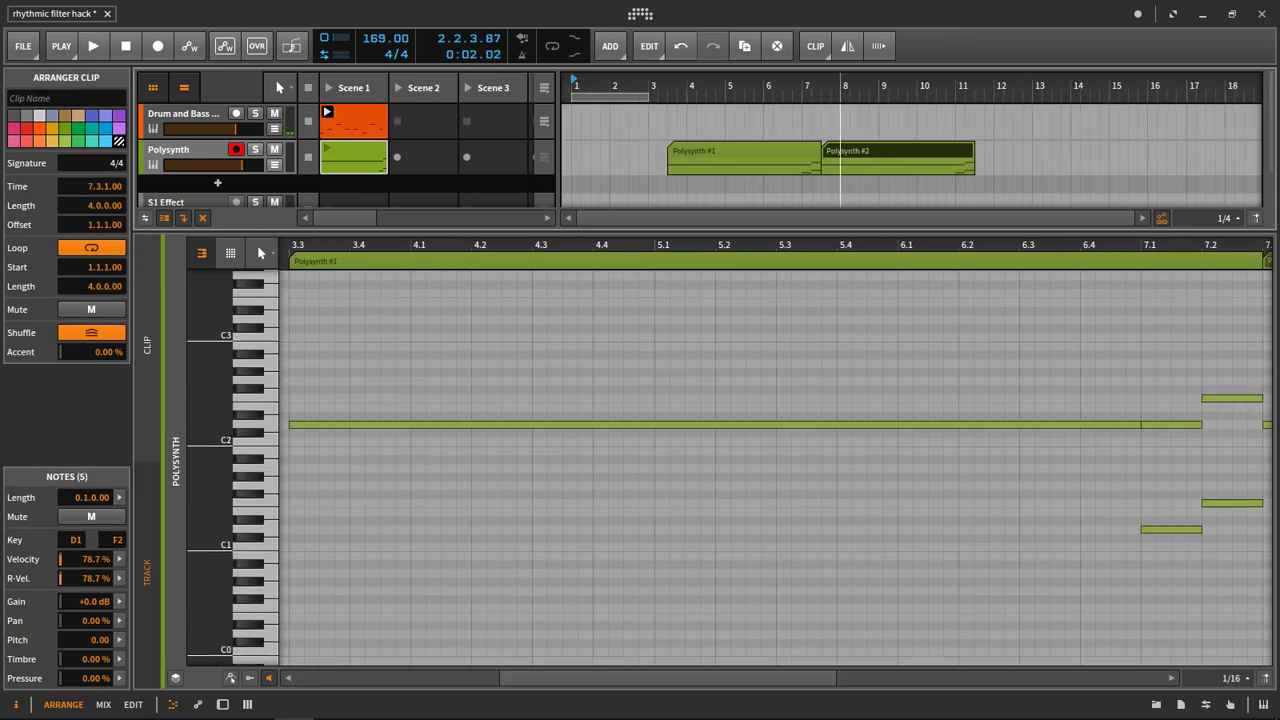
- Move the two arranger clips to start at bars 1 and 5, and play the arrangement from the beginning
{"action": "scroll", "coordinate": [840, 150], "scroll_direction": "down", "scroll_amount": 1}
{"action": "left_click_drag", "start_coordinate": [725, 150], "coordinate": [634, 150]}
{"action": "left_click_drag", "start_coordinate": [830, 150], "coordinate": [739, 152]}
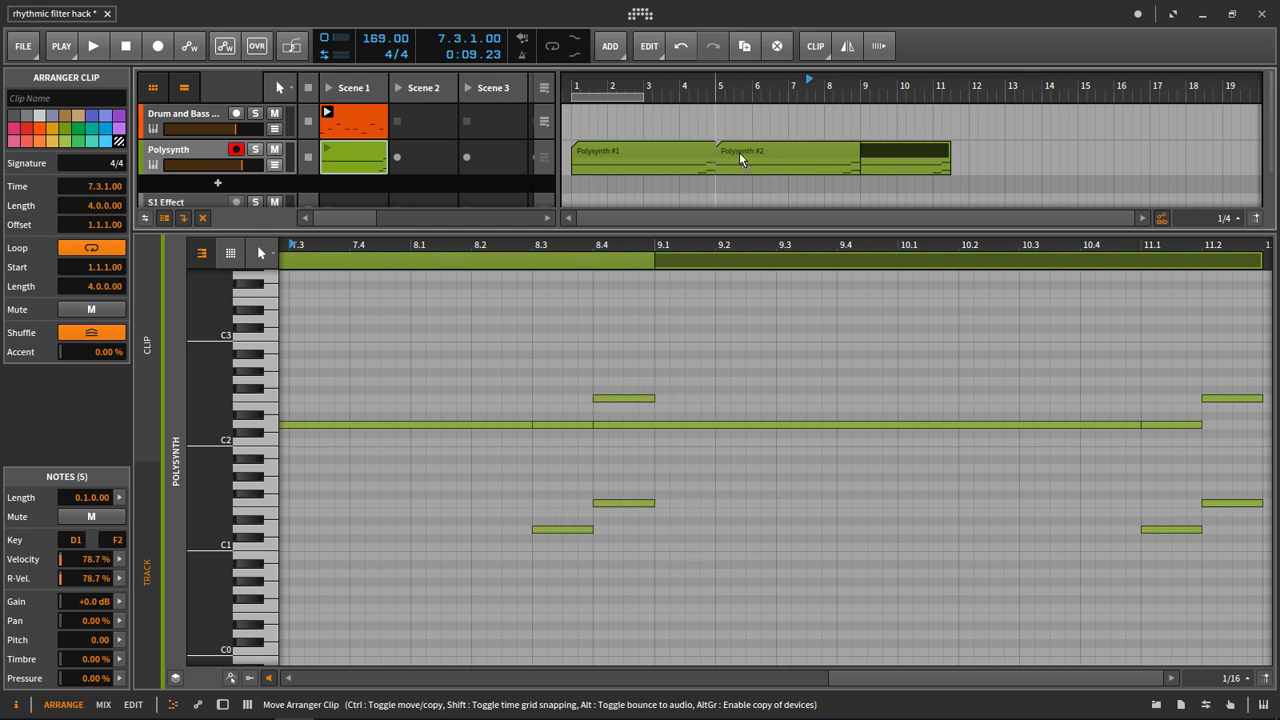
{"action": "left_click", "coordinate": [584, 88]}
{"action": "key", "text": "space"}
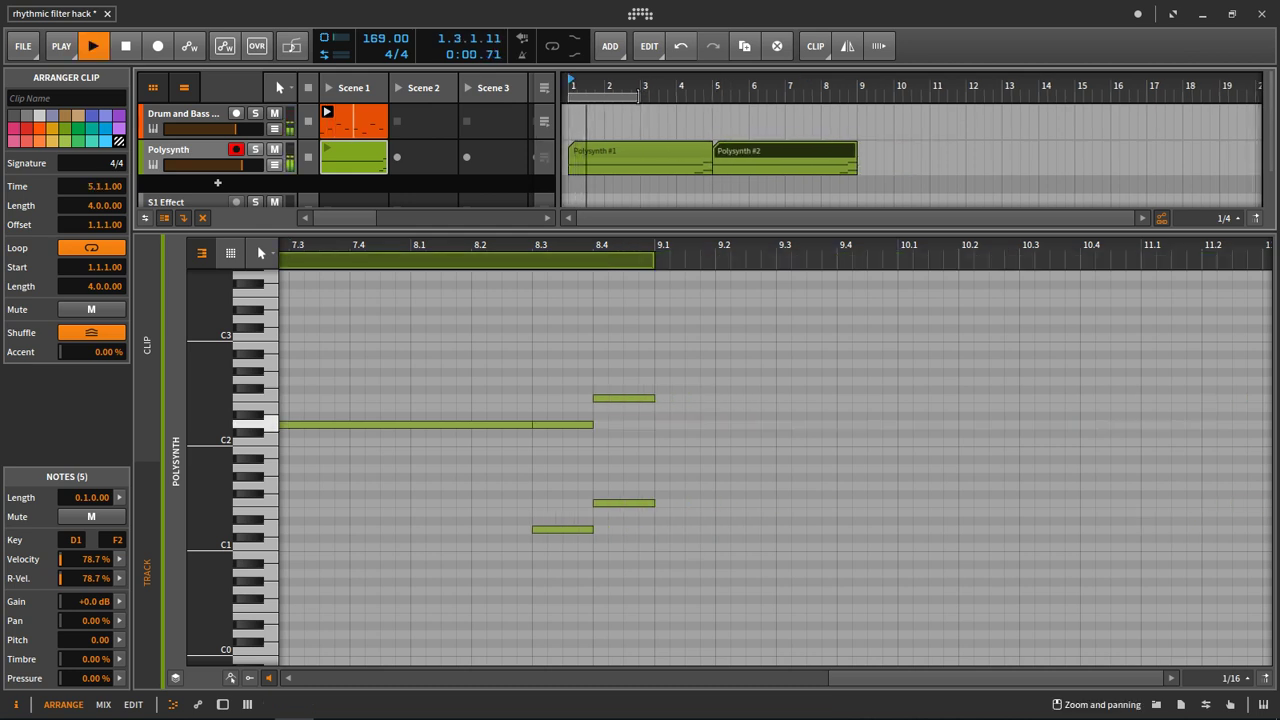
- Extend the arranger loop range to bar 9 and consolidate the two Polysynth clips into one 8-bar clip
{"action": "left_click_drag", "start_coordinate": [640, 95], "coordinate": [836, 95]}
{"action": "left_click", "coordinate": [761, 147]}
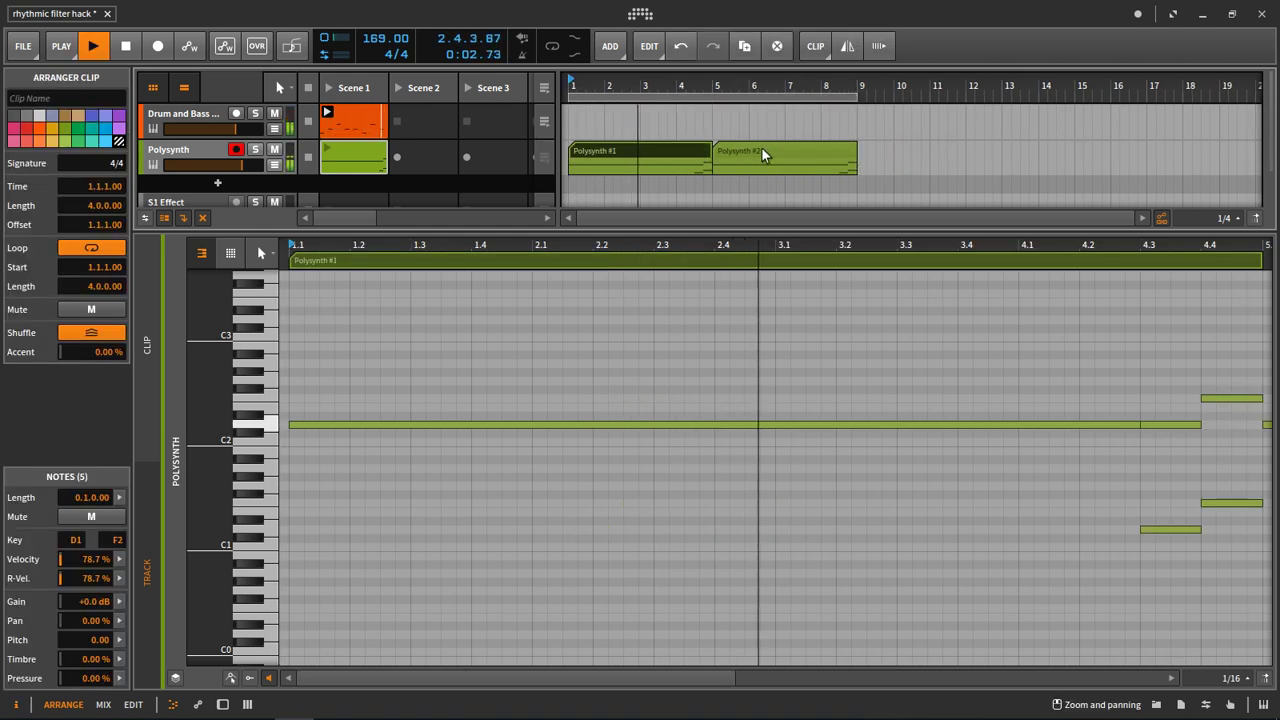
{"action": "key", "text": "ctrl+j"}
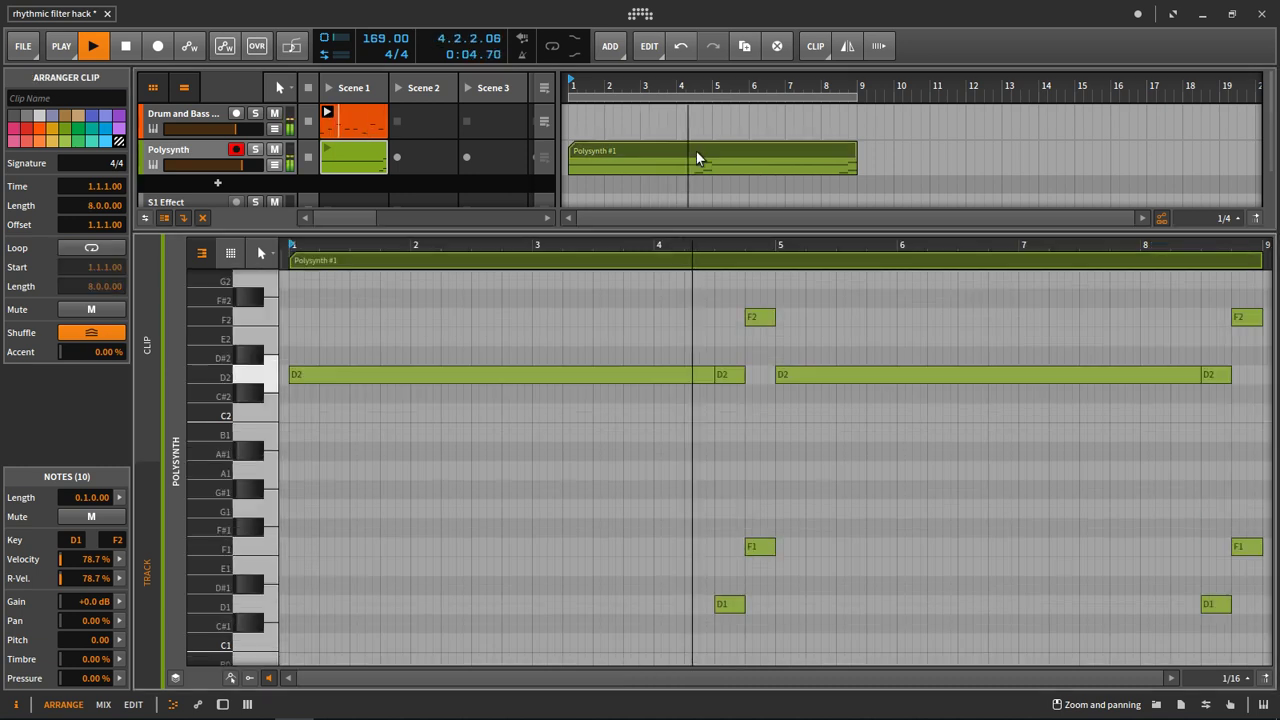
- Add a one-beat G2 note at 5.1 and an F2 note of length 0.3.0.00 at 5.2, and audition the arrangement
{"action": "scroll", "coordinate": [808, 350], "scroll_direction": "up", "scroll_amount": 2}
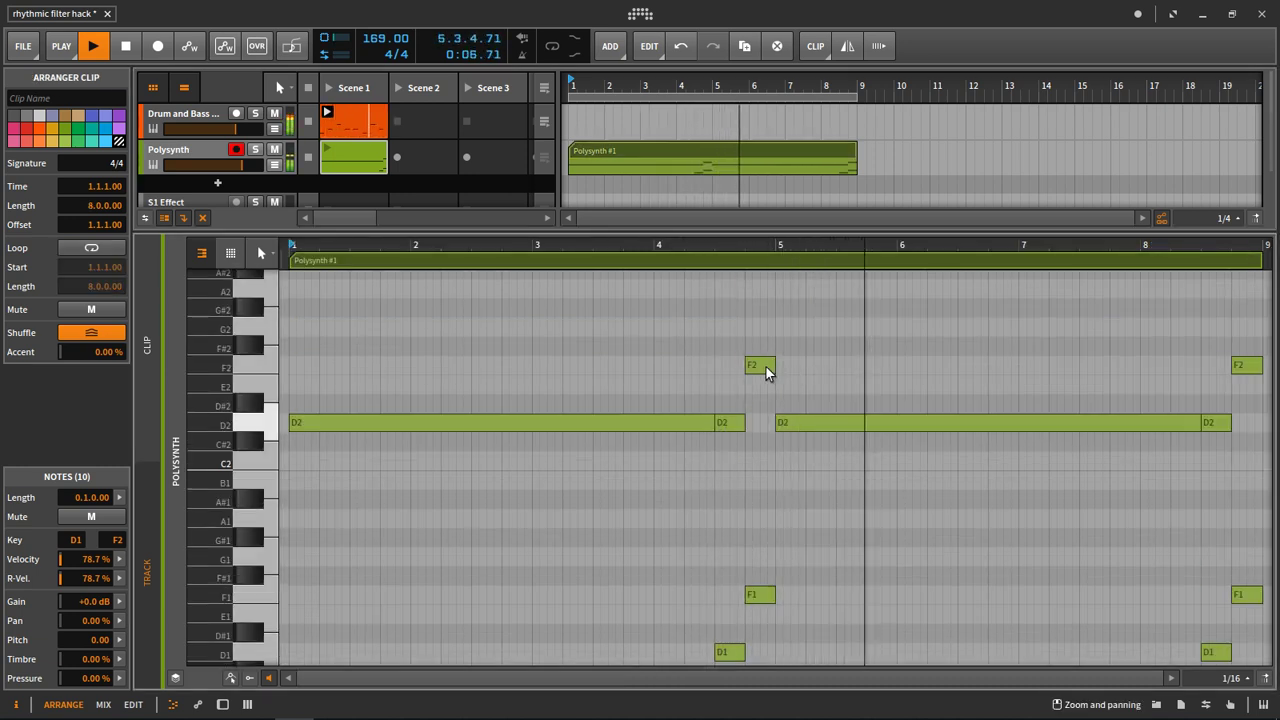
{"action": "left_click_drag", "start_coordinate": [766, 368], "coordinate": [897, 366]}
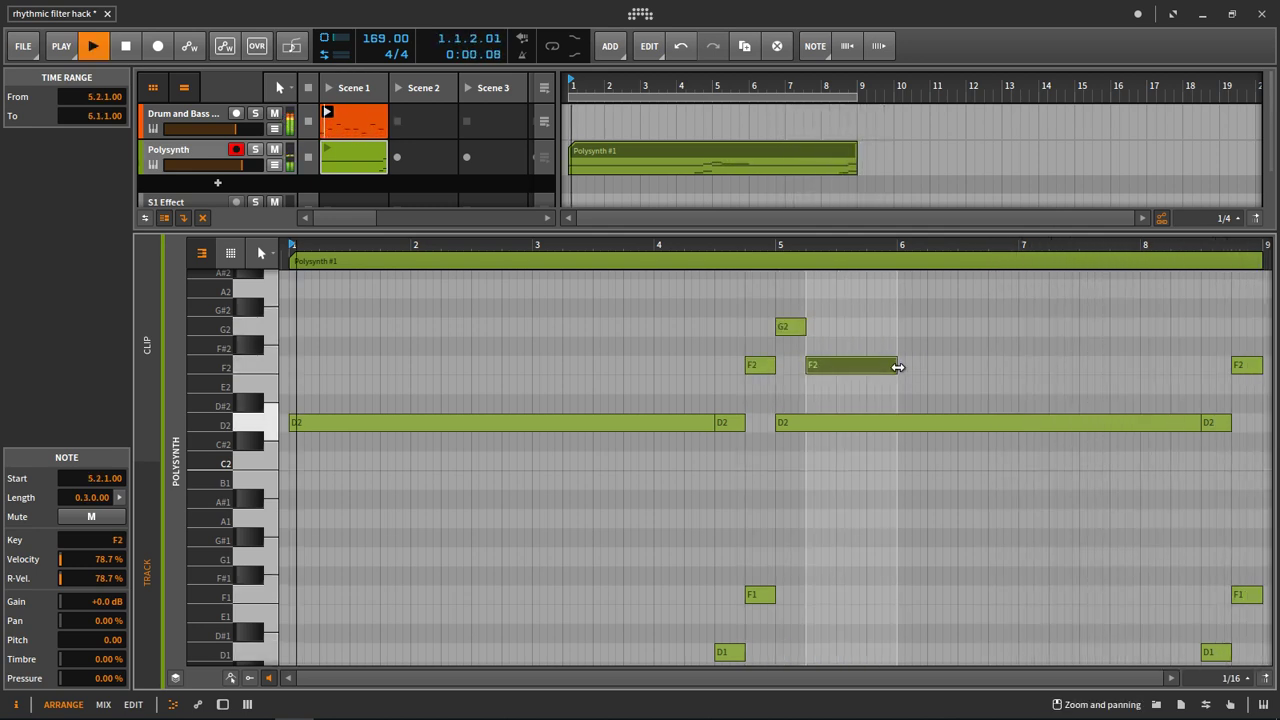
{"action": "scroll", "coordinate": [795, 340], "scroll_direction": "down", "scroll_amount": 3}
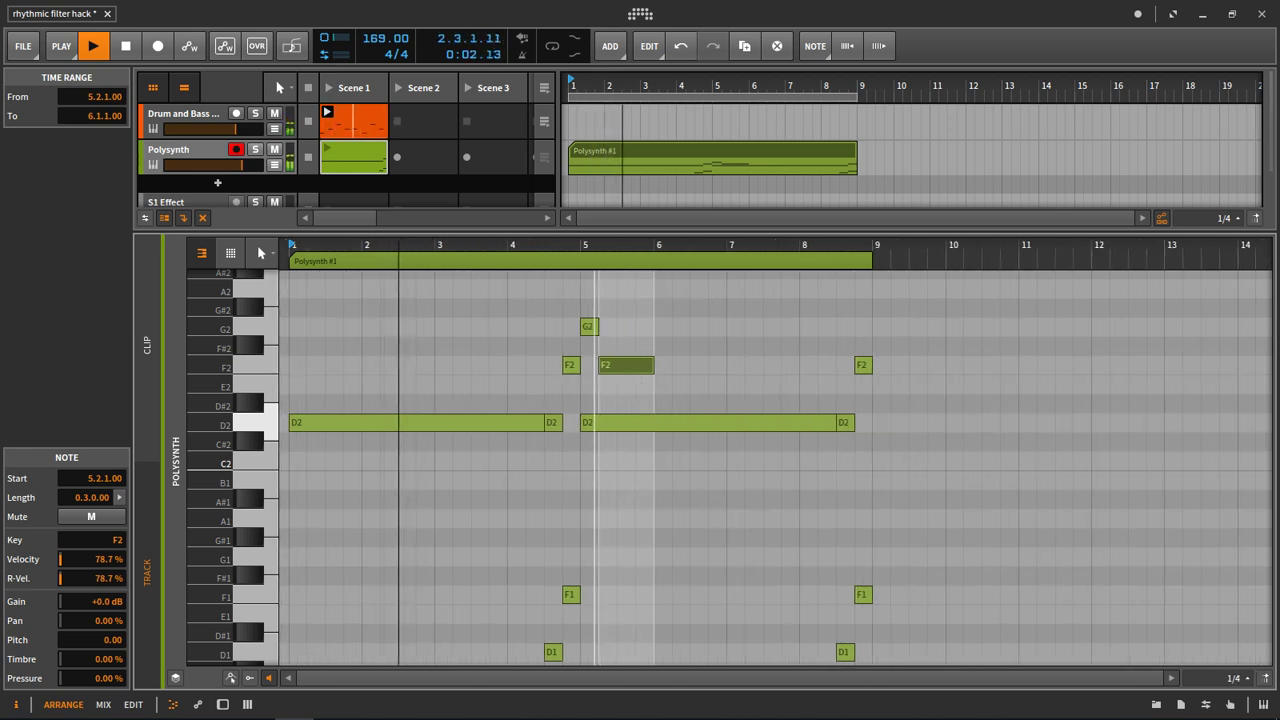
{"action": "scroll", "coordinate": [795, 340], "scroll_direction": "up", "scroll_amount": 2}
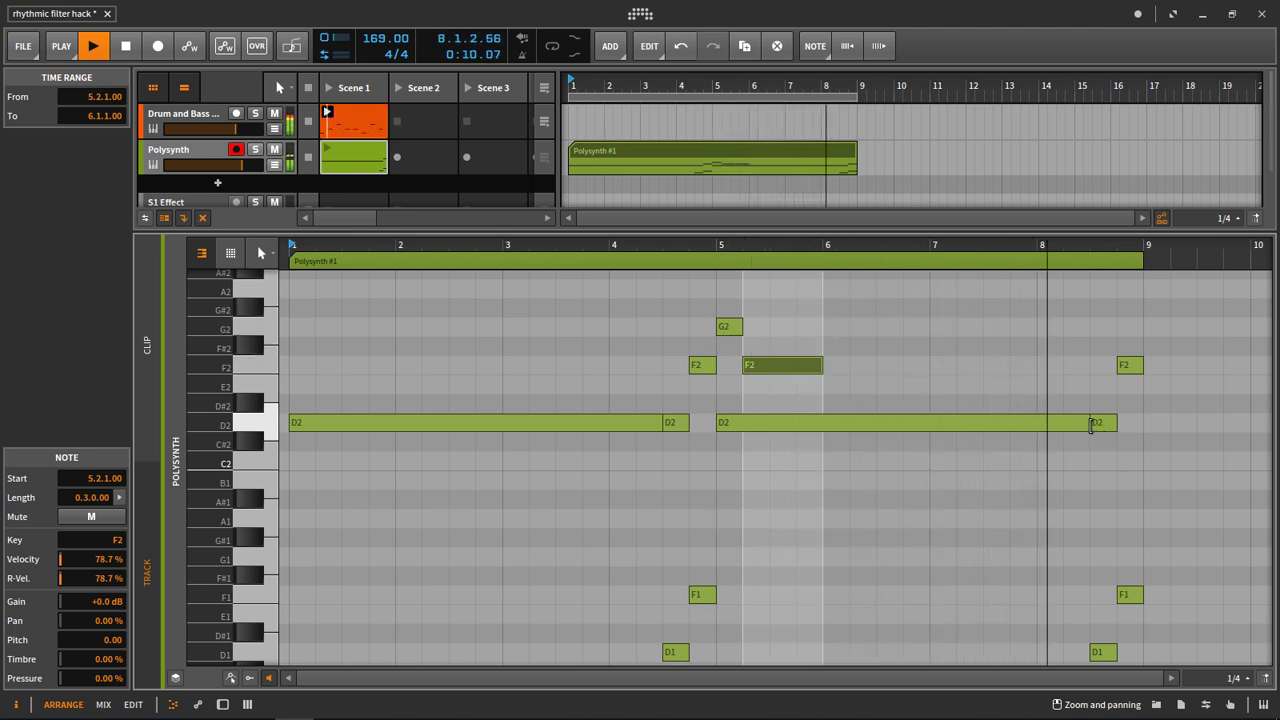
{"action": "key", "text": "space"}
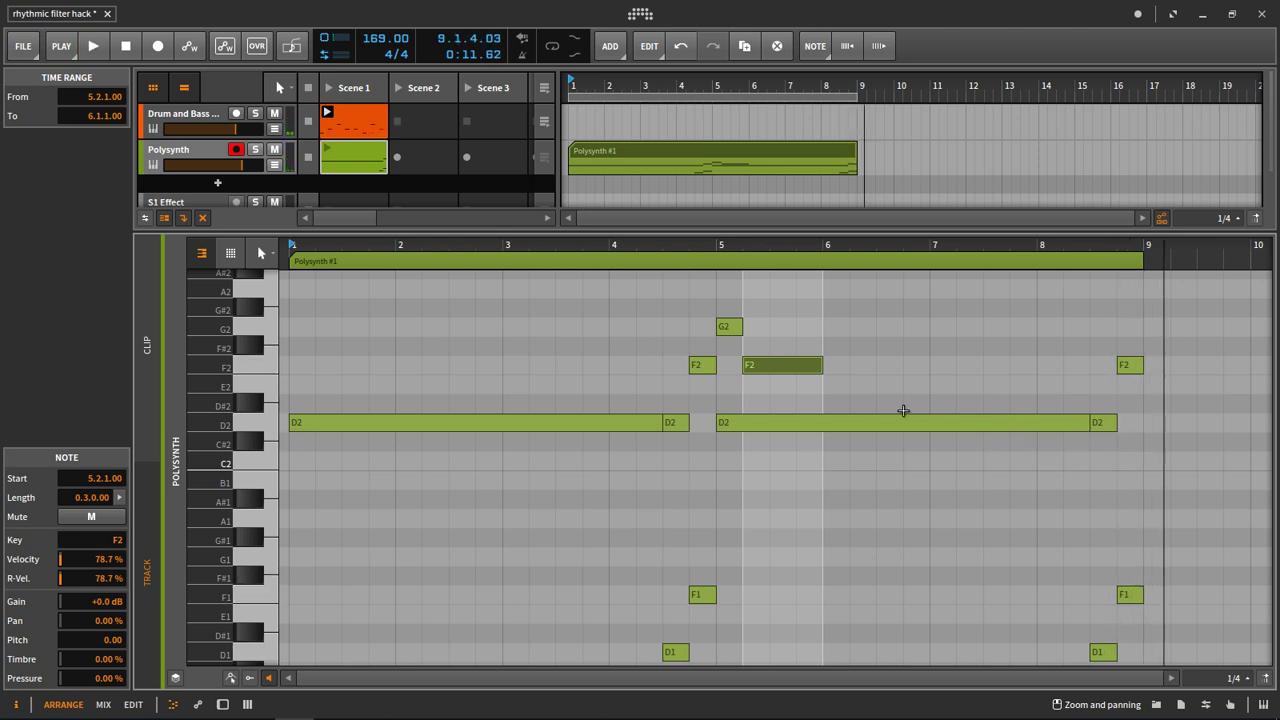
- Try a B2 note of length 0.3.0.00 at 3.1 in the Polysynth arranger clip
{"action": "scroll", "coordinate": [797, 256], "scroll_direction": "down", "scroll_amount": 5}
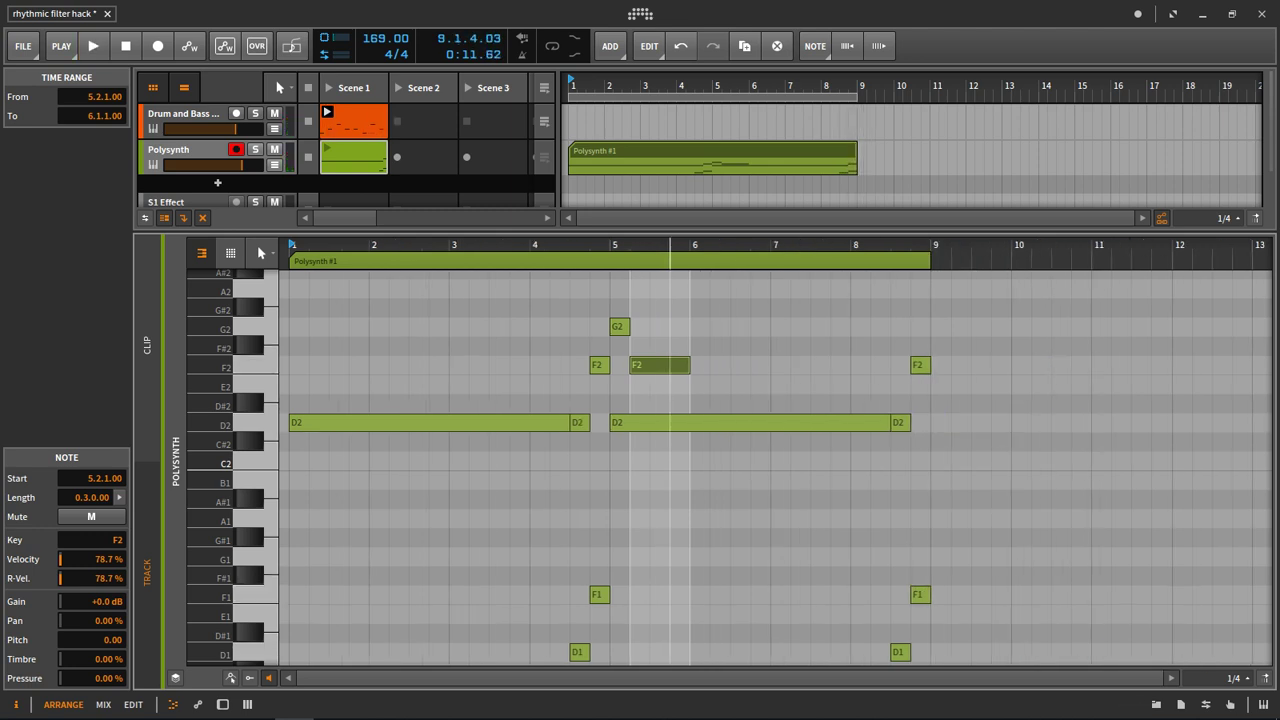
{"action": "double_click", "coordinate": [180, 152]}
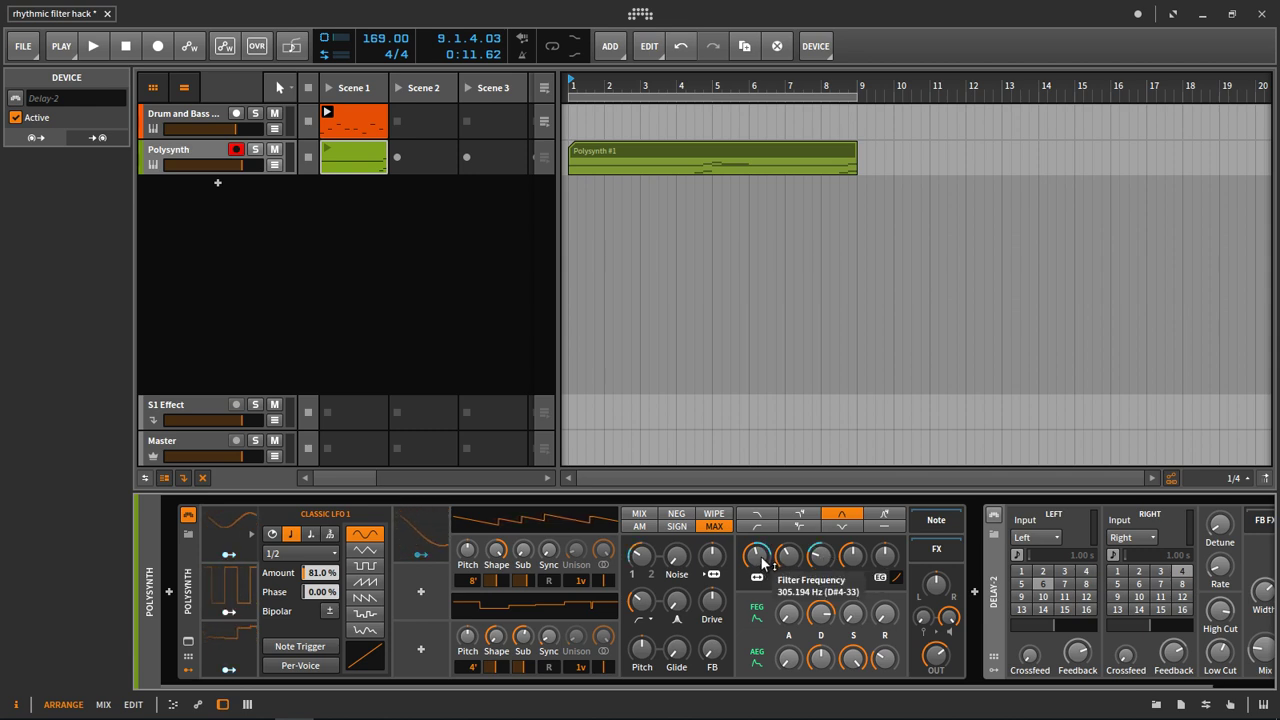
{"action": "left_click", "coordinate": [671, 162]}
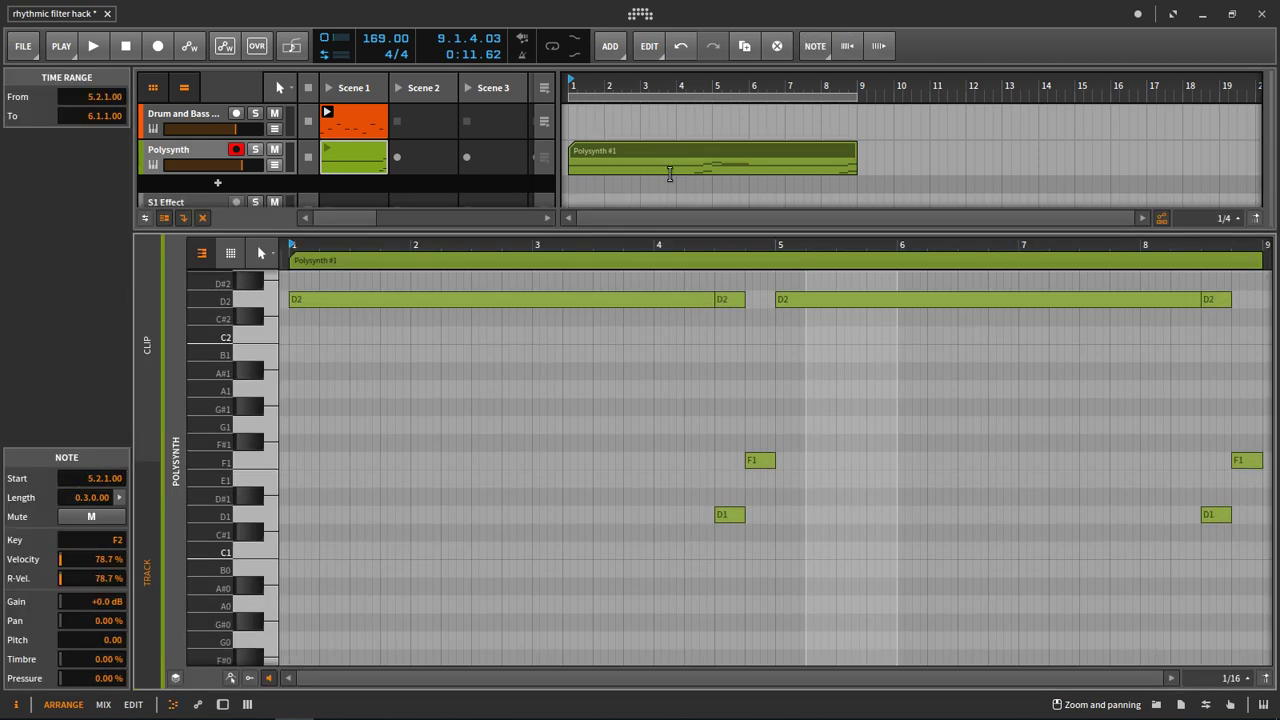
{"action": "scroll", "coordinate": [717, 480], "scroll_direction": "up", "scroll_amount": 2}
{"action": "scroll", "coordinate": [708, 480], "scroll_direction": "down", "scroll_amount": 2}
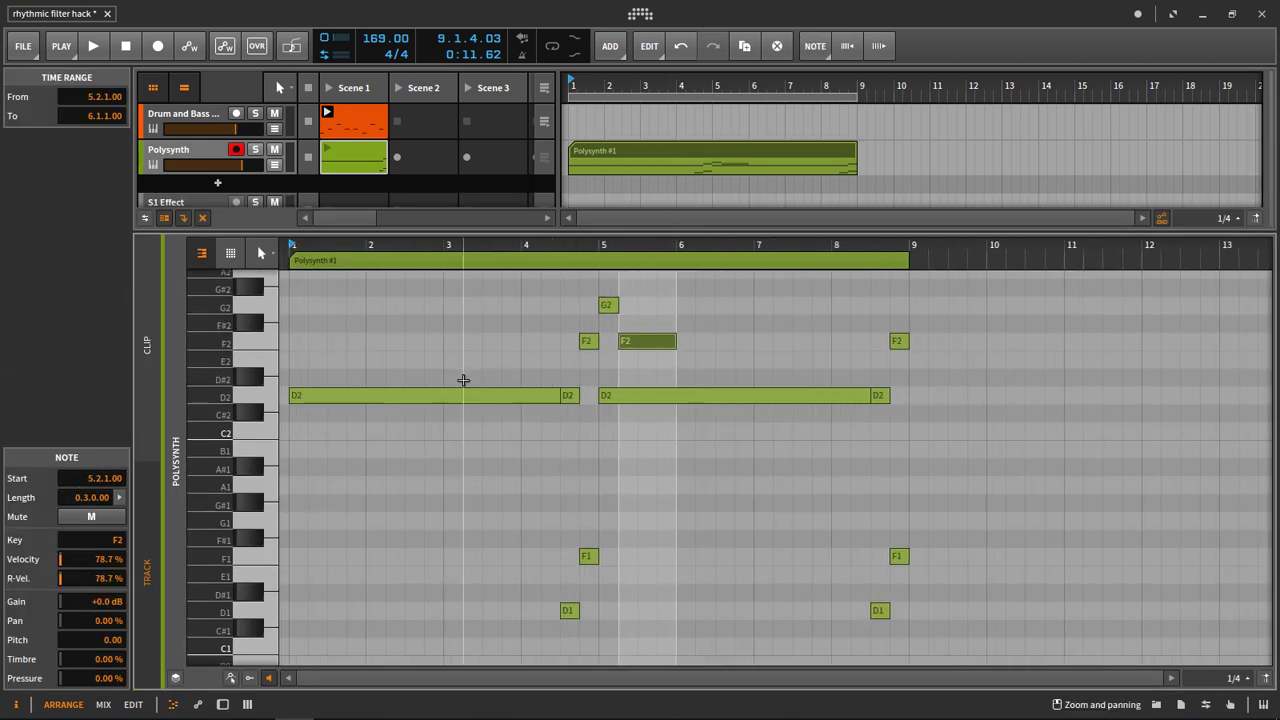
{"action": "scroll", "coordinate": [460, 381], "scroll_direction": "up", "scroll_amount": 2}
{"action": "double_click", "coordinate": [449, 331]}
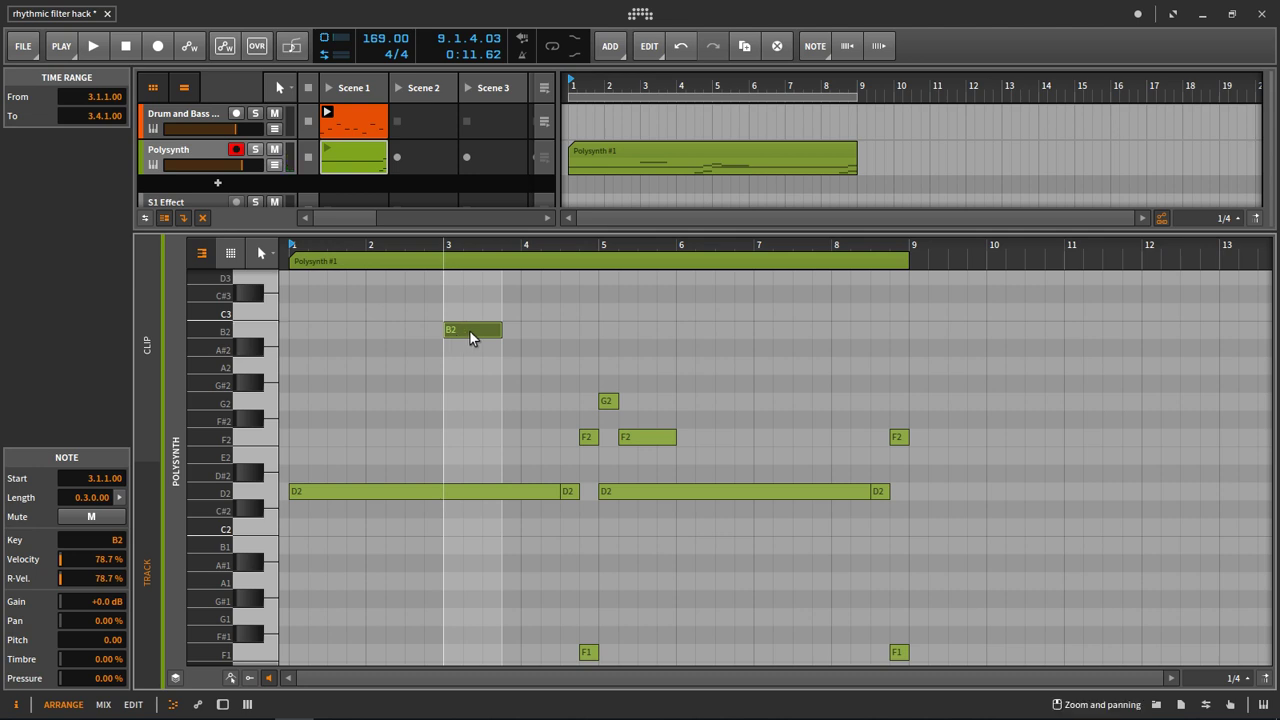
{"action": "double_click", "coordinate": [469, 330]}
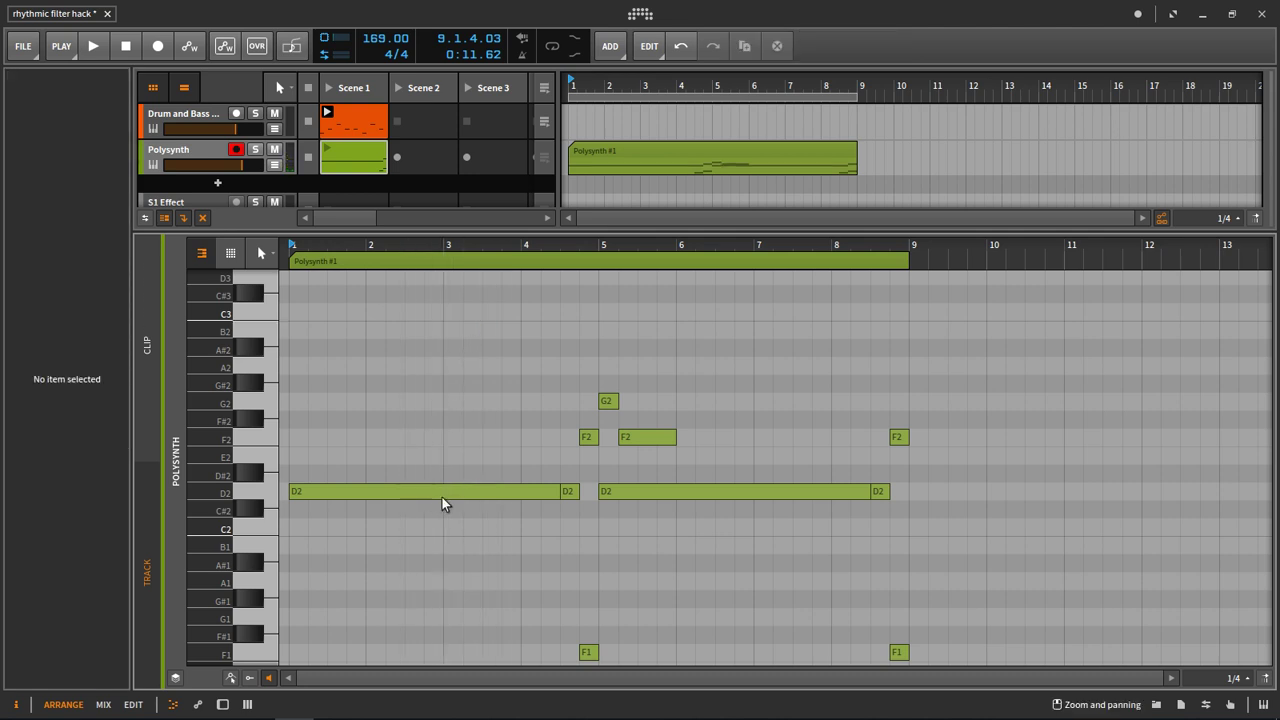
- Show the Polysynth track's devices and add a Macro modulator to the synth
{"action": "scroll", "coordinate": [443, 494], "scroll_direction": "down", "scroll_amount": 1}
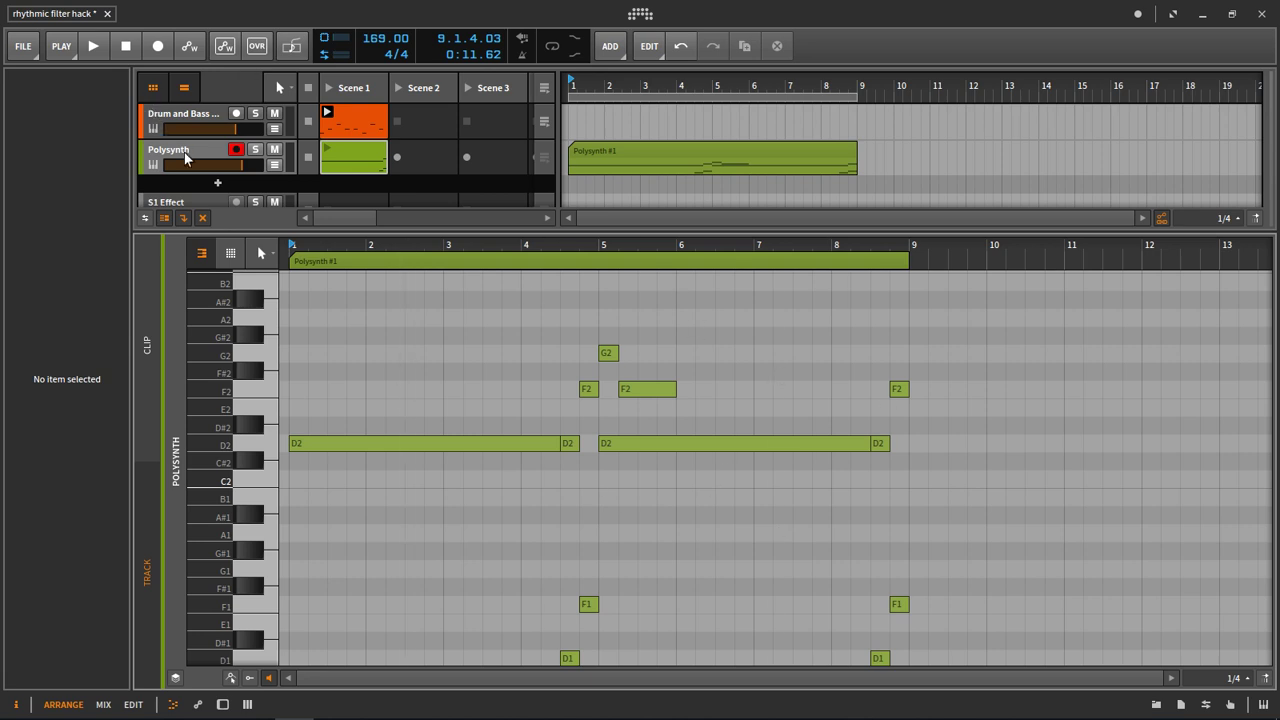
{"action": "key", "text": "d"}
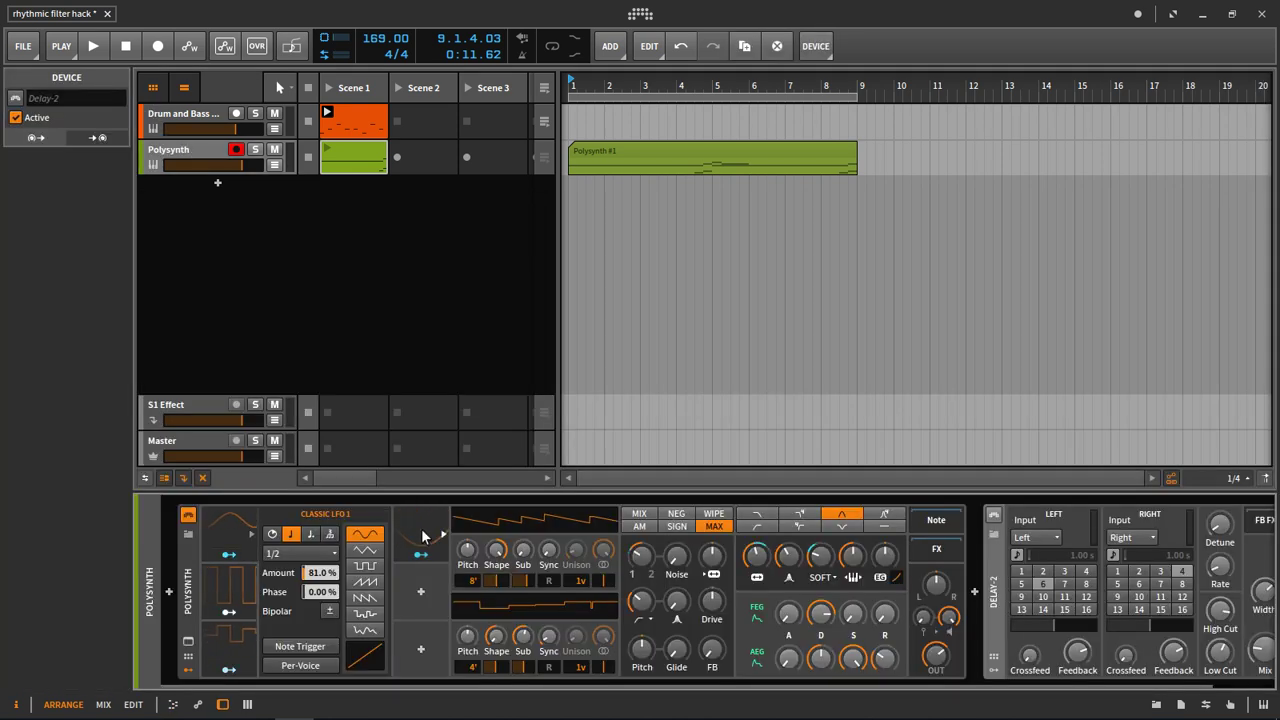
{"action": "left_click", "coordinate": [225, 612]}
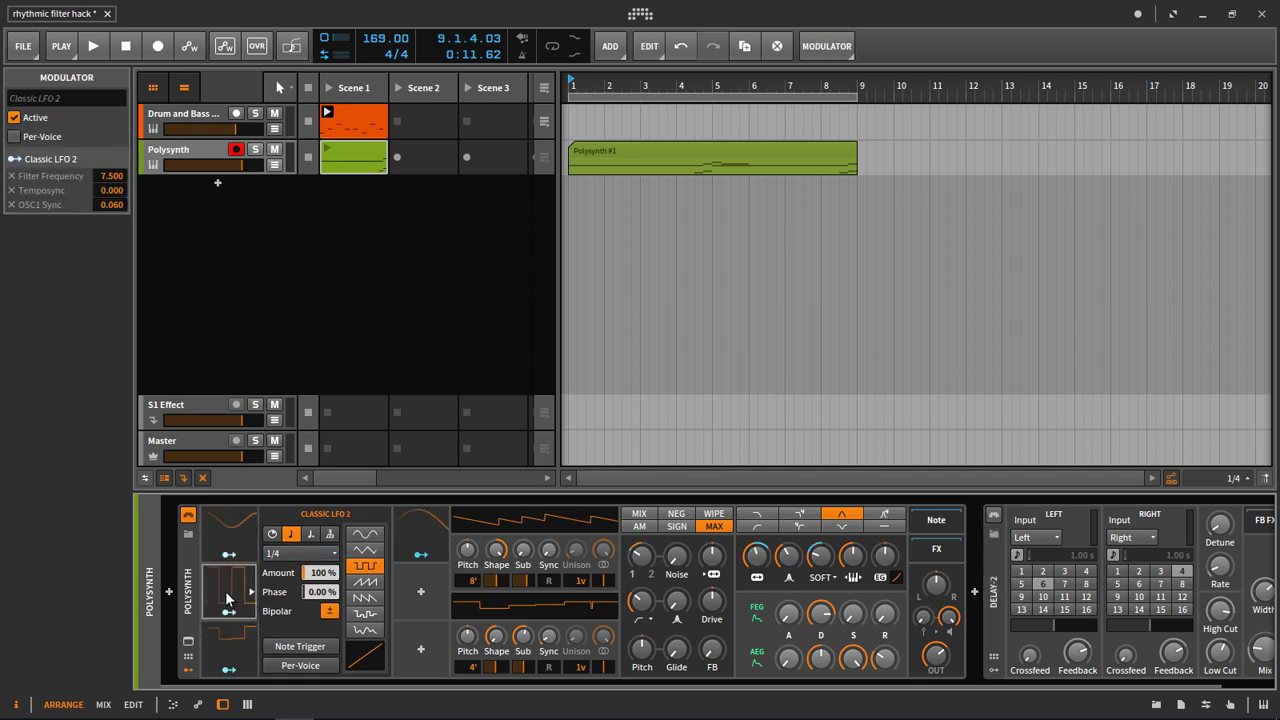
{"action": "left_click", "coordinate": [421, 594]}
{"action": "type", "text": "macro"}
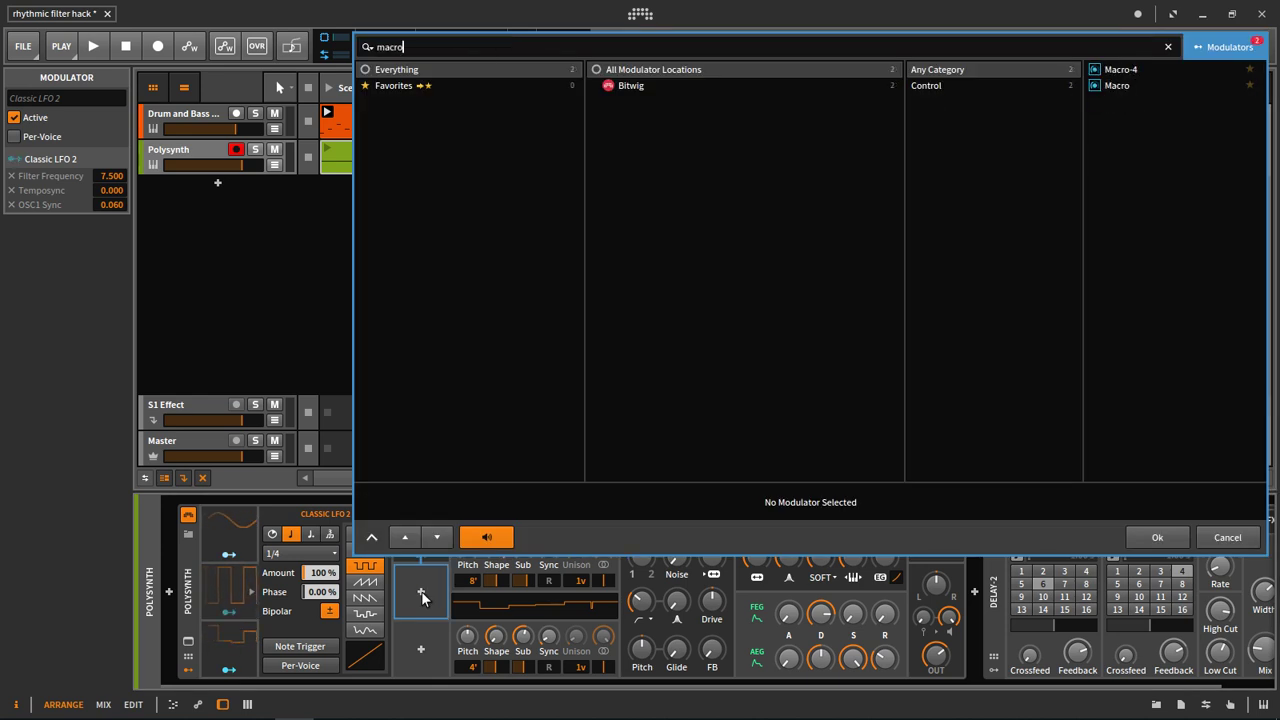
{"action": "double_click", "coordinate": [1103, 84]}
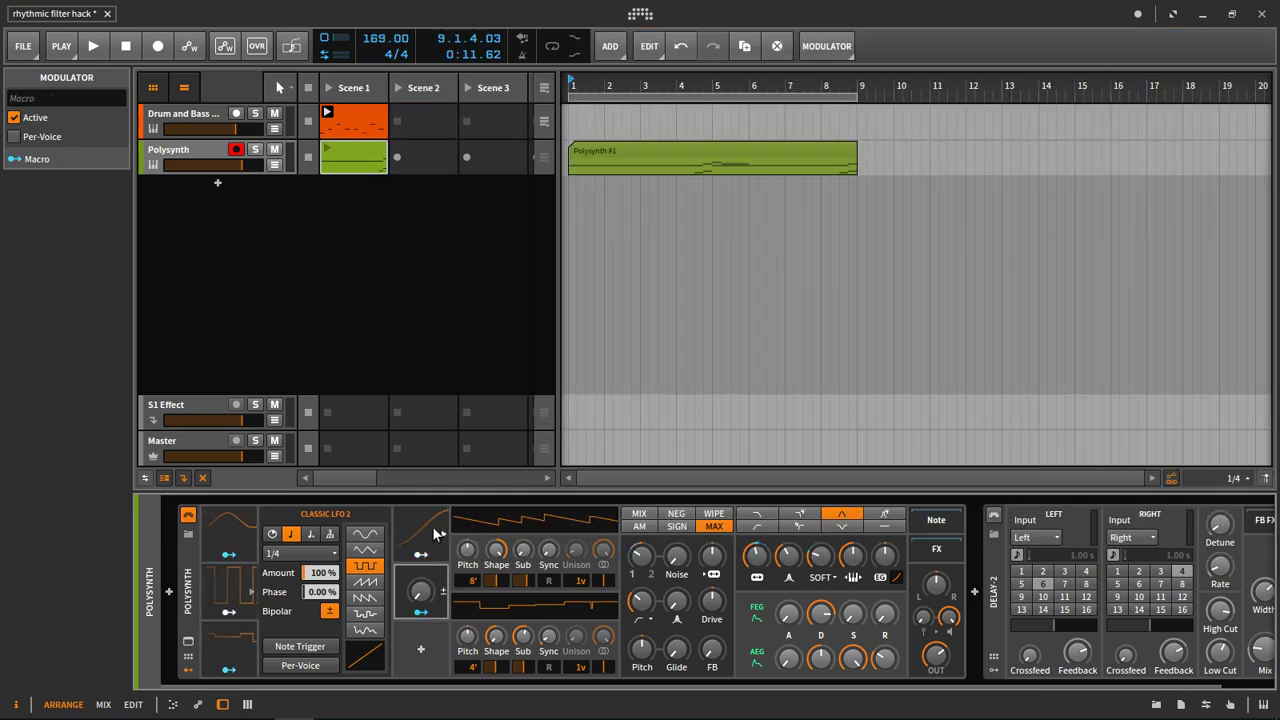
- Map the macro to the Temposync of Classic LFO 1 at 1.500 and Classic LFO 2 at 2.000, and sweep it during playback
{"action": "left_click", "coordinate": [224, 531]}
{"action": "left_click", "coordinate": [421, 612]}
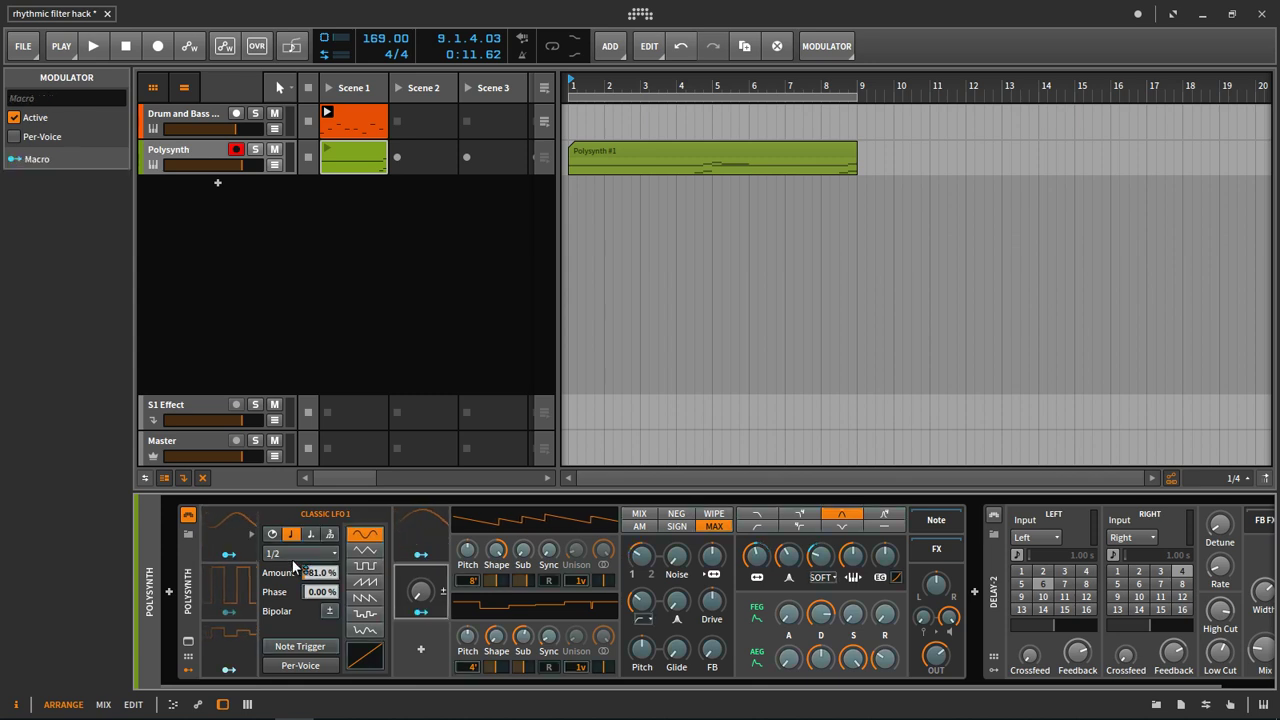
{"action": "left_click_drag", "start_coordinate": [295, 555], "coordinate": [304, 526]}
{"action": "left_click", "coordinate": [234, 588]}
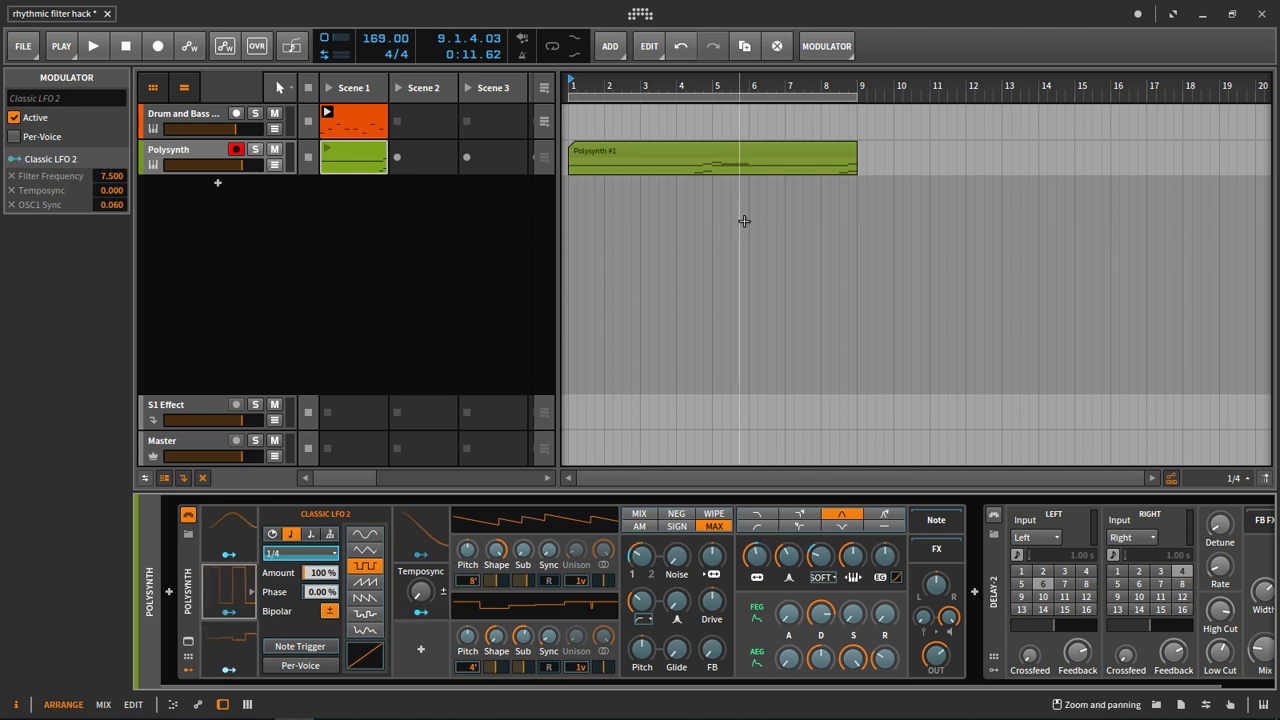
{"action": "key", "text": "space"}
{"action": "left_click", "coordinate": [421, 592]}
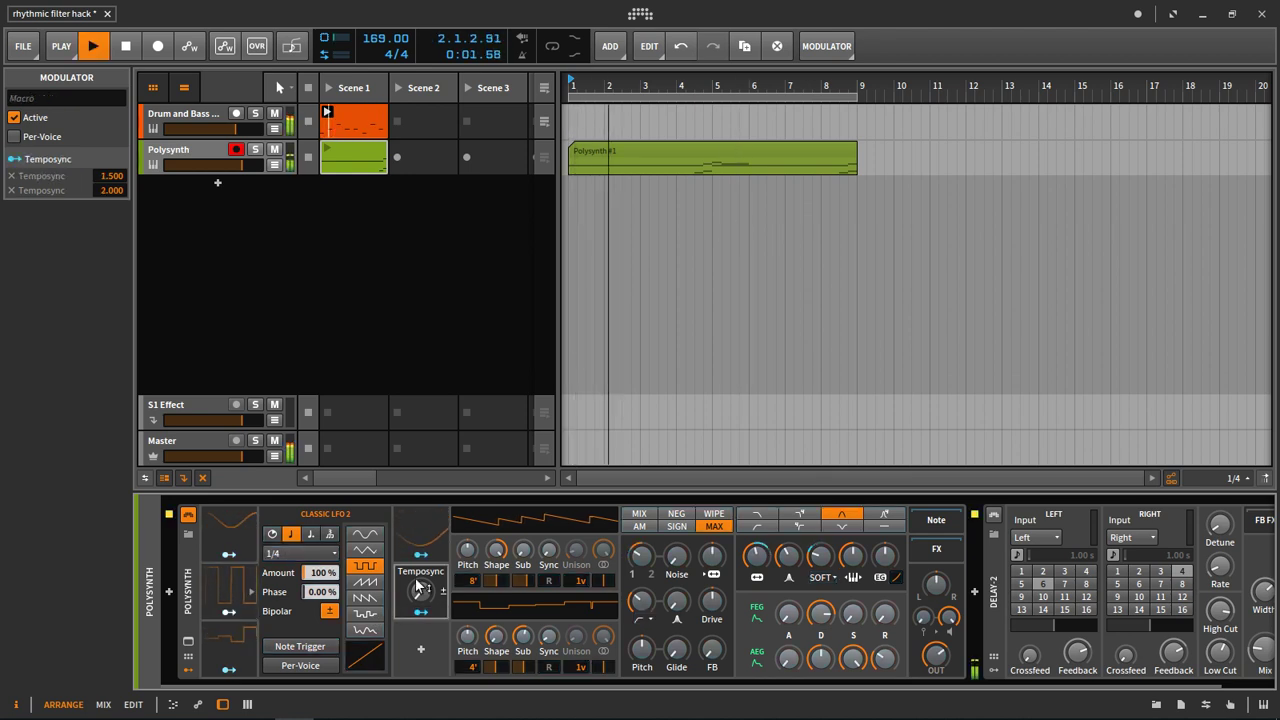
{"action": "left_click_drag", "start_coordinate": [421, 592], "coordinate": [421, 543]}
{"action": "key", "text": "space"}
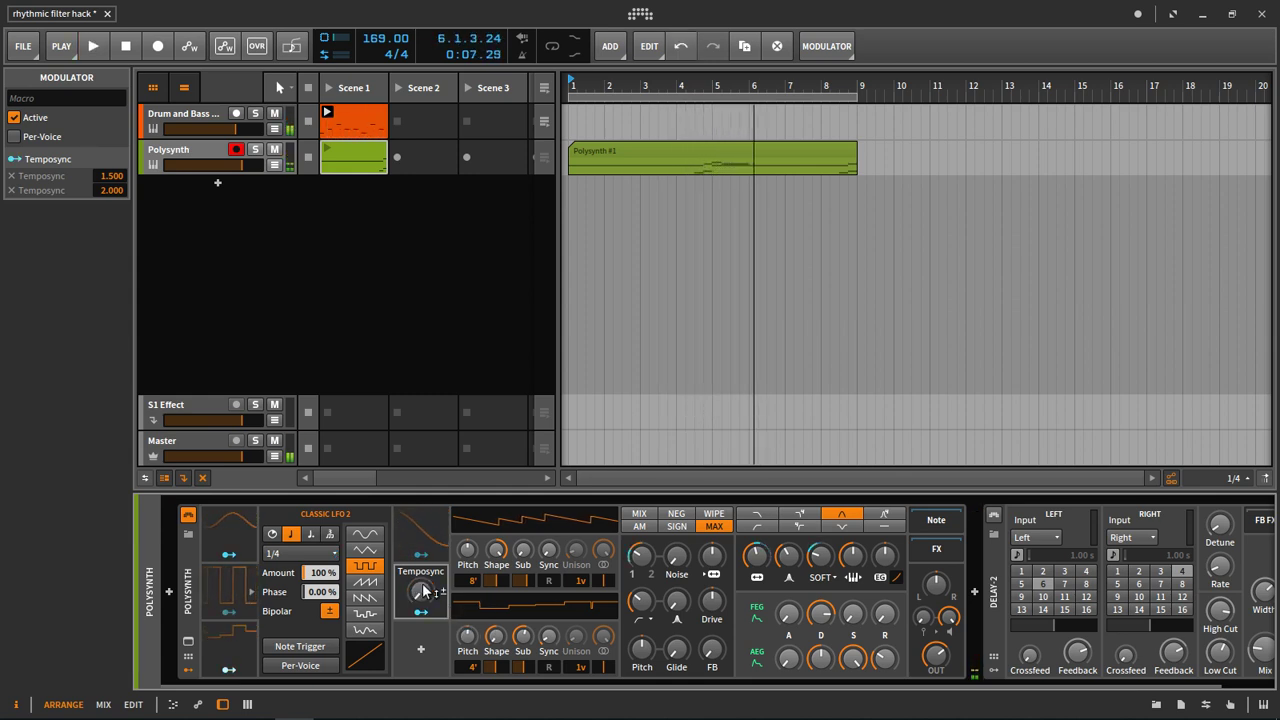
- Replace the macro's Classic LFO 1 Temposync mapping with its Sync Option at 1.650, and sweep the macro during playback
{"action": "left_click", "coordinate": [228, 533]}
{"action": "left_click", "coordinate": [425, 605]}
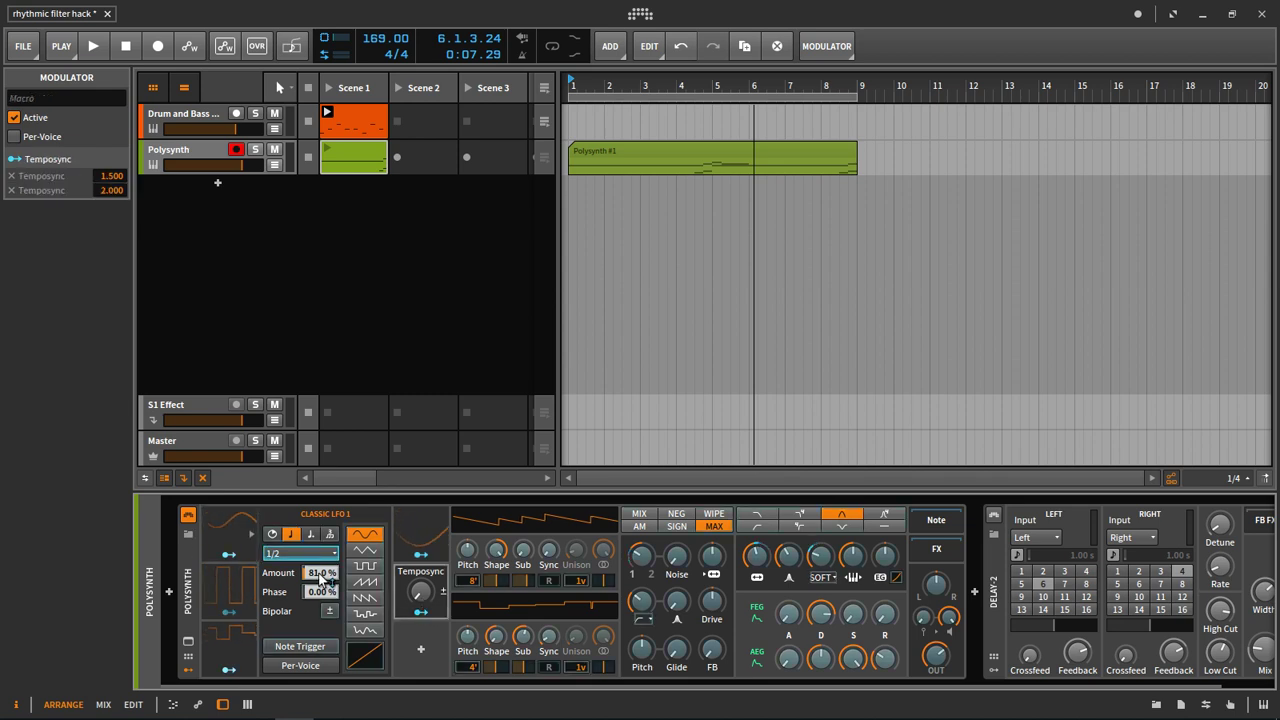
{"action": "left_click_drag", "start_coordinate": [312, 540], "coordinate": [312, 516]}
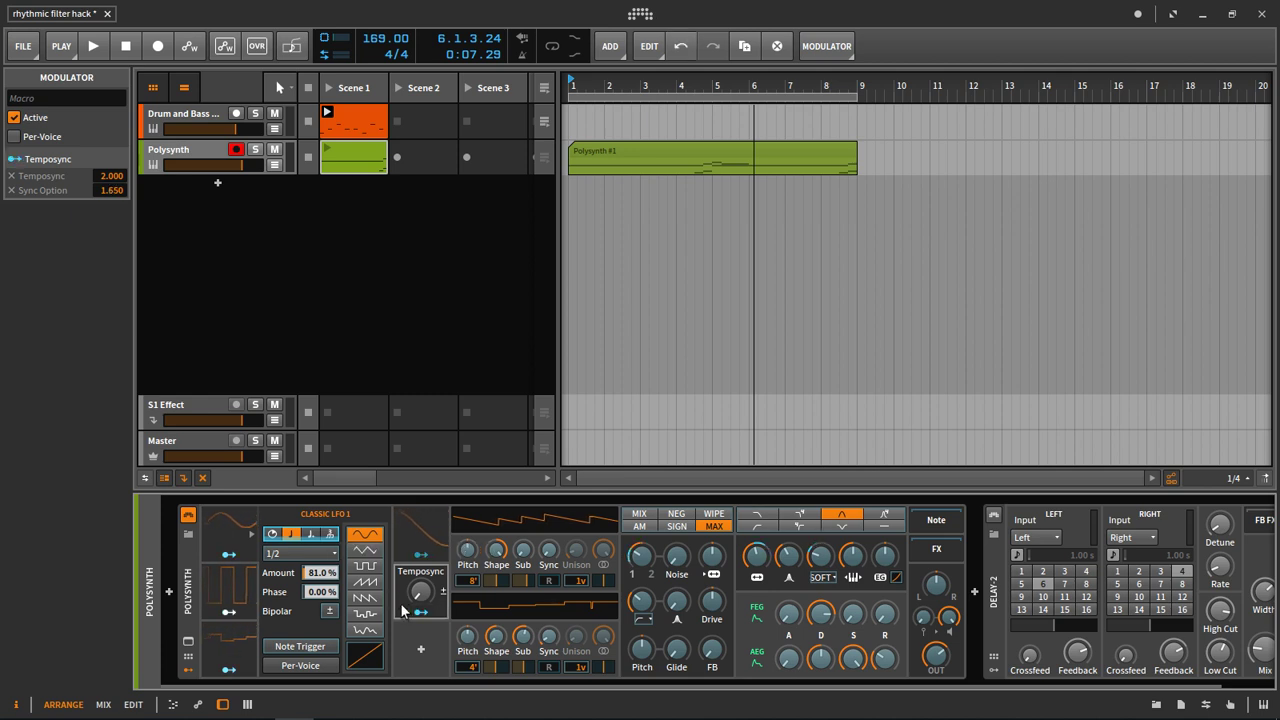
{"action": "left_click", "coordinate": [421, 612]}
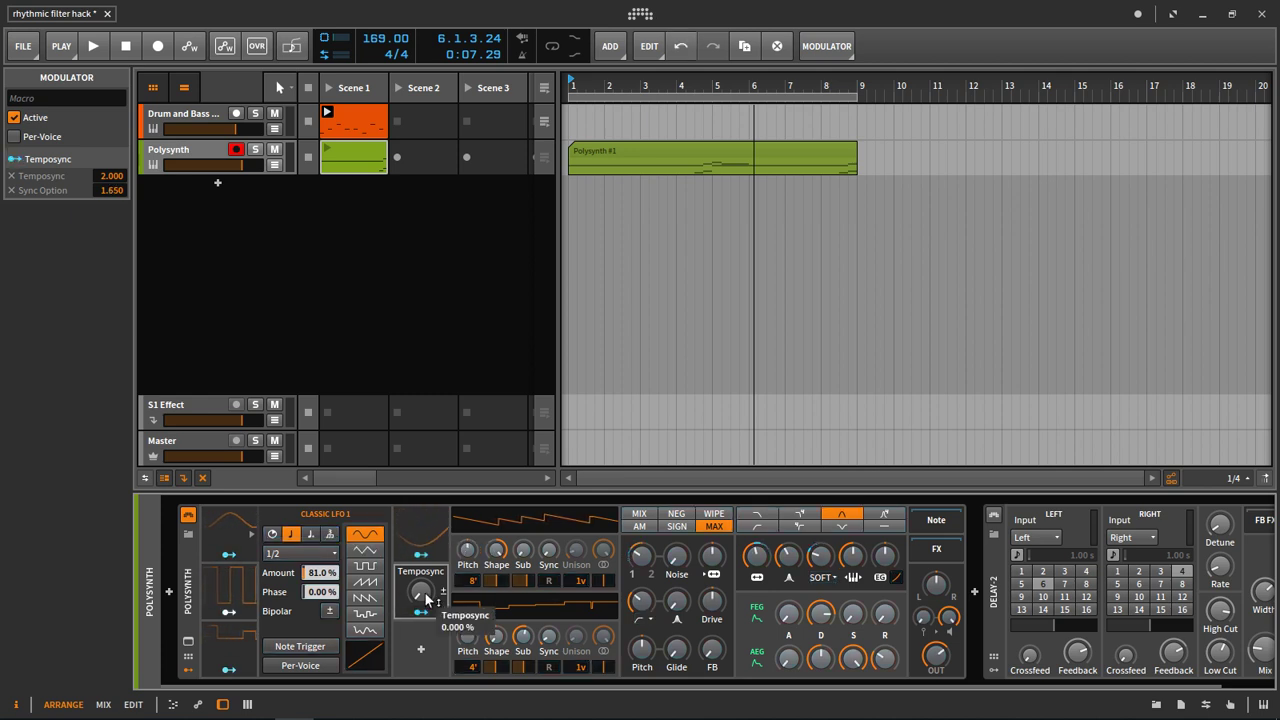
{"action": "key", "text": "space"}
{"action": "left_click_drag", "start_coordinate": [426, 598], "coordinate": [426, 566]}
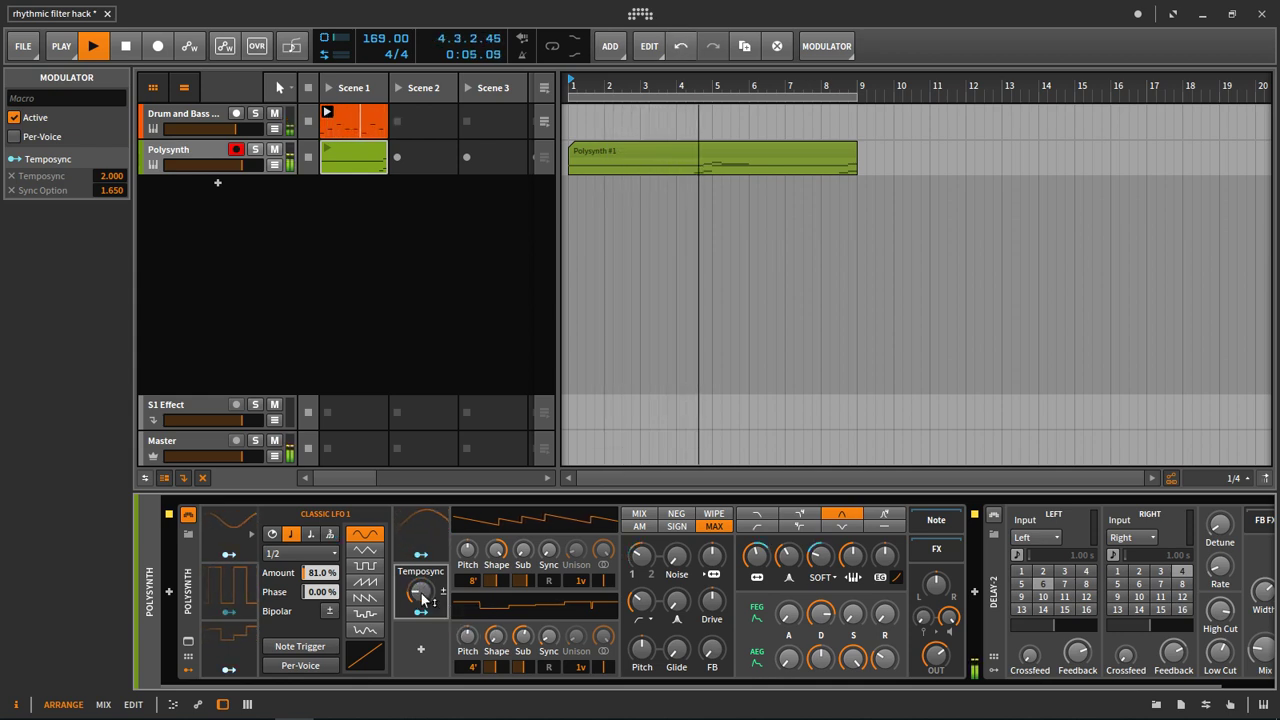
- Remove the Classic LFO 2 Temposync mapping from the macro, and turn the macro up while auditioning
{"action": "left_click", "coordinate": [245, 615]}
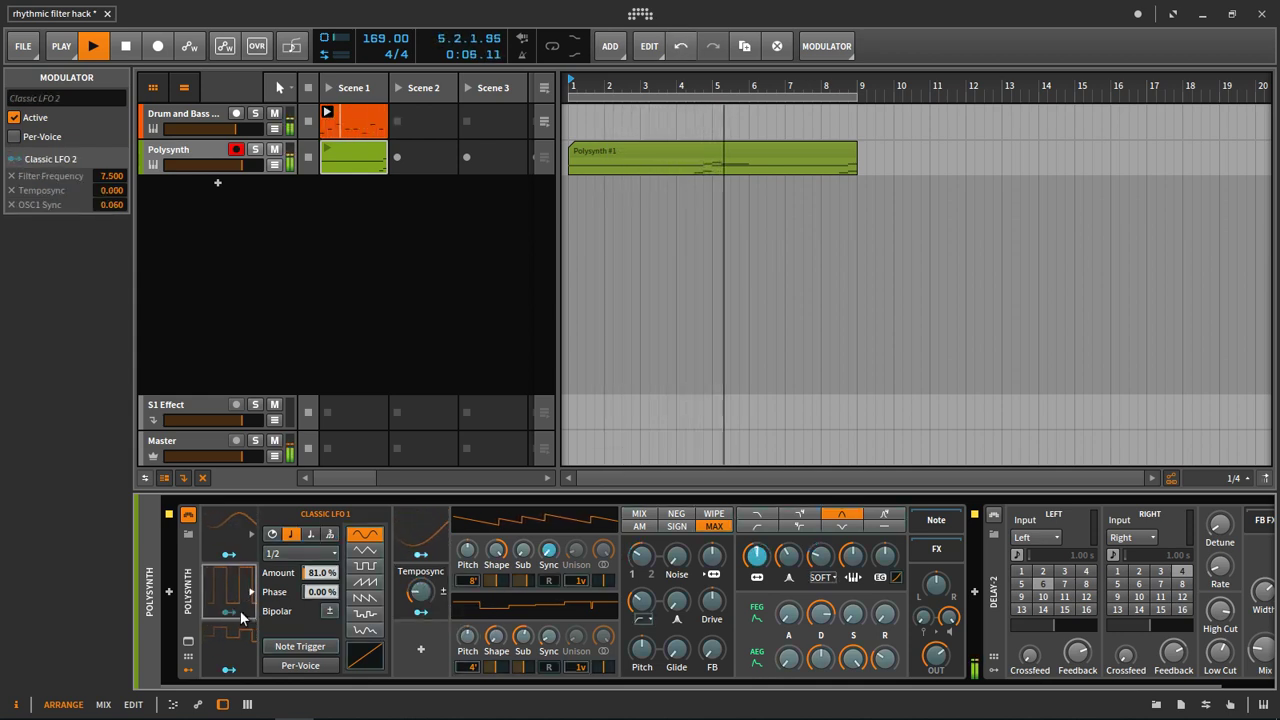
{"action": "left_click", "coordinate": [424, 612]}
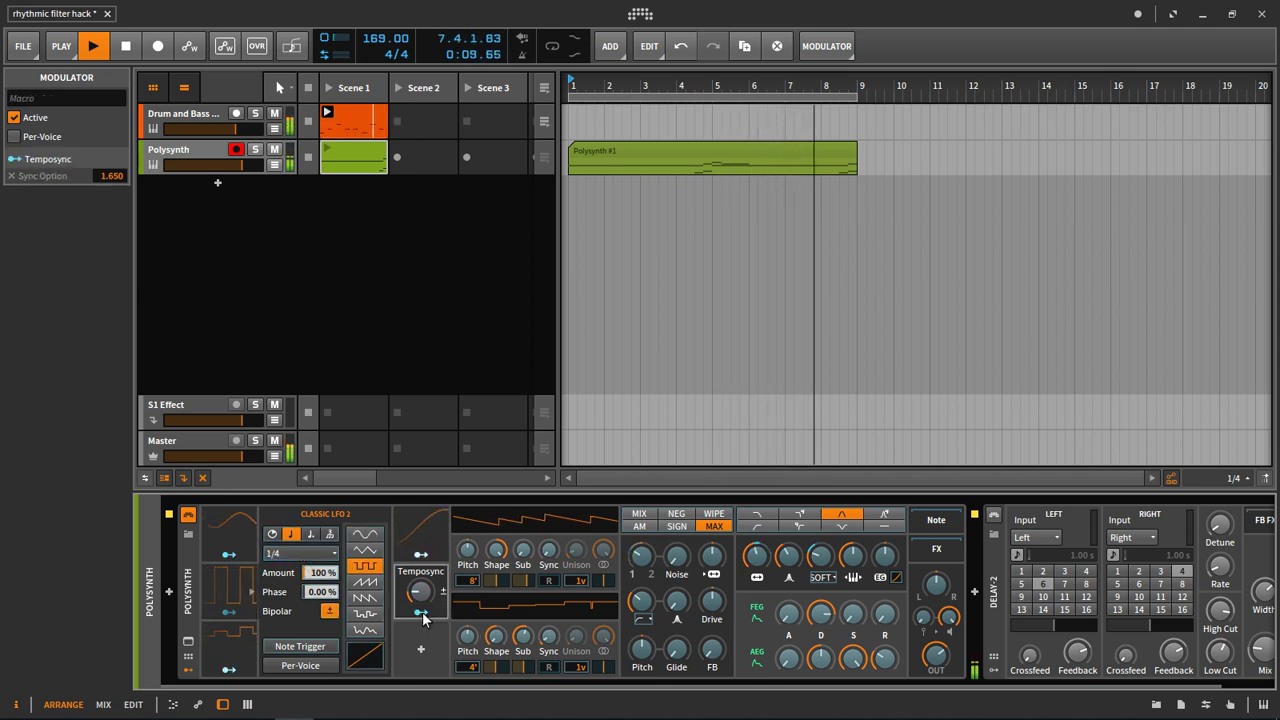
{"action": "mouse_move", "coordinate": [424, 618]}
{"action": "left_mouse_down"}
{"action": "mouse_move", "coordinate": [424, 592]}
{"action": "mouse_move", "coordinate": [424, 631]}
{"action": "mouse_move", "coordinate": [424, 618]}
{"action": "left_mouse_up"}
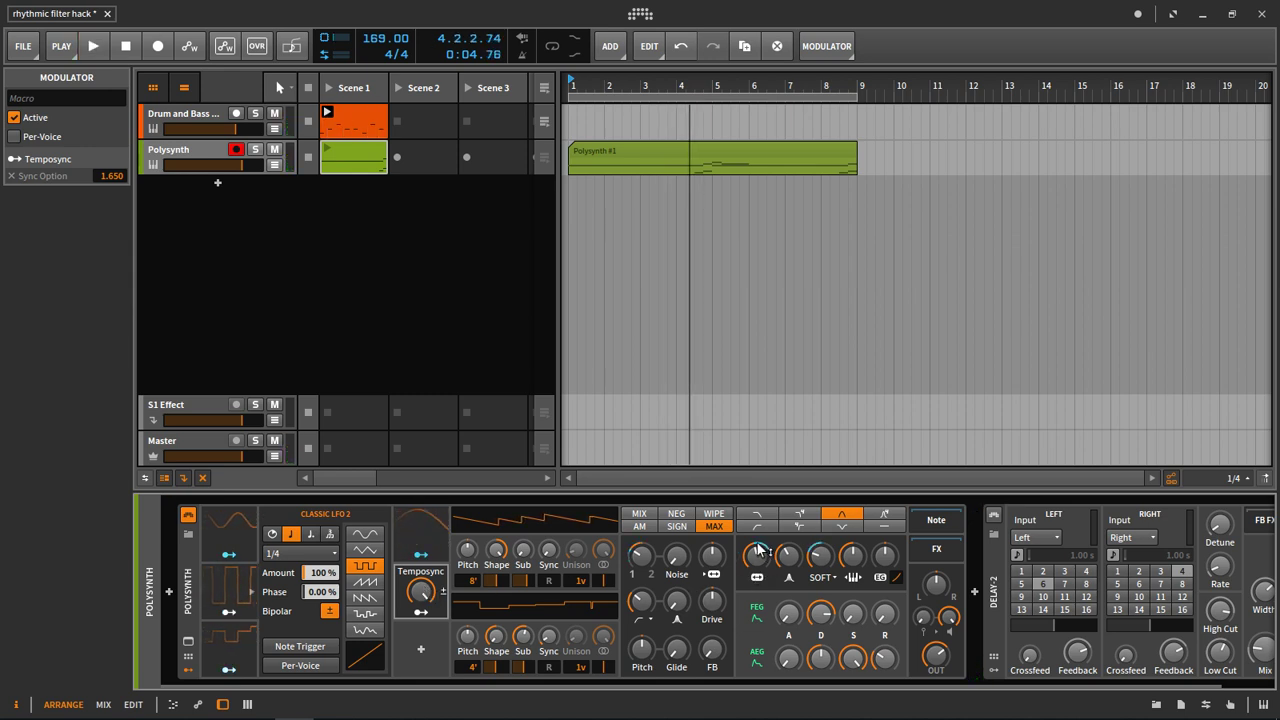
- Set Classic LFO 1's modulation of the Polysynth filter frequency to 13.00
{"action": "left_click_drag", "start_coordinate": [758, 562], "coordinate": [758, 562]}
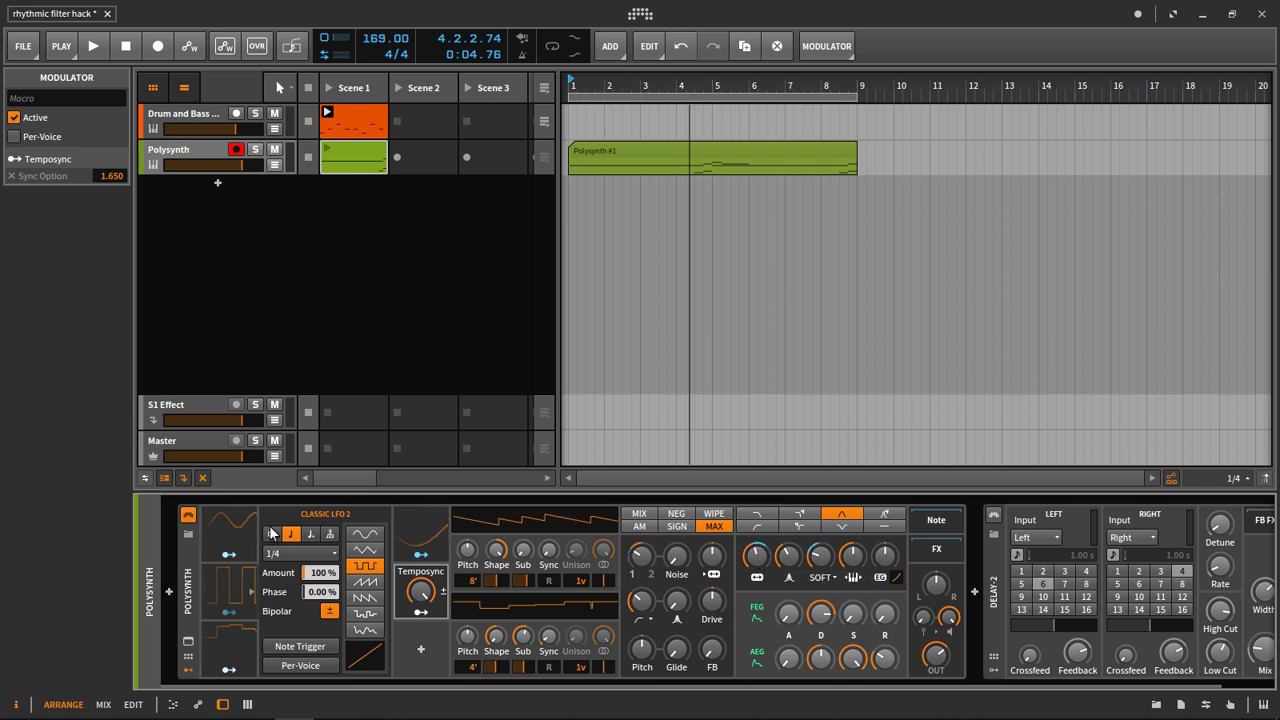
{"action": "left_click", "coordinate": [228, 556]}
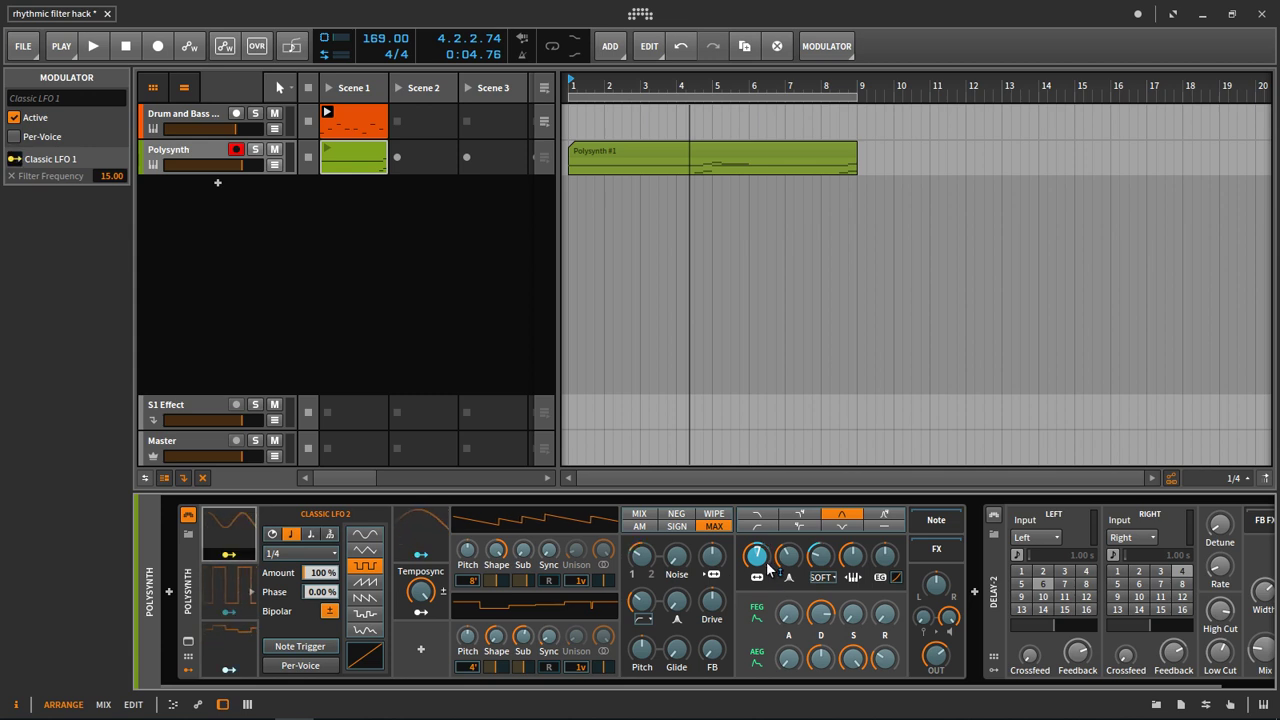
{"action": "left_click_drag", "start_coordinate": [757, 555], "coordinate": [757, 558]}
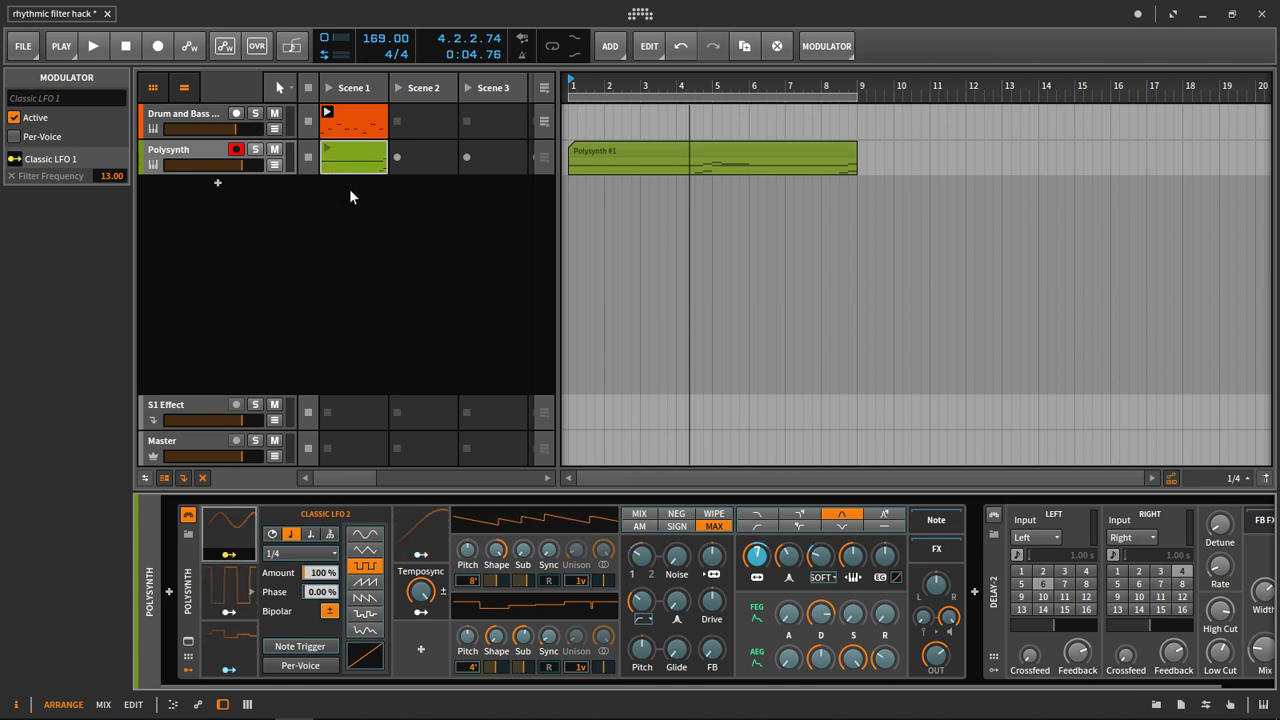
{"action": "left_click", "coordinate": [233, 555]}
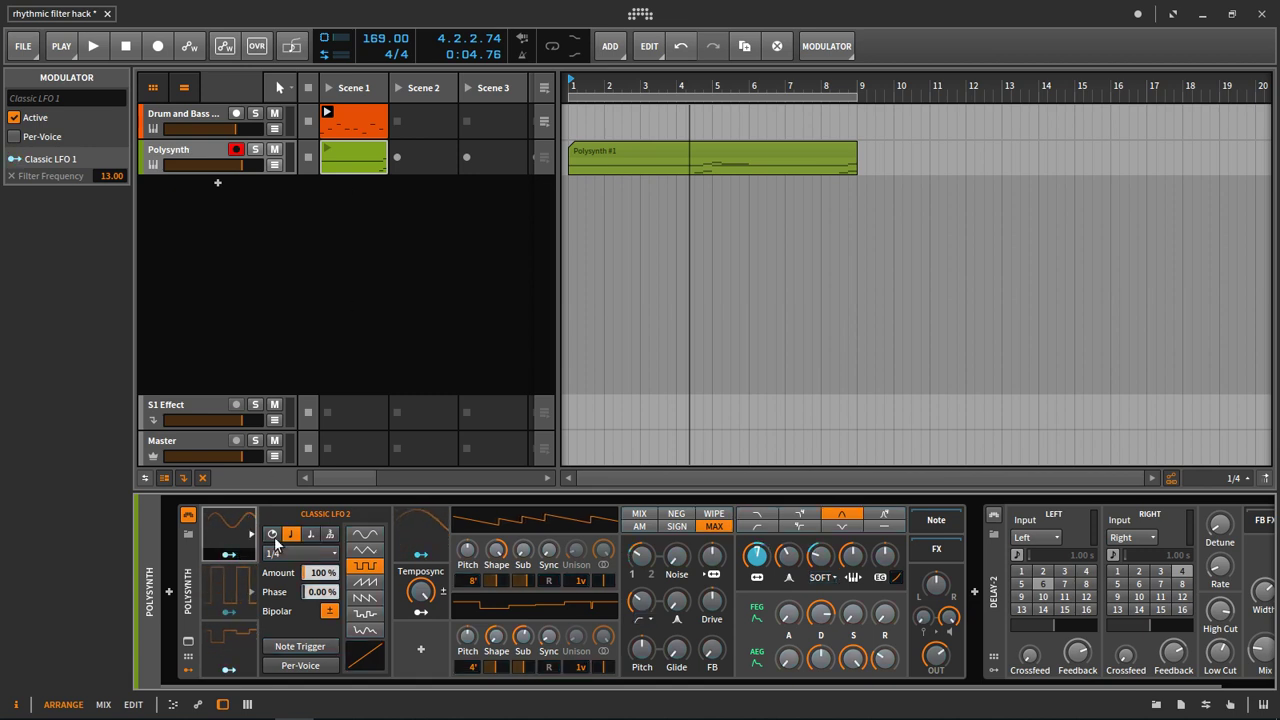